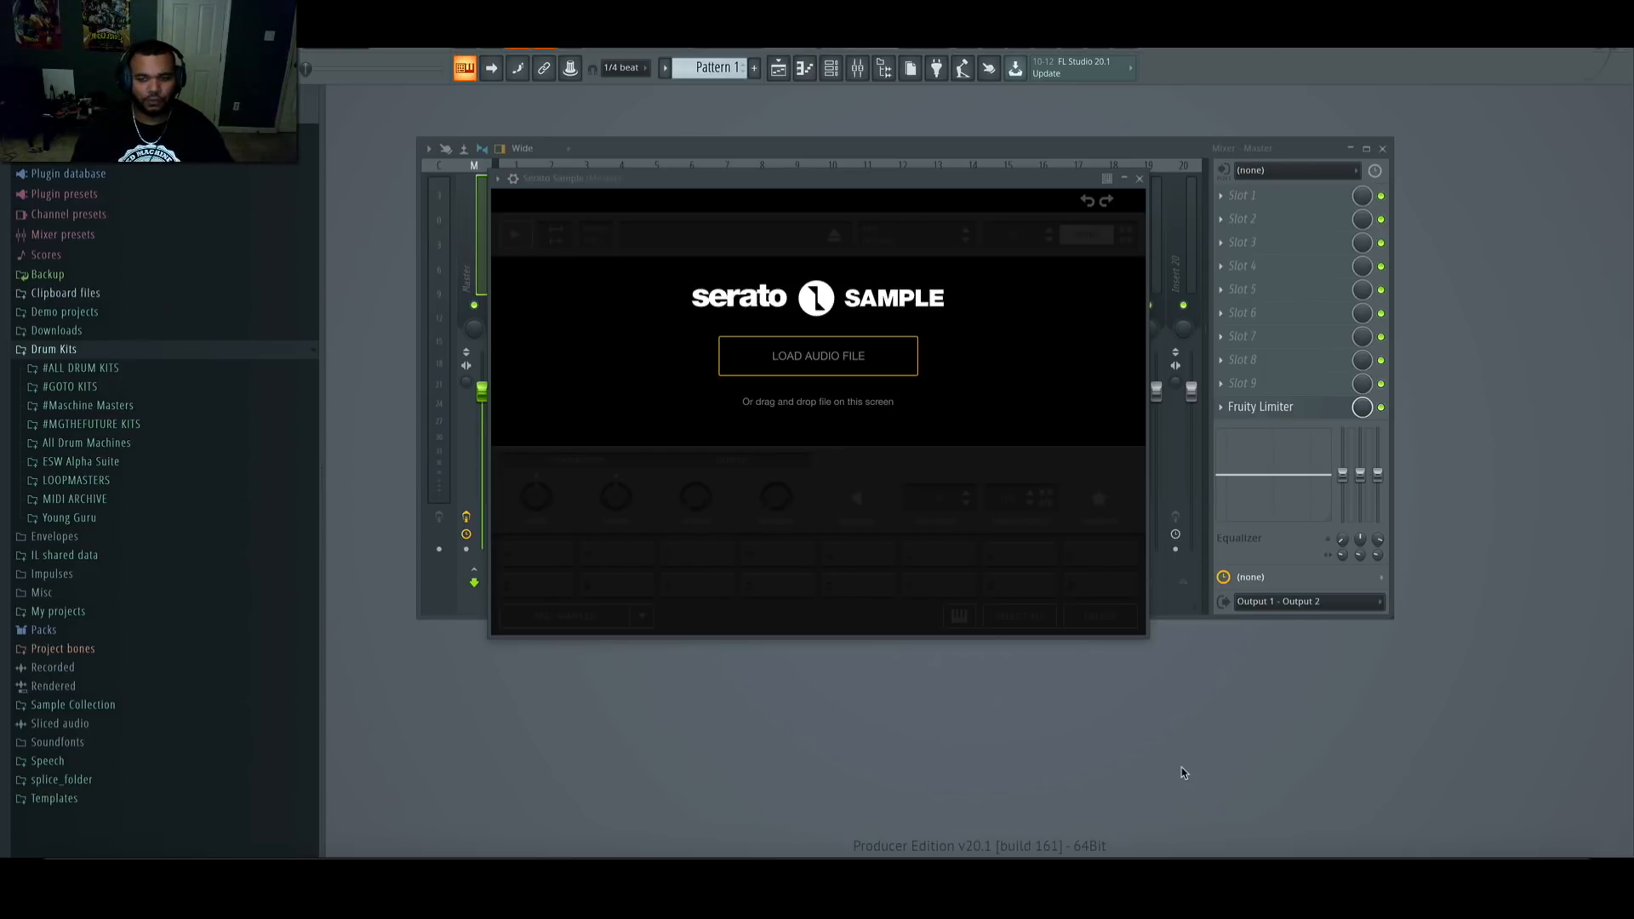
Step: Load "Vince Guaraldi Trio - Christmas Time Is Here (Instrumental).mp3" into Serato Sample and auto-find samples for its pads
drag(1352, 98, 1579, 157)
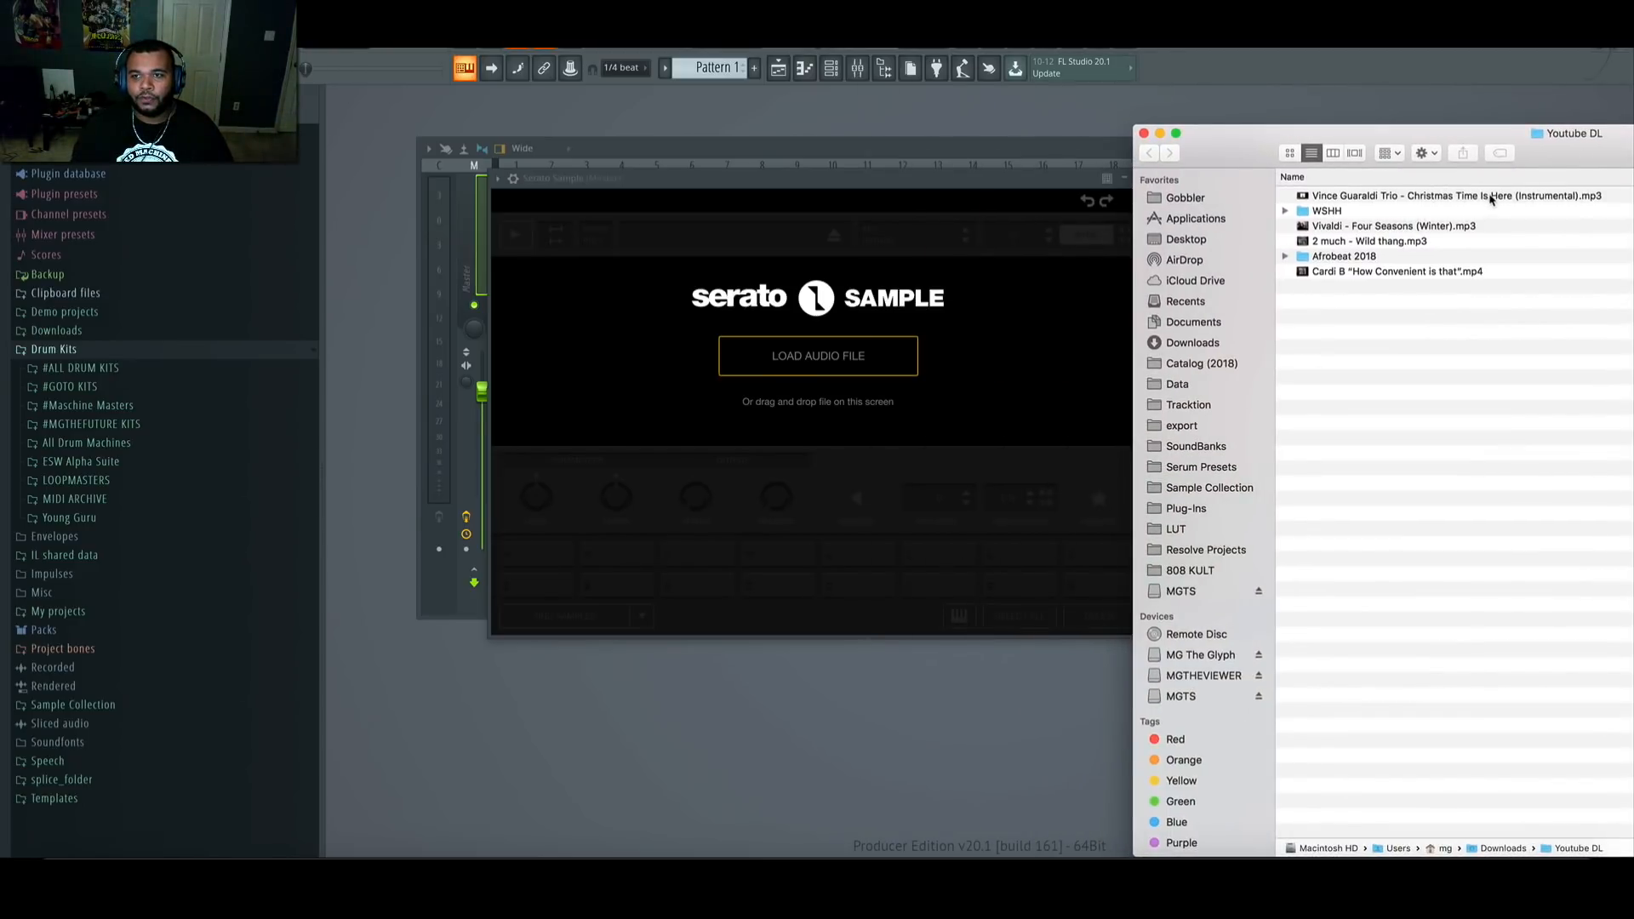
drag(1490, 199, 978, 280)
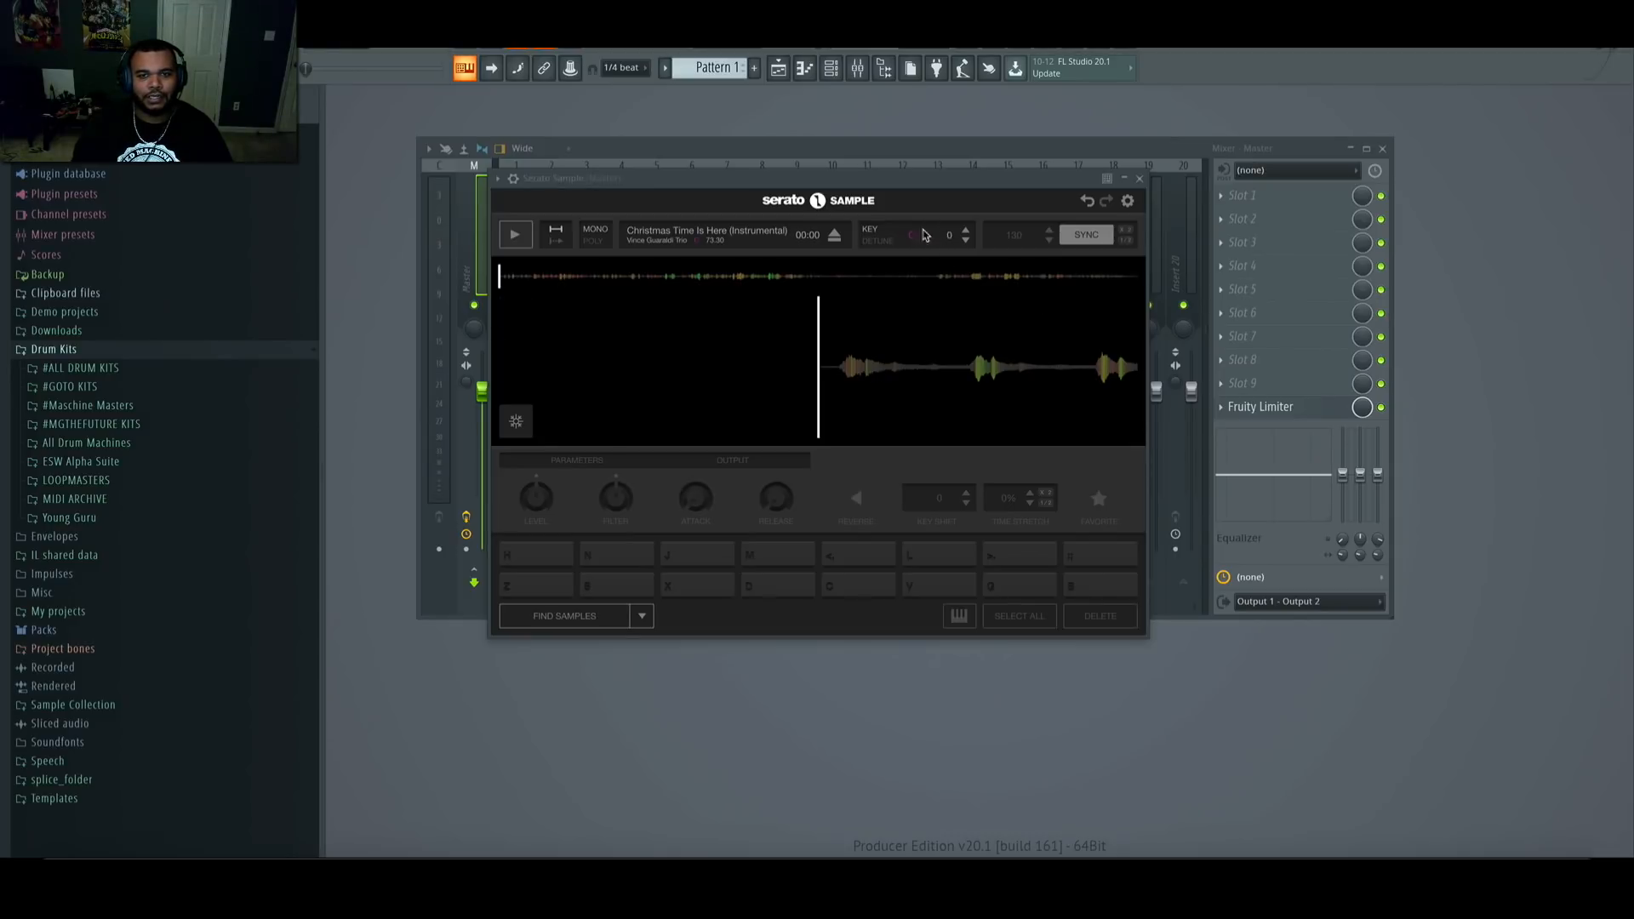
click(517, 356)
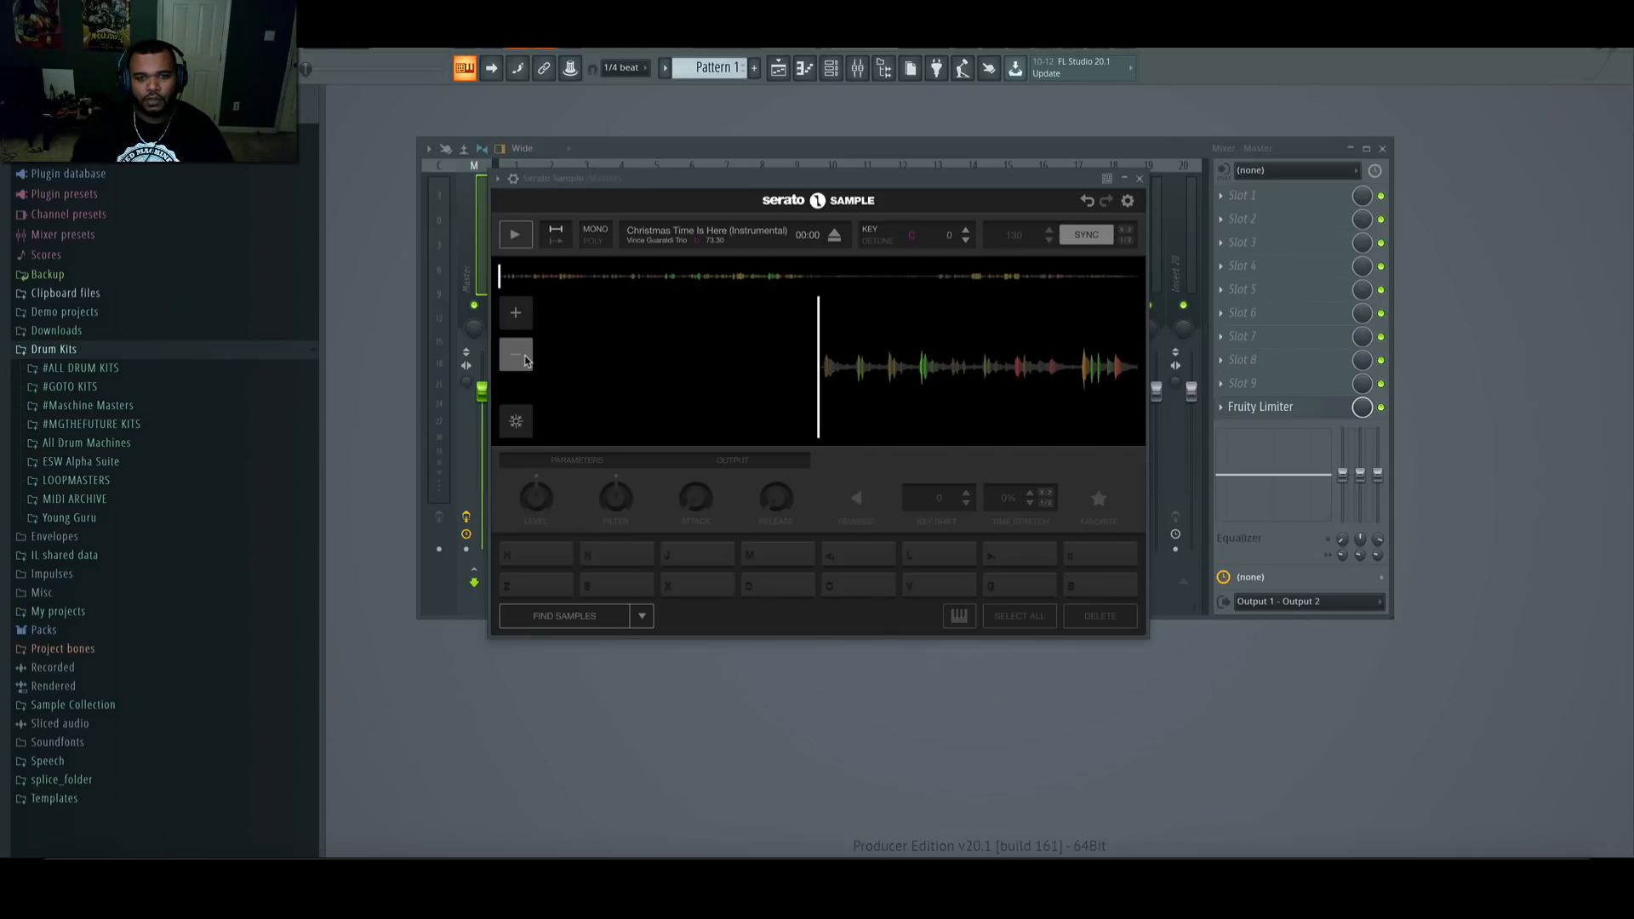
click(585, 623)
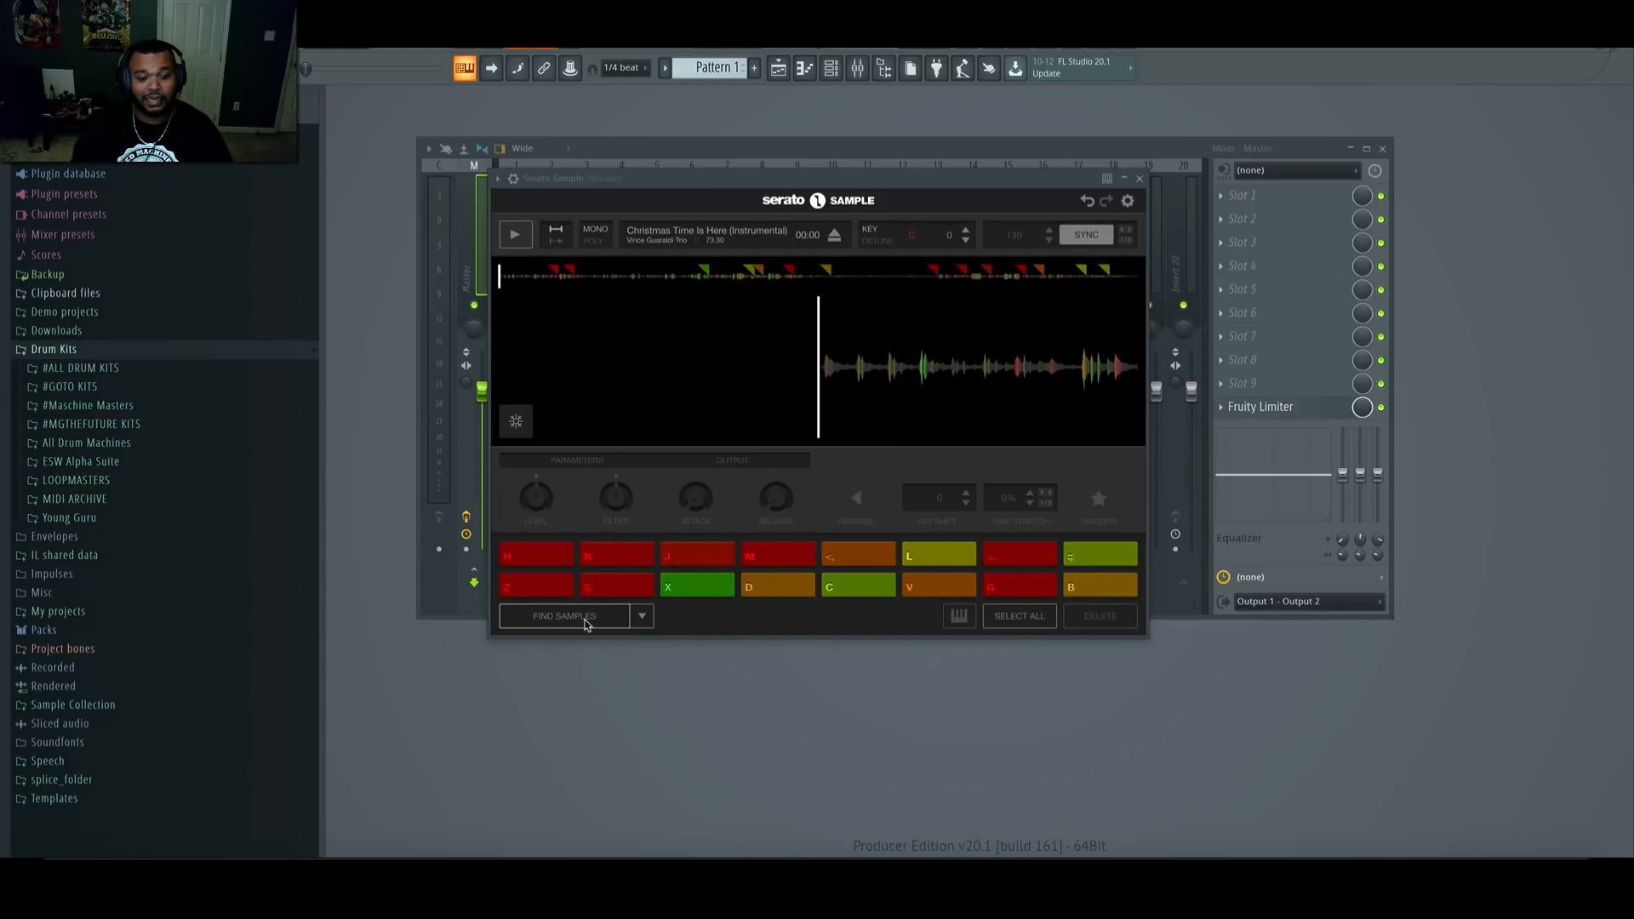
Step: Audition the Z, S, comma and semicolon sample pads, and close the sampler and mixer windows
key(s)
key(z)
key(comma)
key(z)
key(comma)
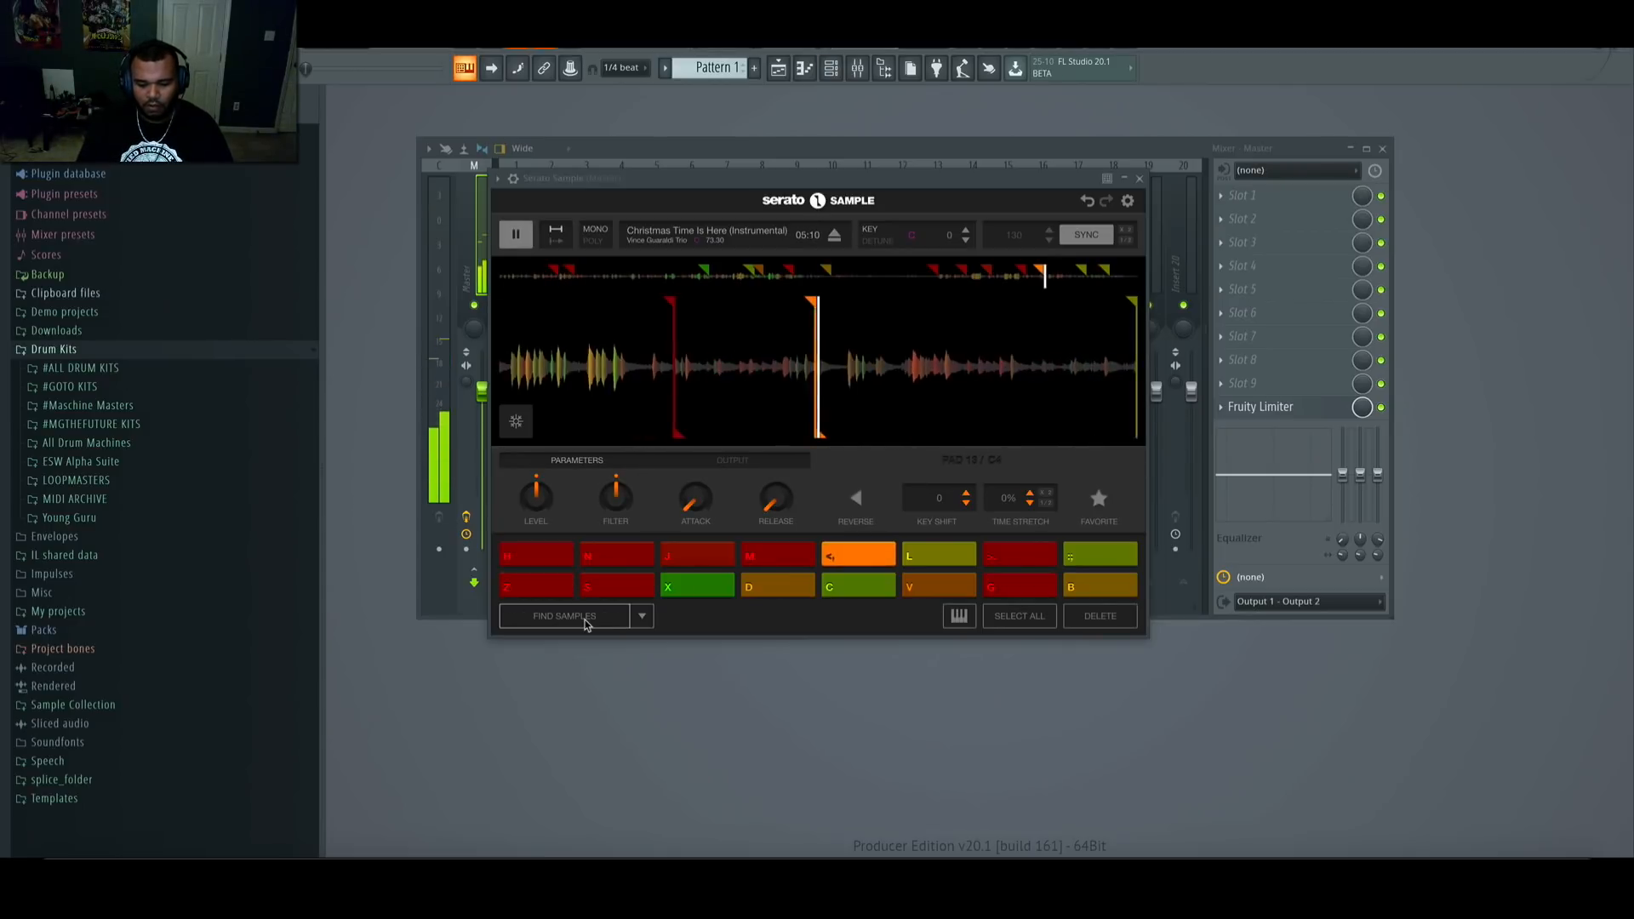
key(semicolon)
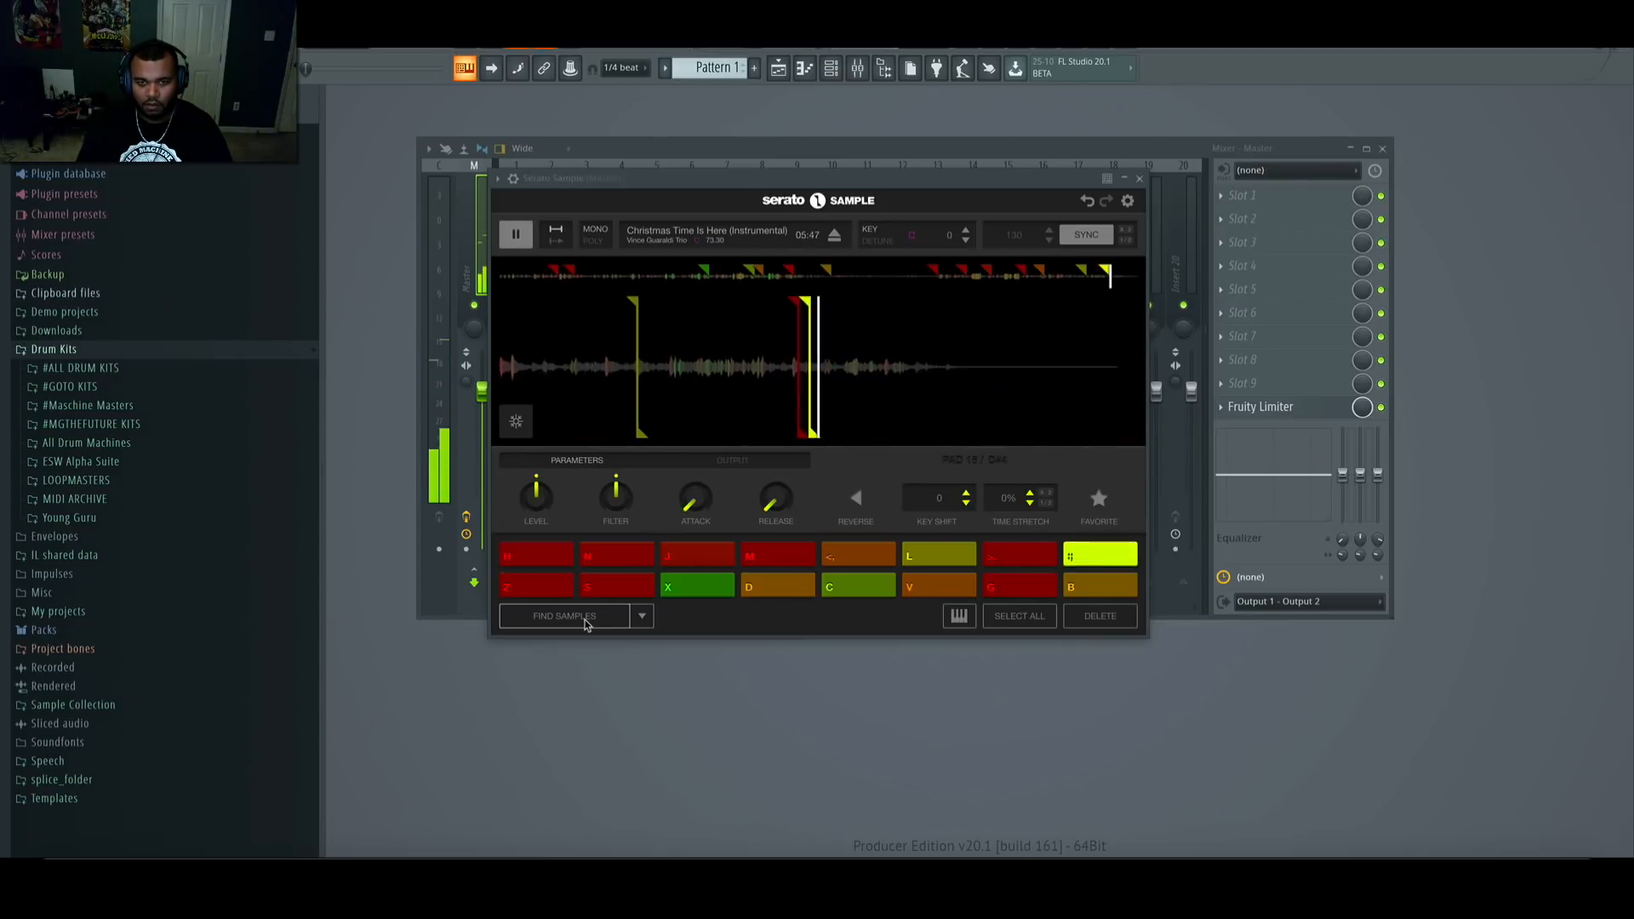
key(z)
key(comma)
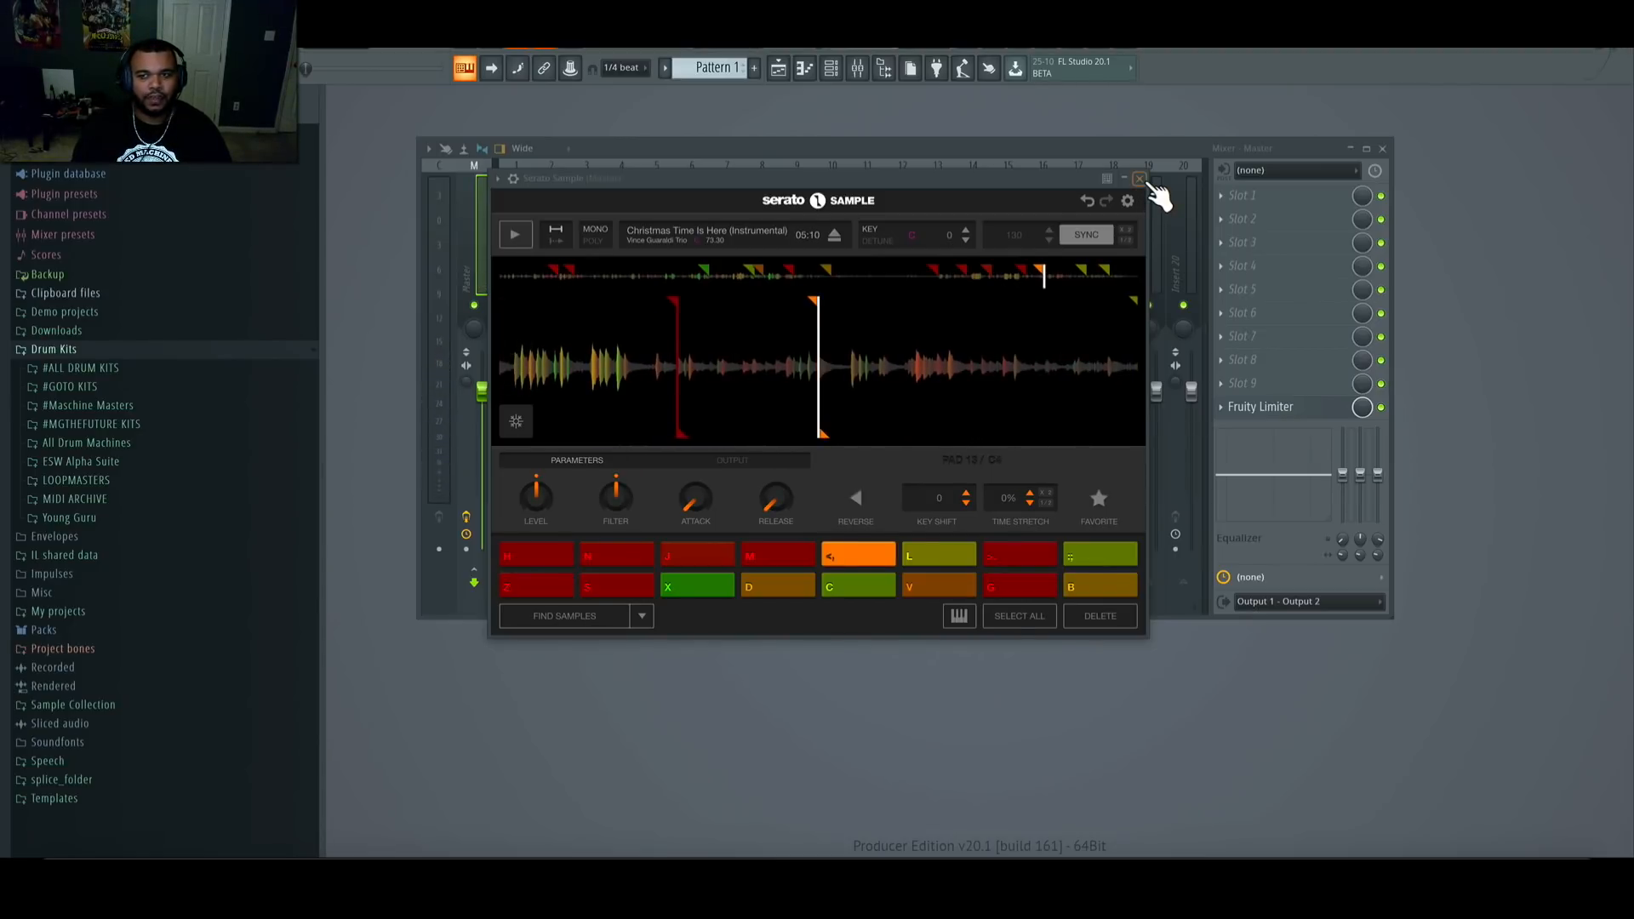
click(1139, 178)
click(1381, 148)
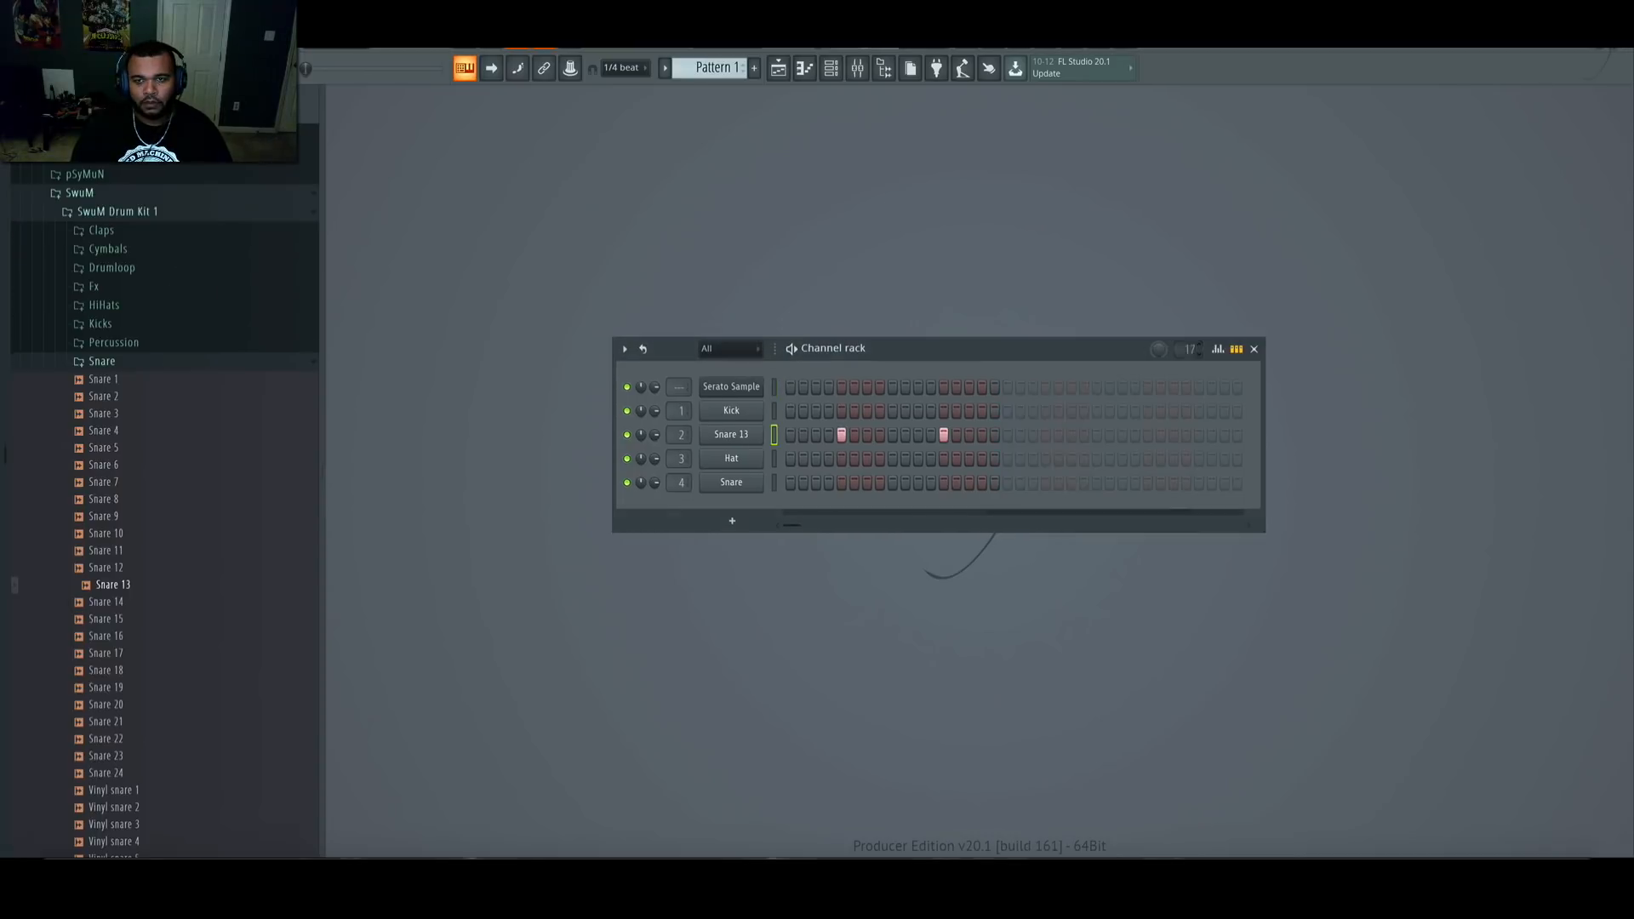
Step: Set the pattern length to 32 steps and lower the velocity of the second and fifth Kick 19 hits
drag(1189, 348, 1189, 311)
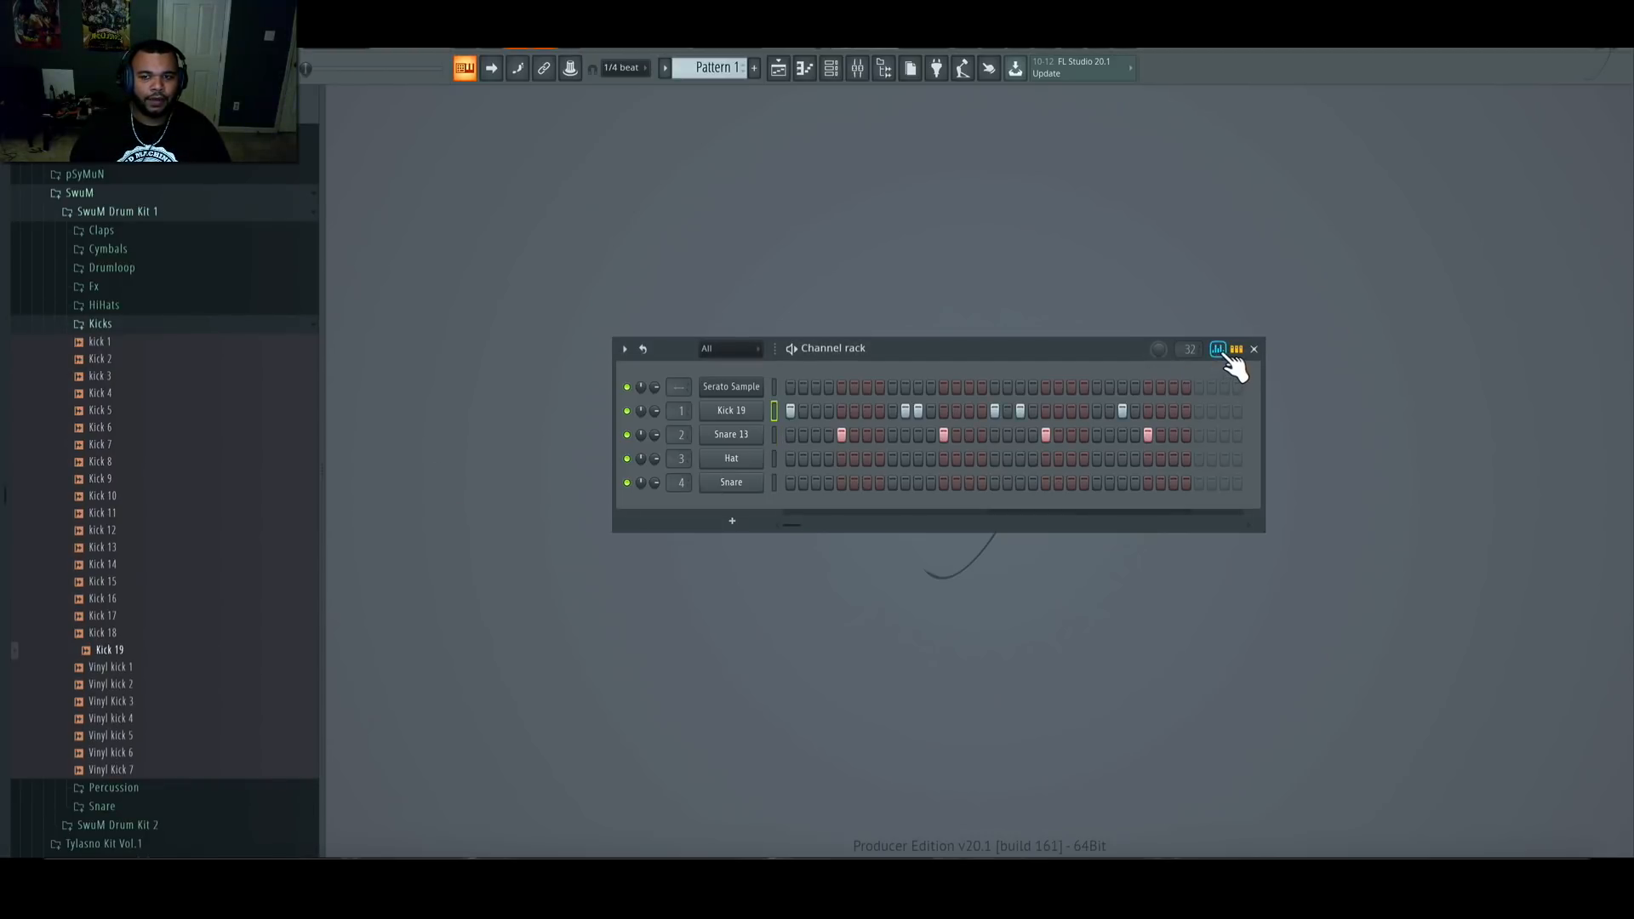
key(space)
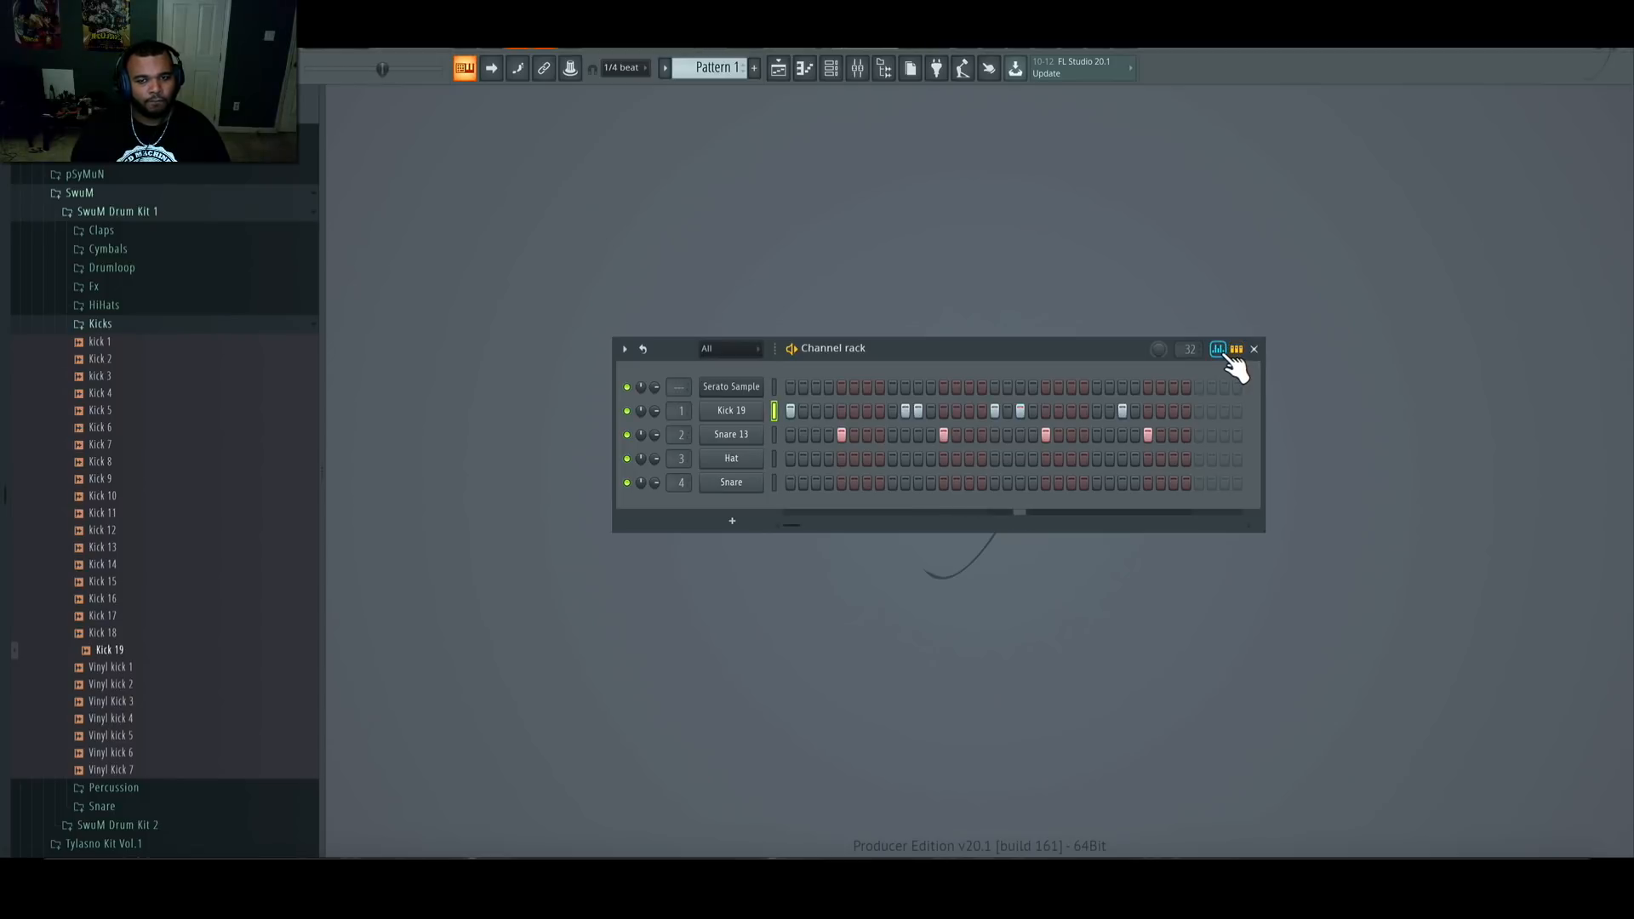
click(1228, 356)
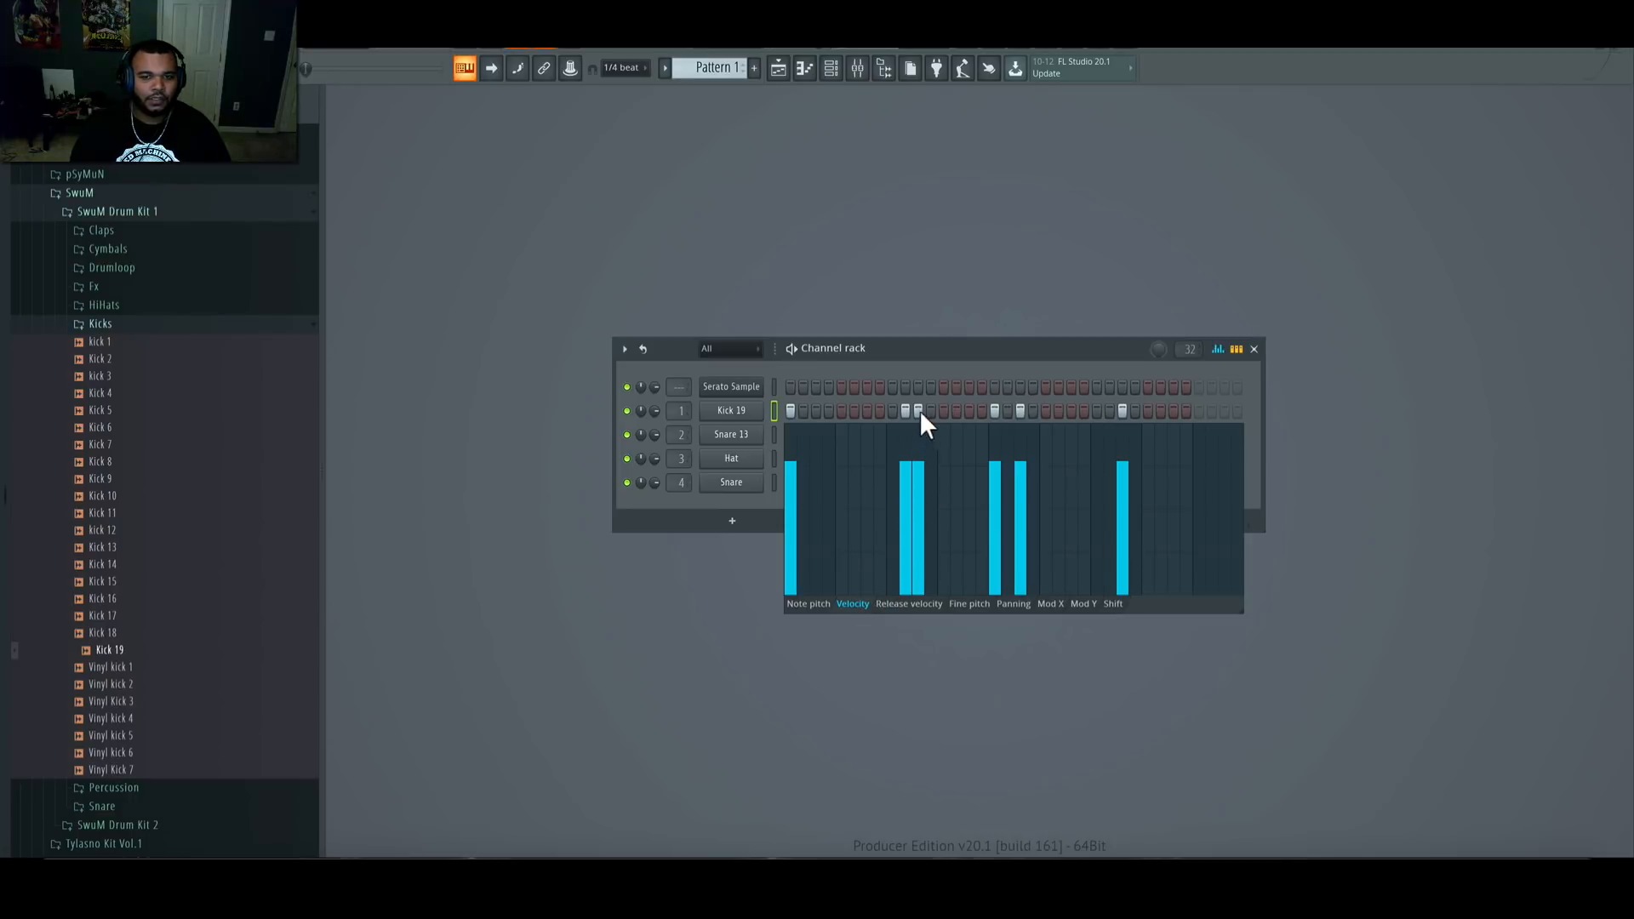
click(905, 487)
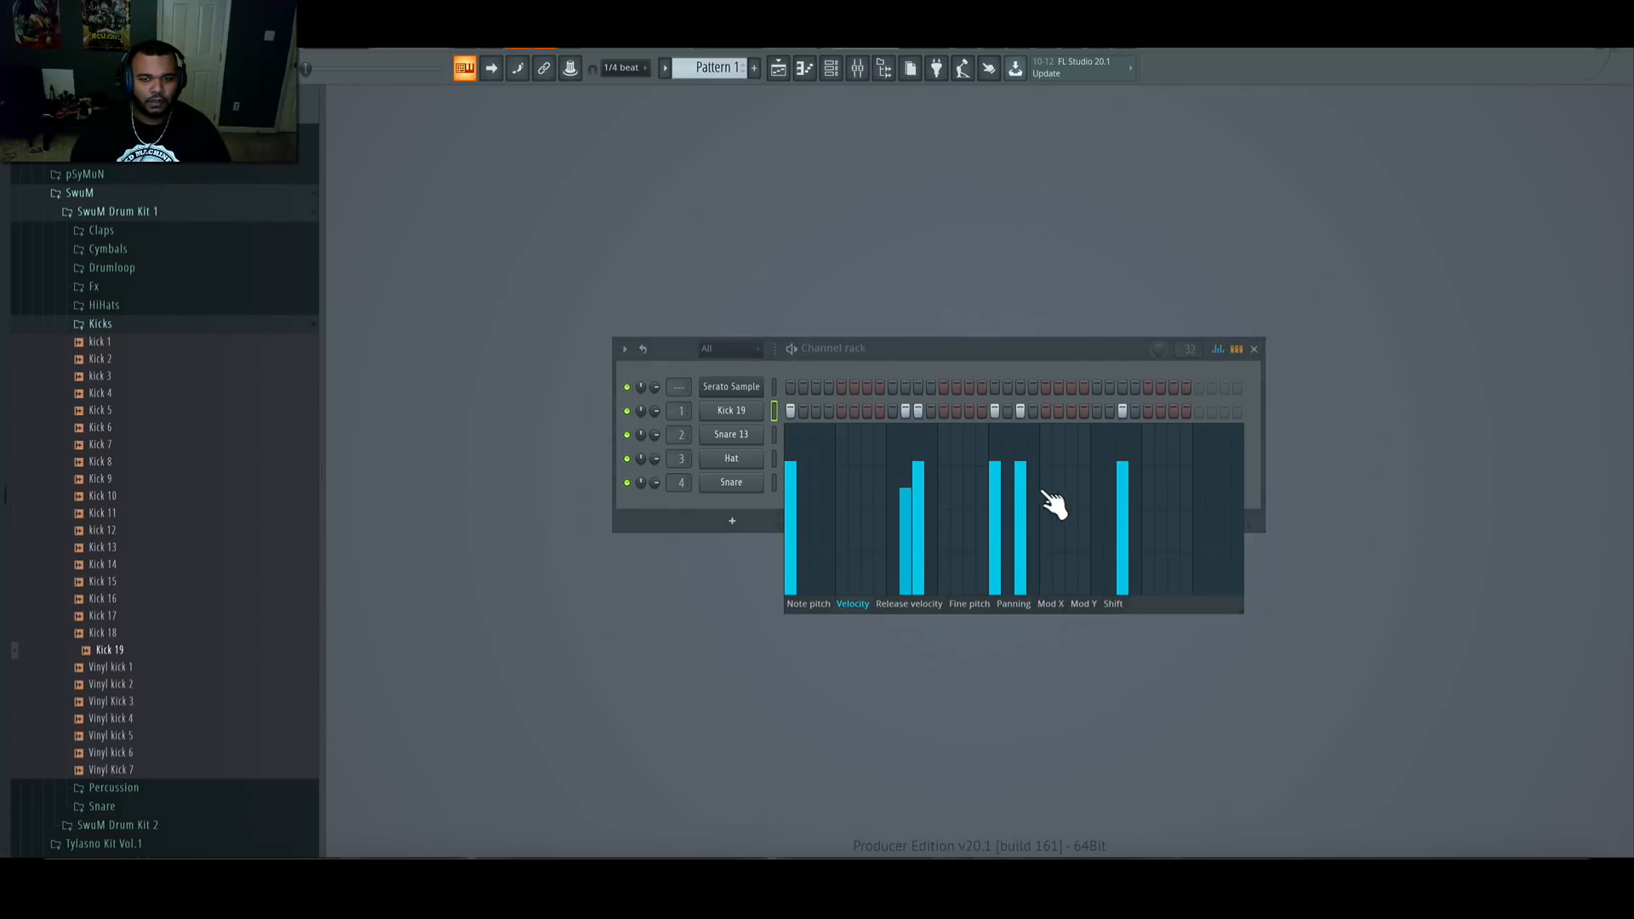
click(1021, 486)
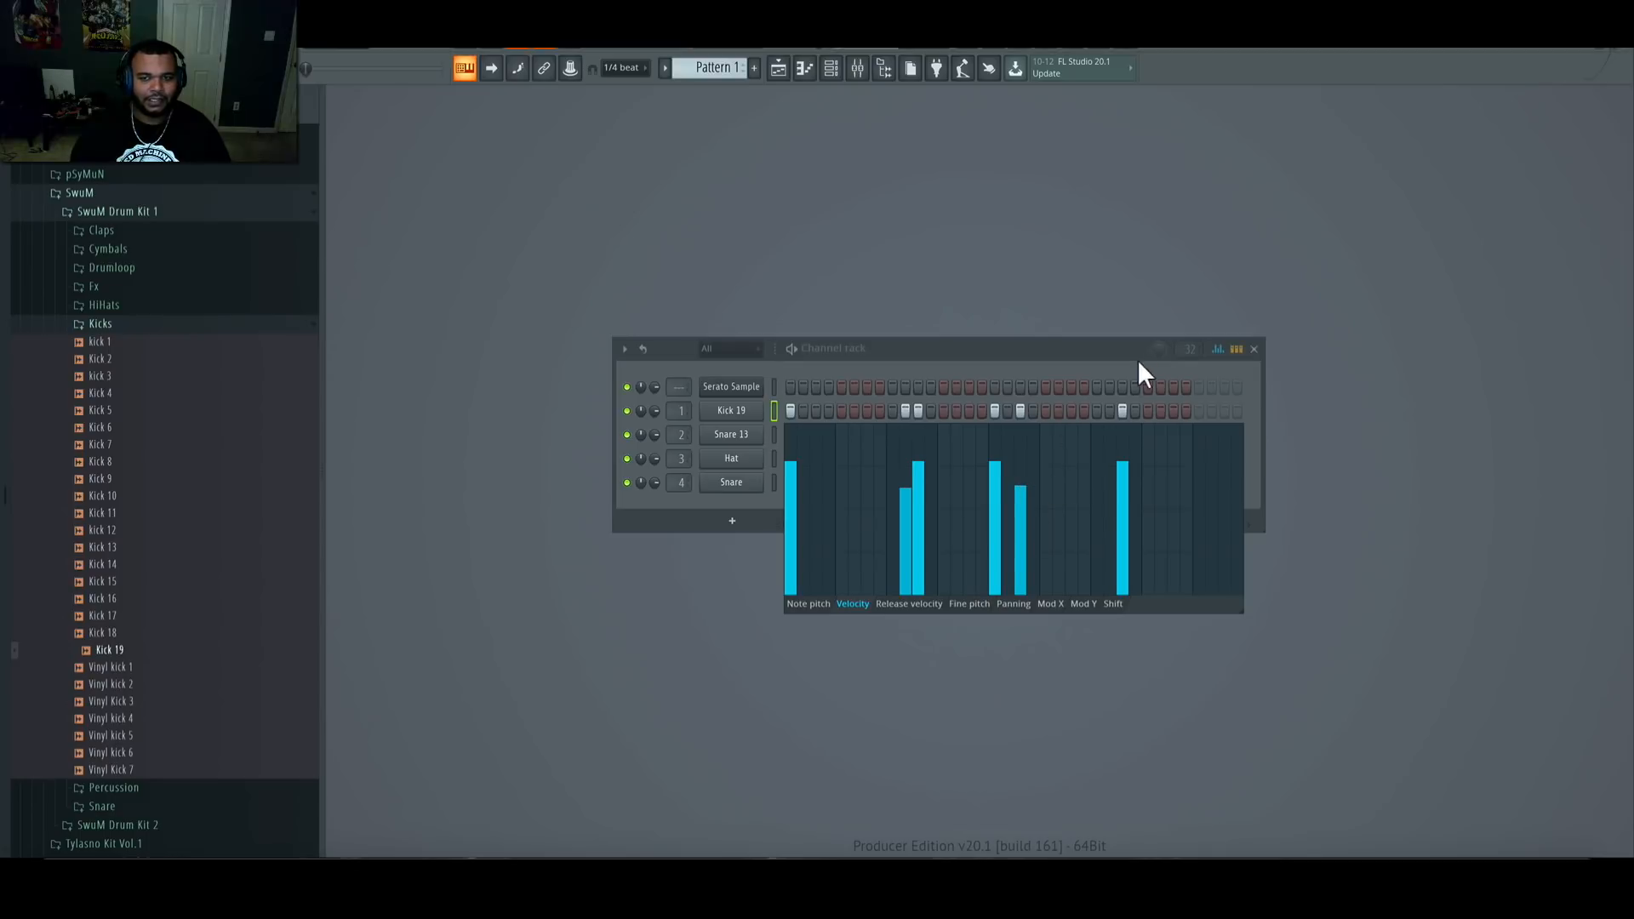
Step: Add a slight timing shift to the second and fourth Snare 13 hits and to the second Kick 19 hit
key(Down)
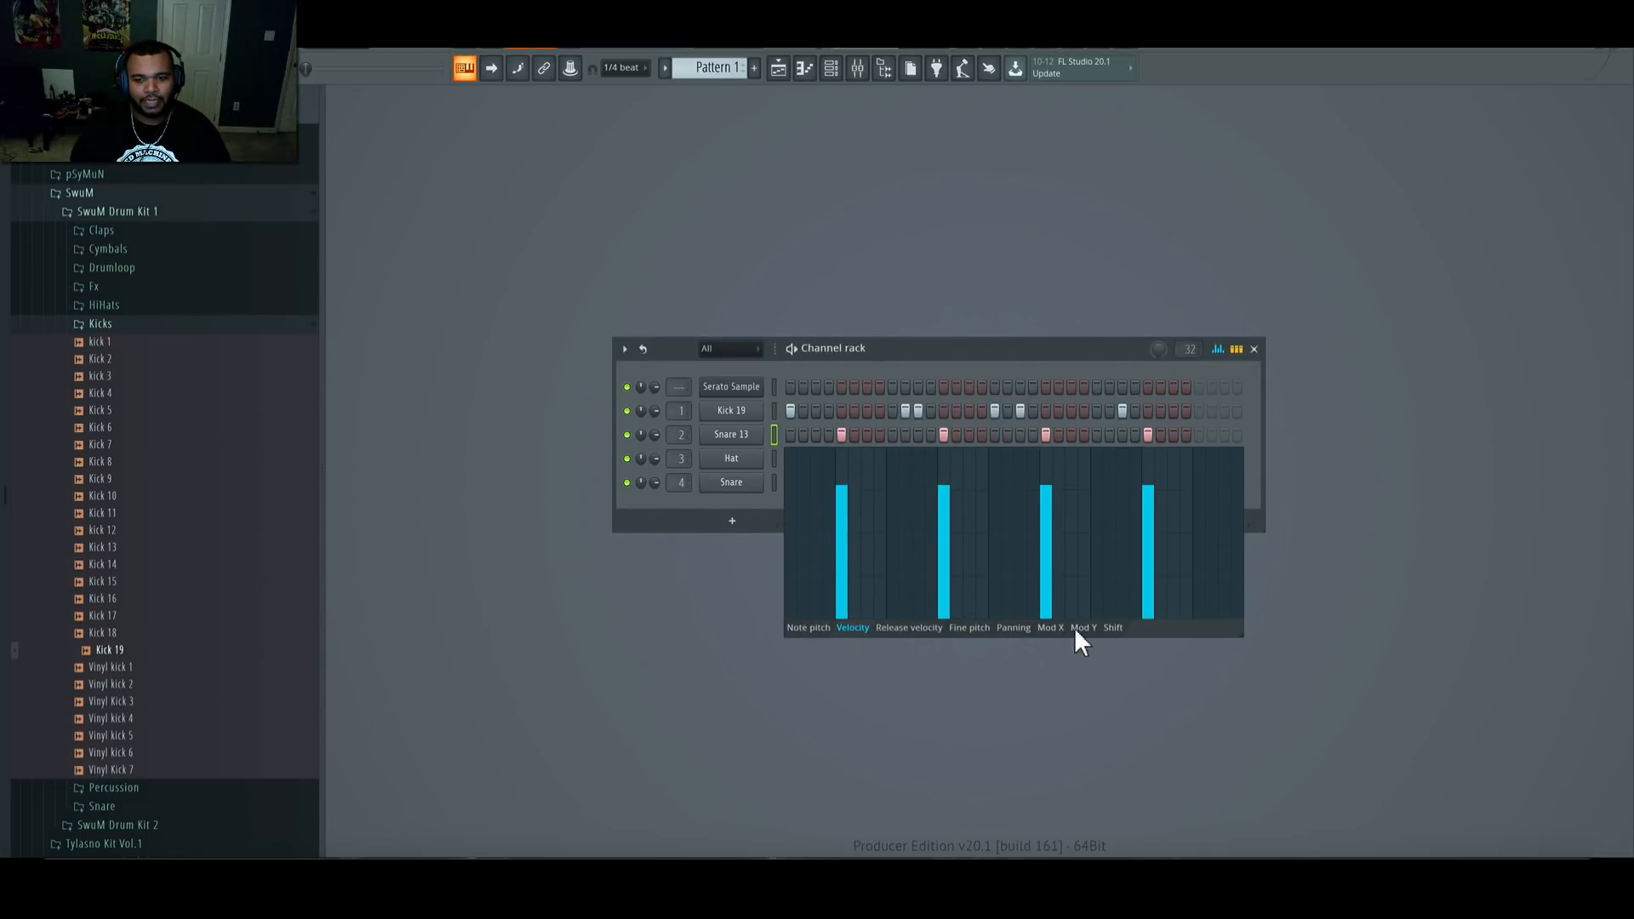
click(1113, 627)
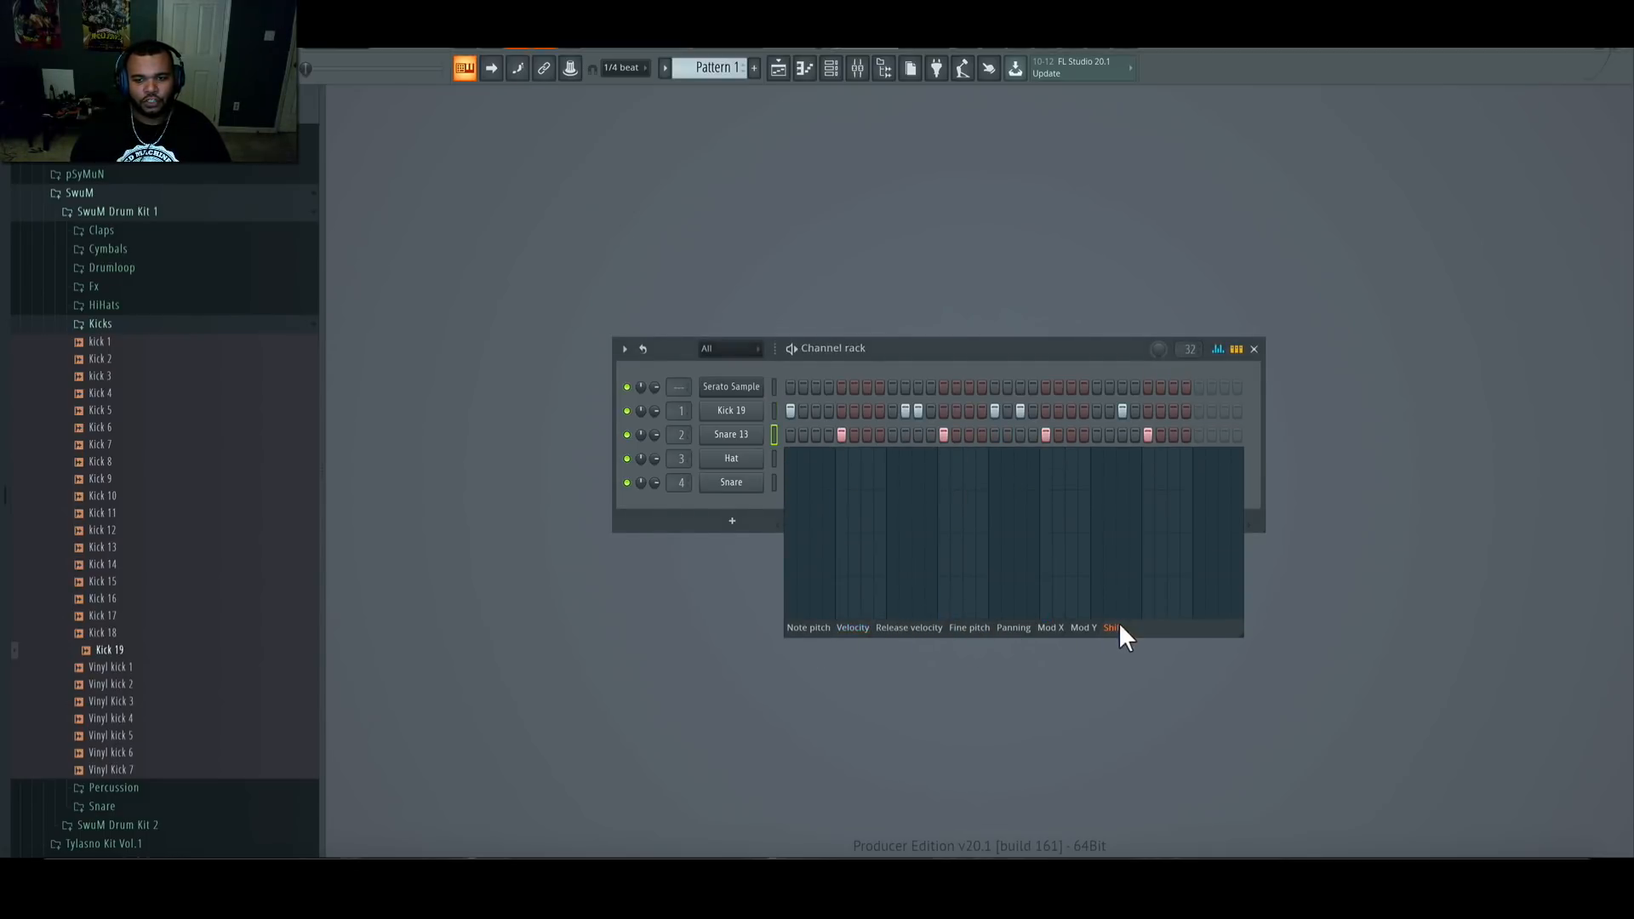
click(948, 613)
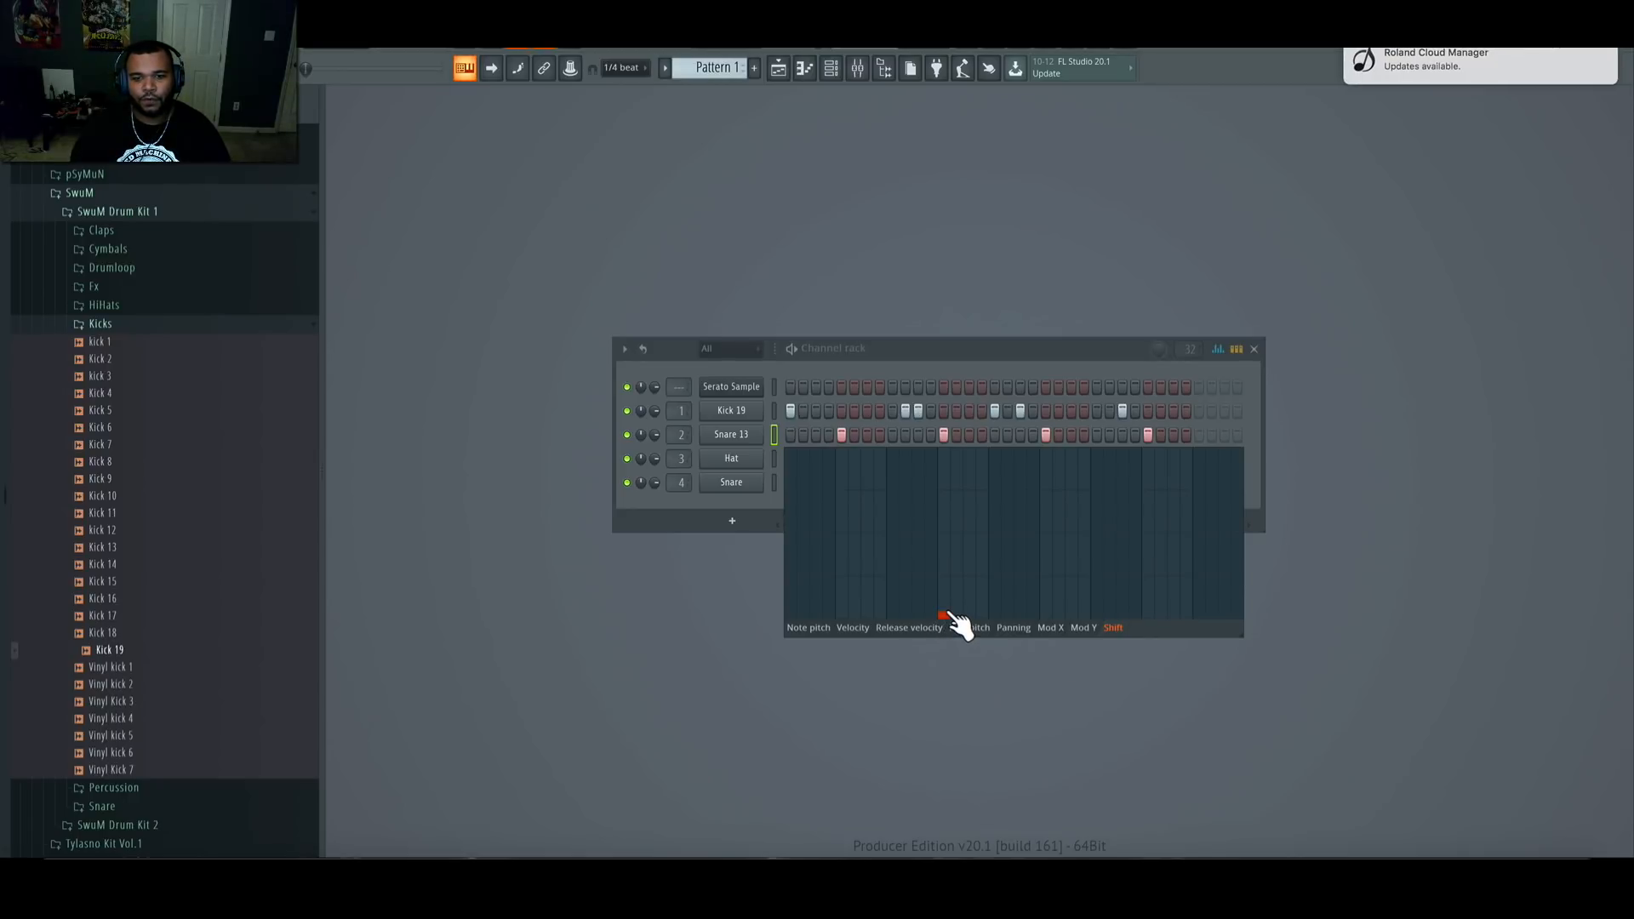
click(1148, 611)
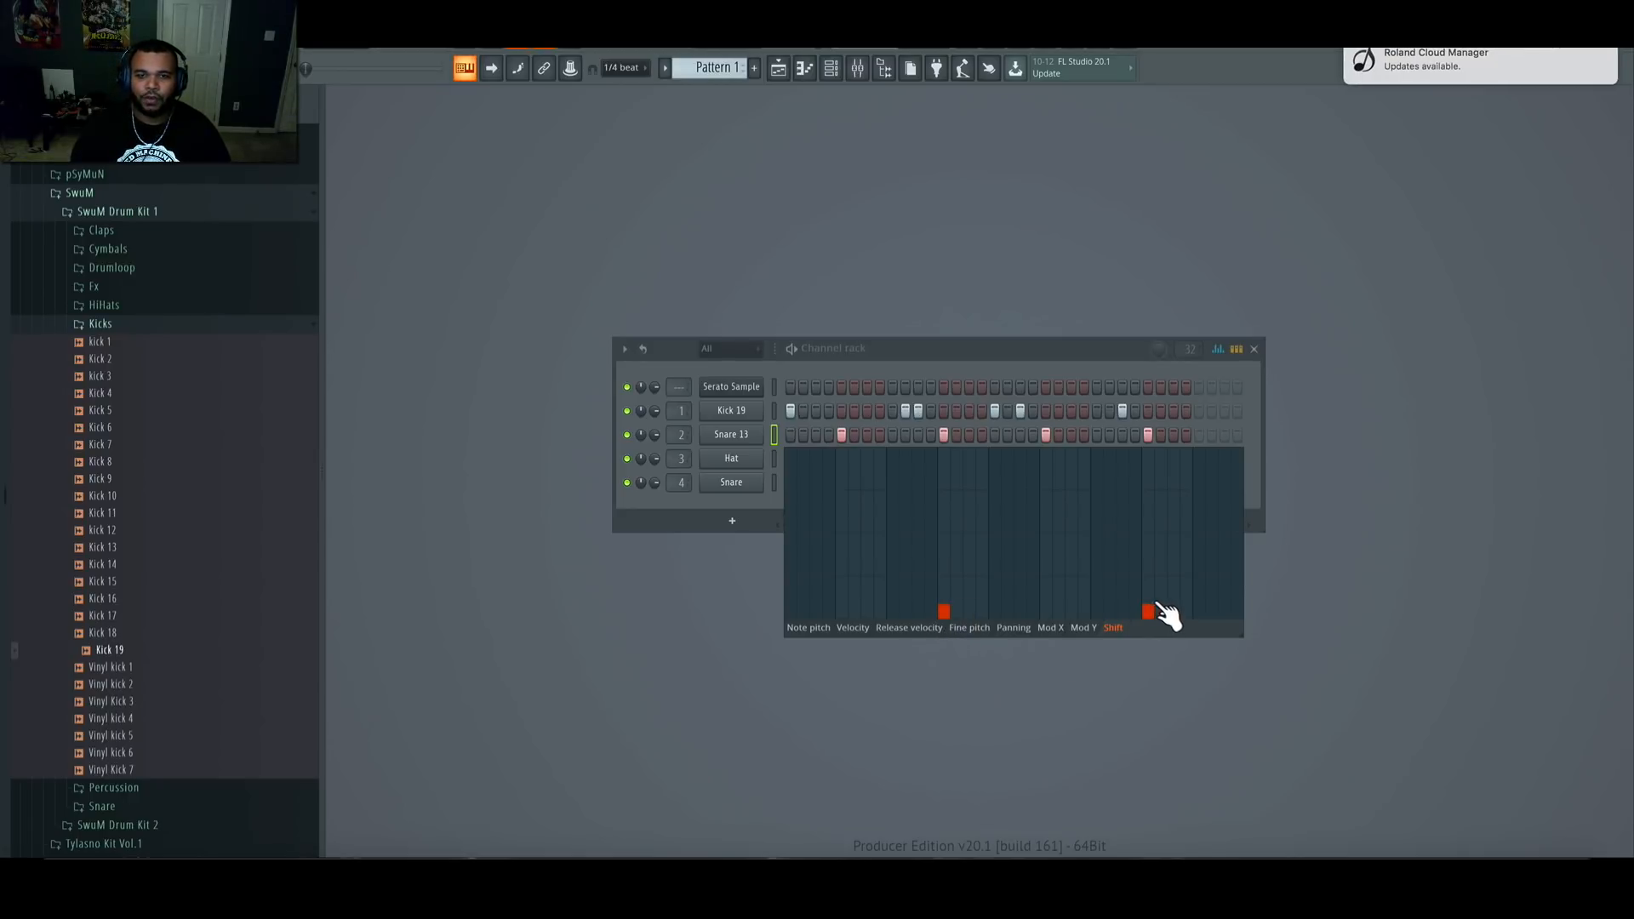
click(774, 412)
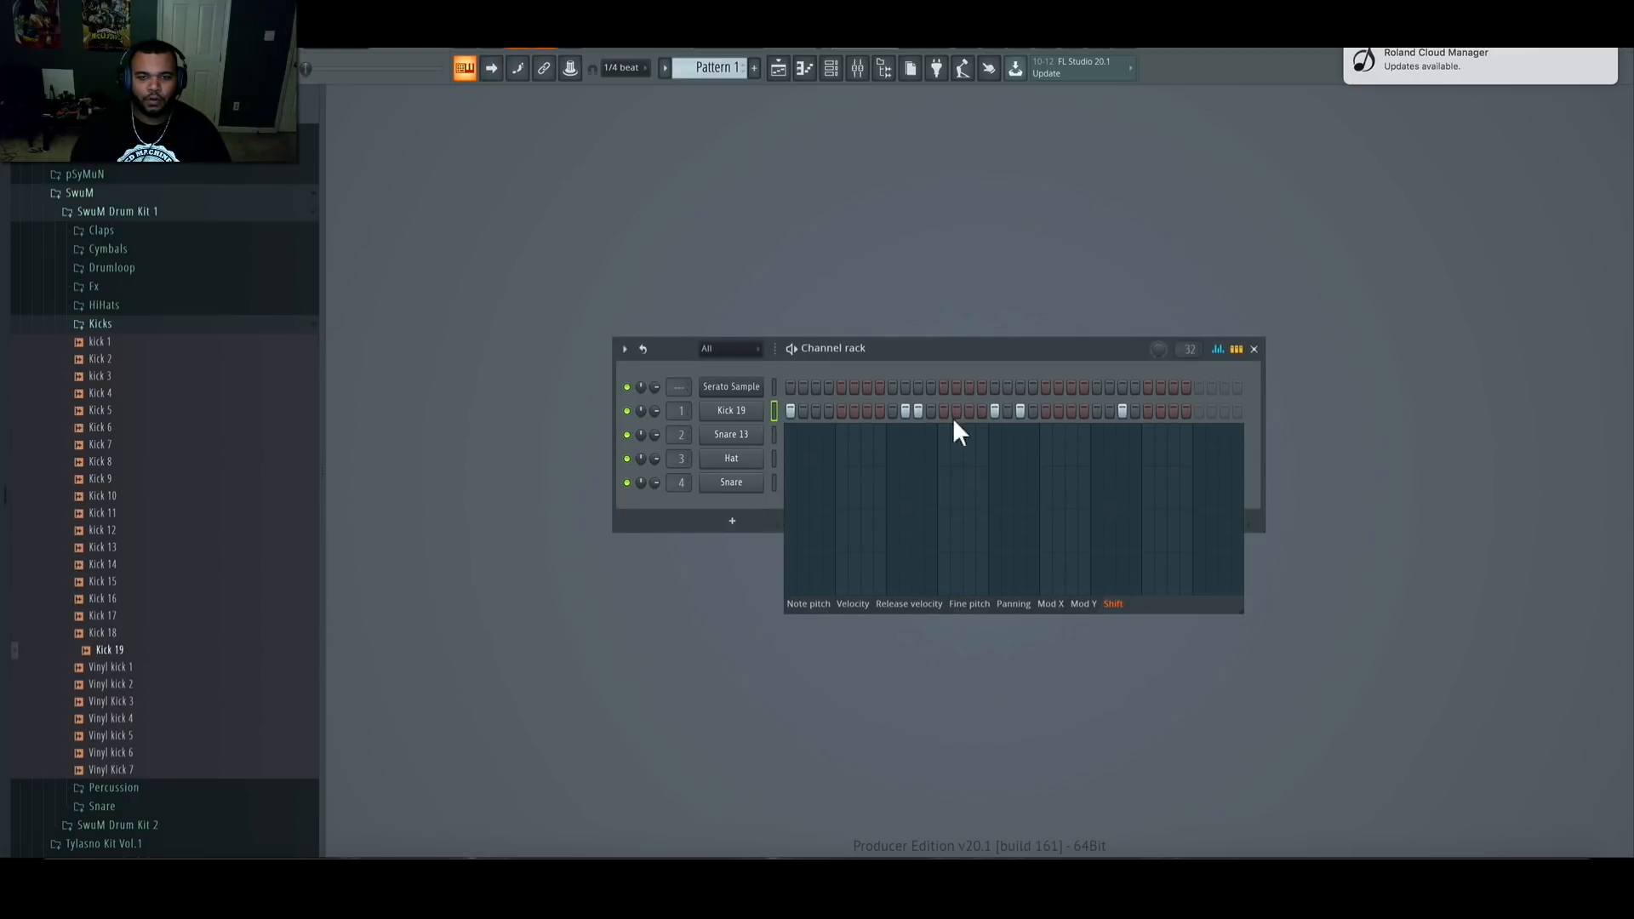
click(905, 576)
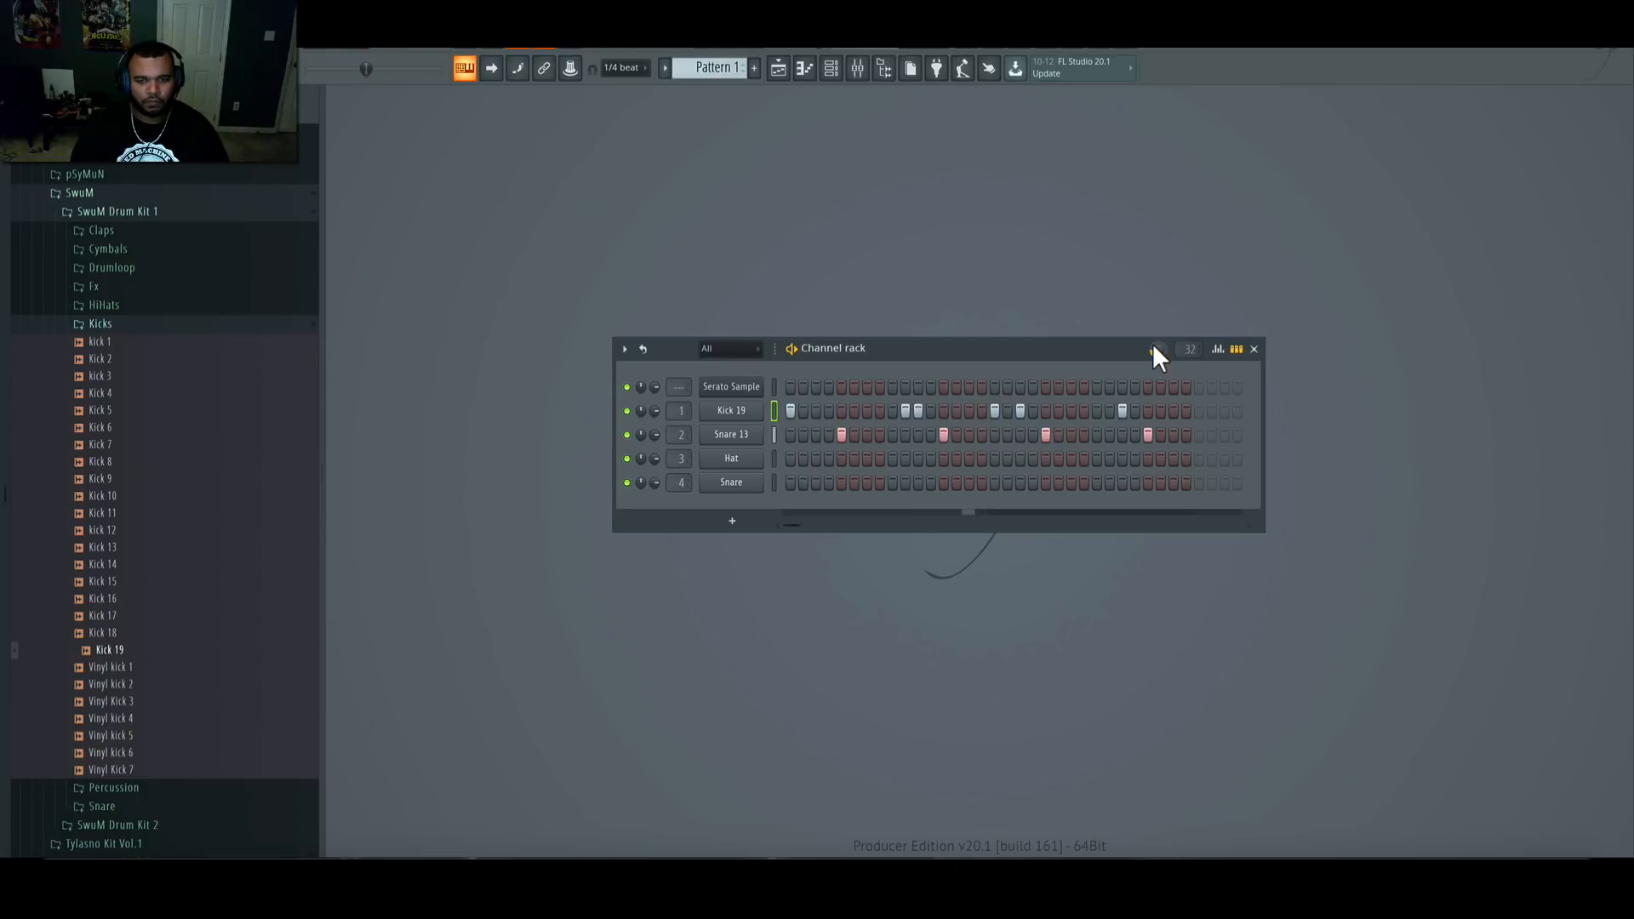
Step: Load Hihat 14 onto the Hat channel with hits on steps 3, 7, 11, 15, 19, 23, 25, 27, 29 and 31
click(180, 323)
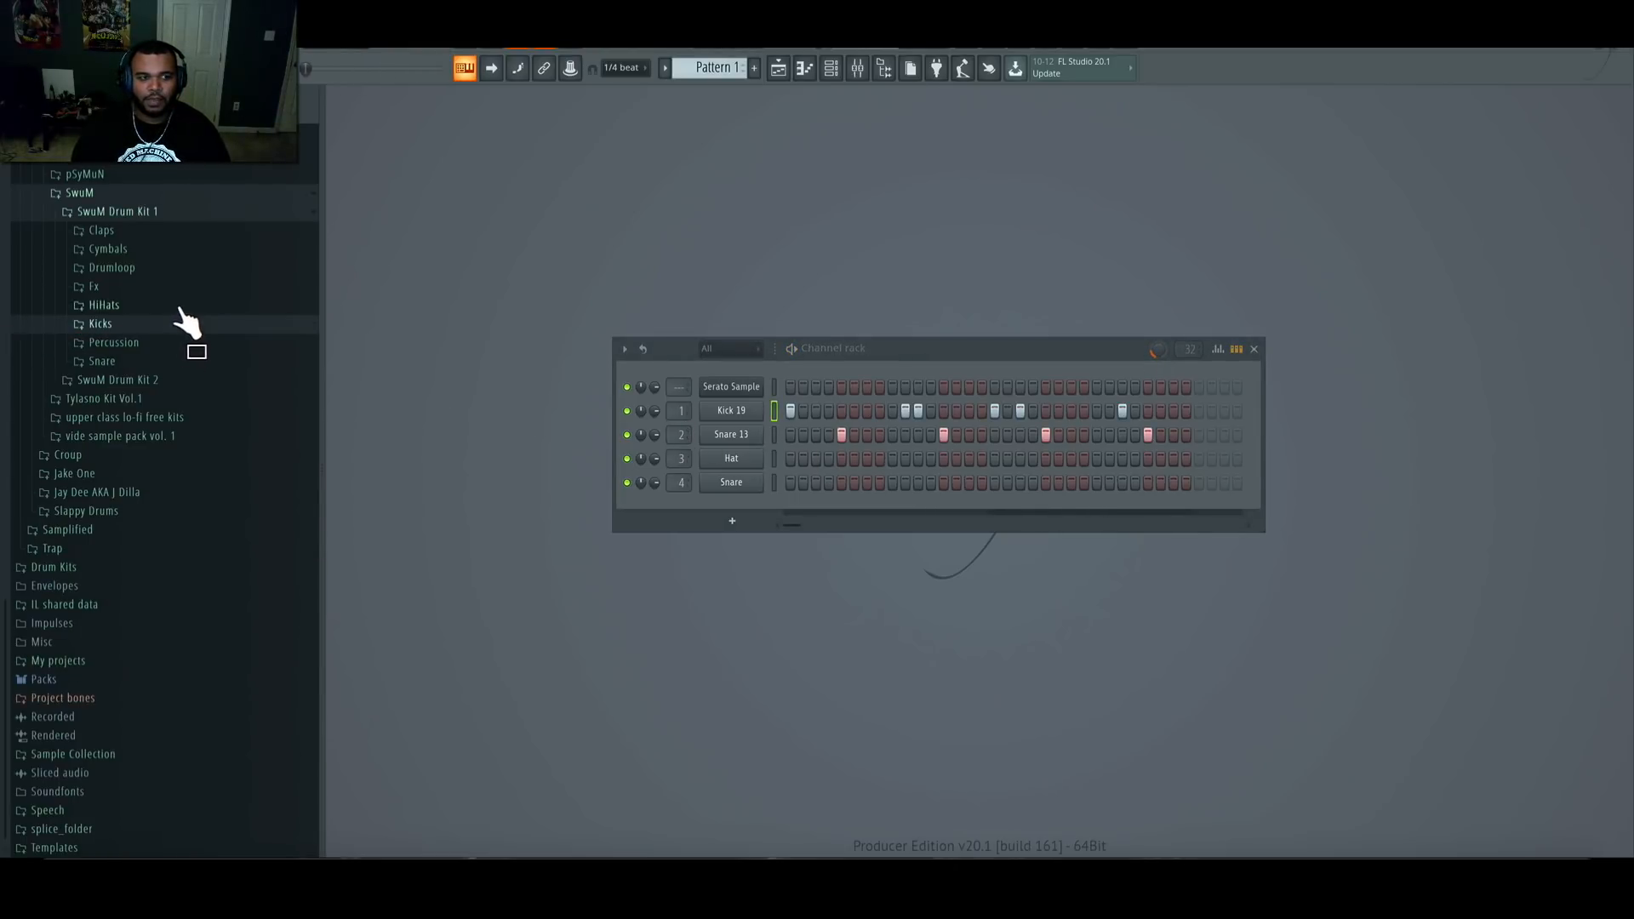
click(180, 307)
drag(196, 460, 784, 462)
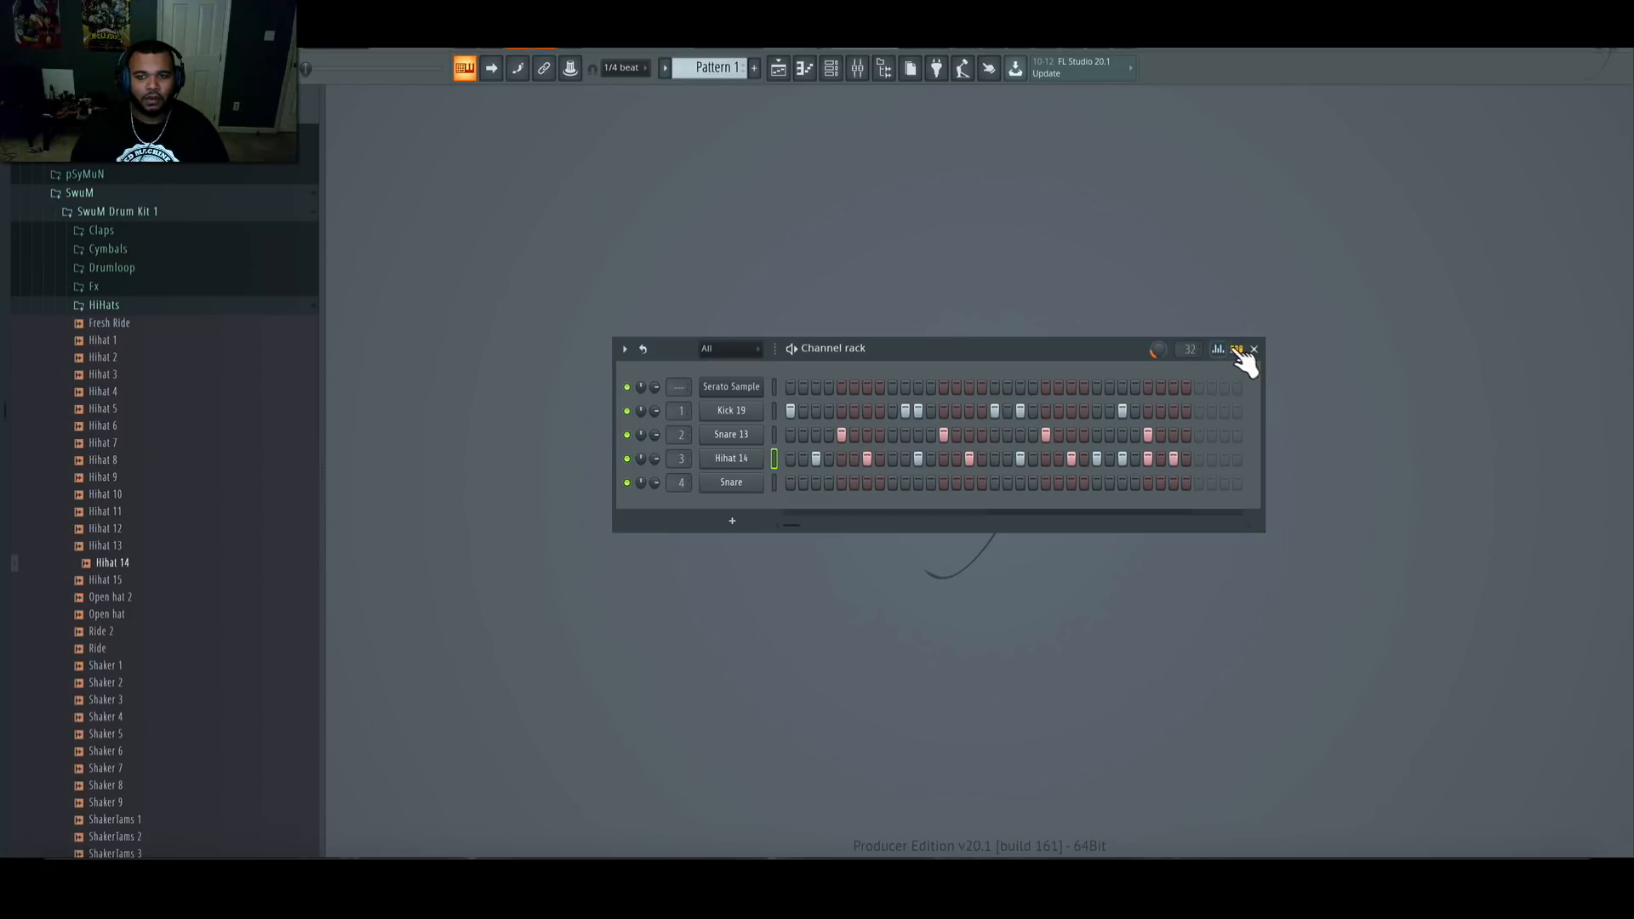
Step: Shift all Hihat 14 hits by the same small amount and play back the drum pattern
click(1236, 350)
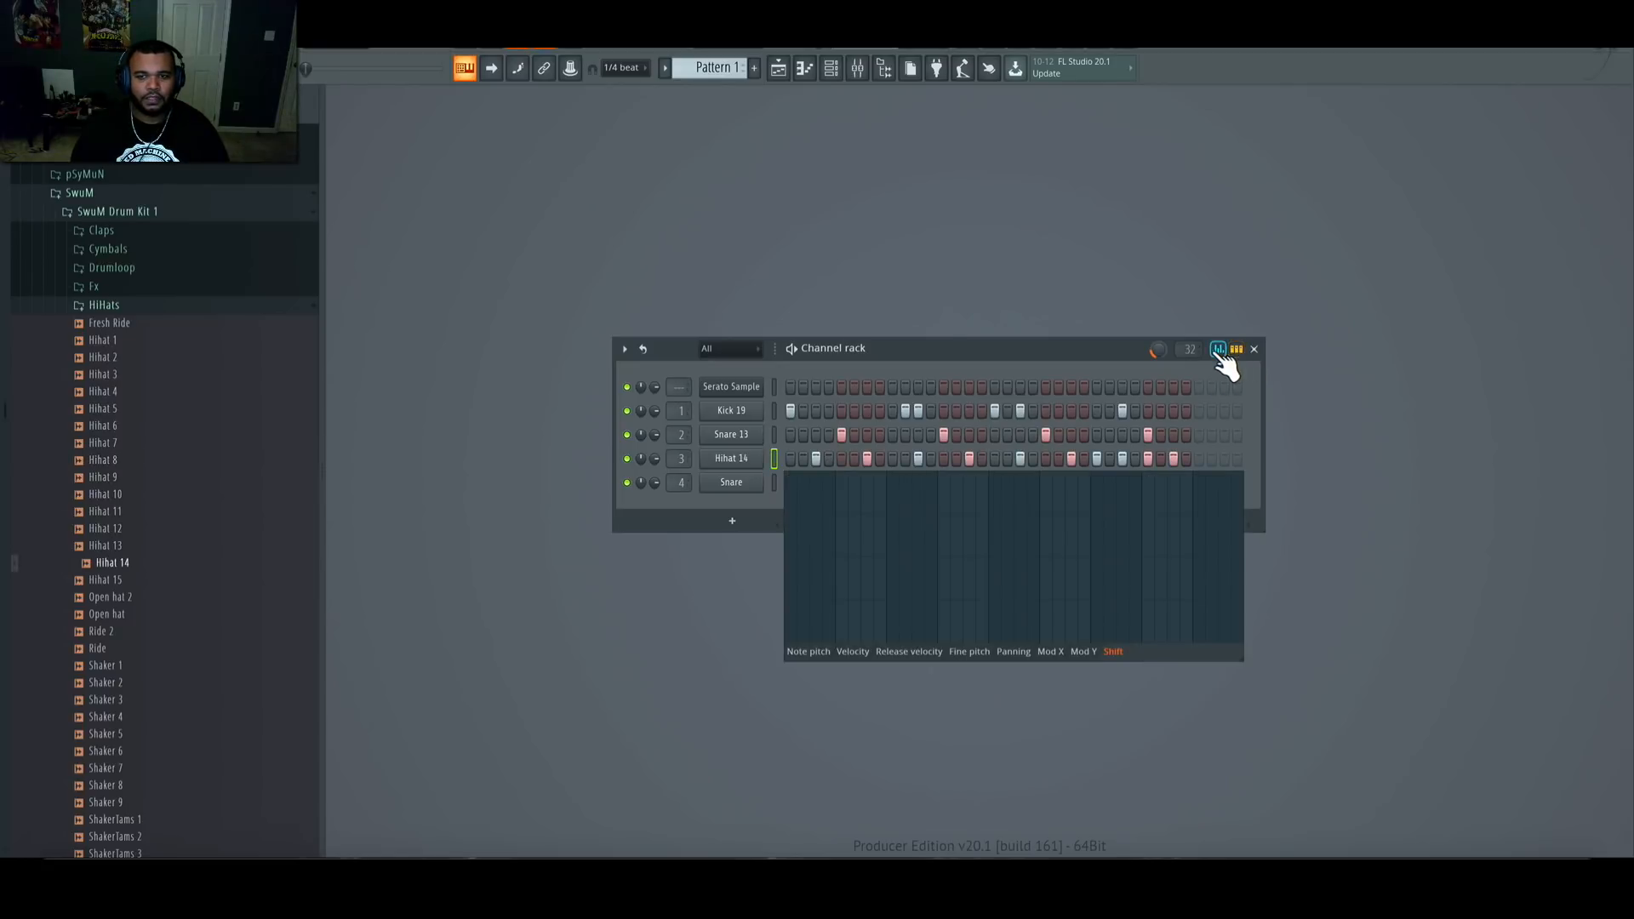
drag(824, 630, 1183, 625)
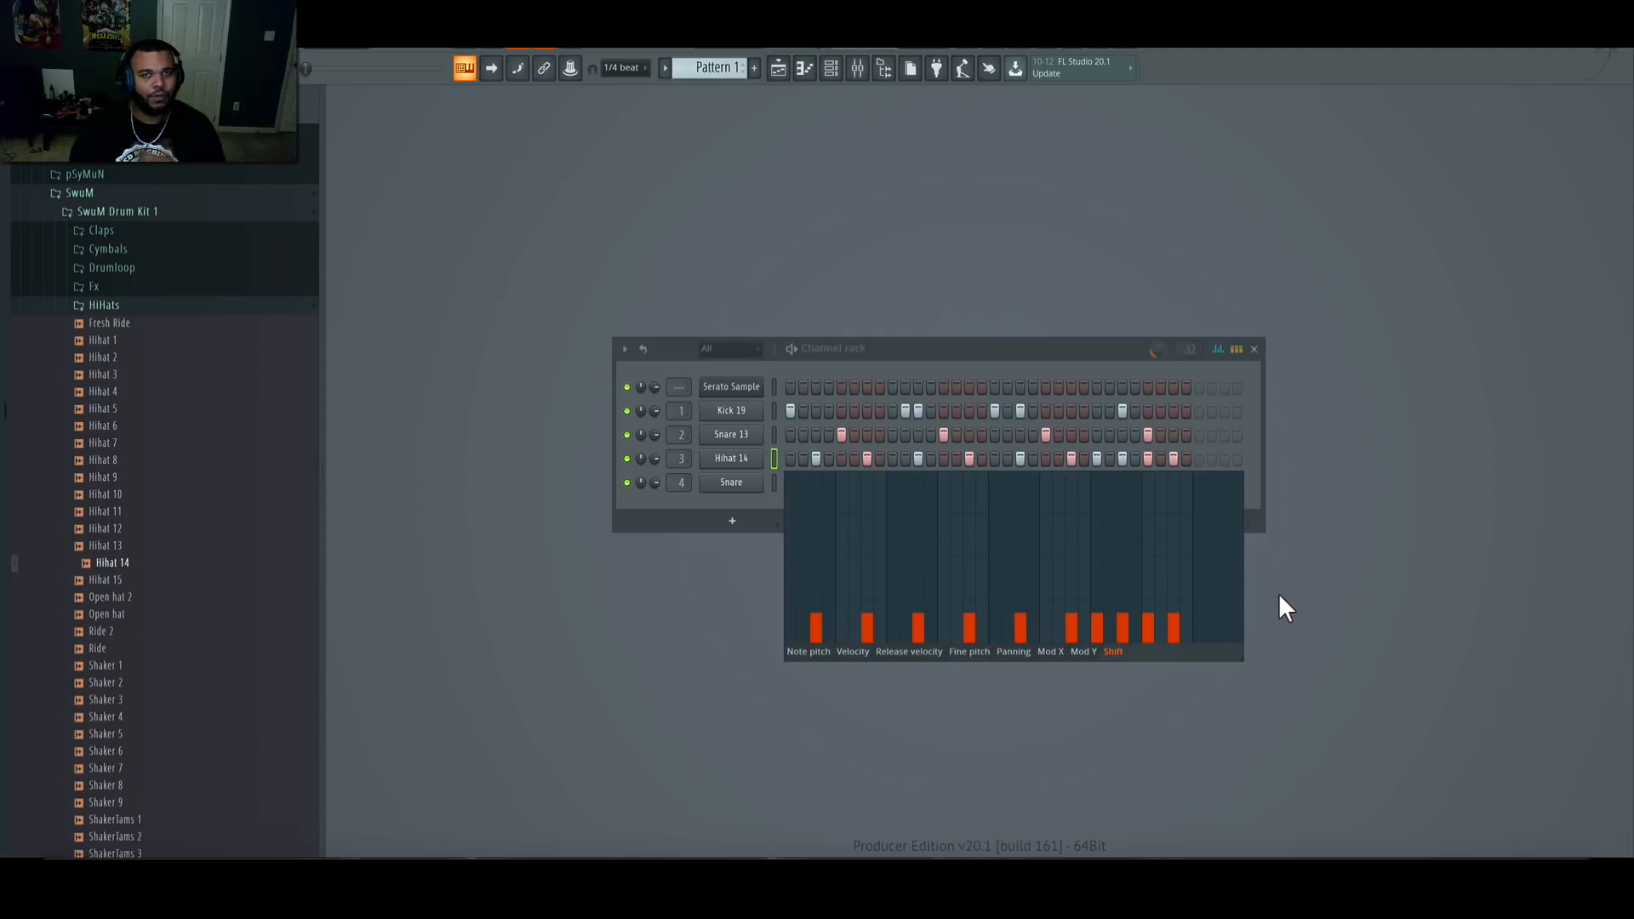
click(1221, 352)
key(space)
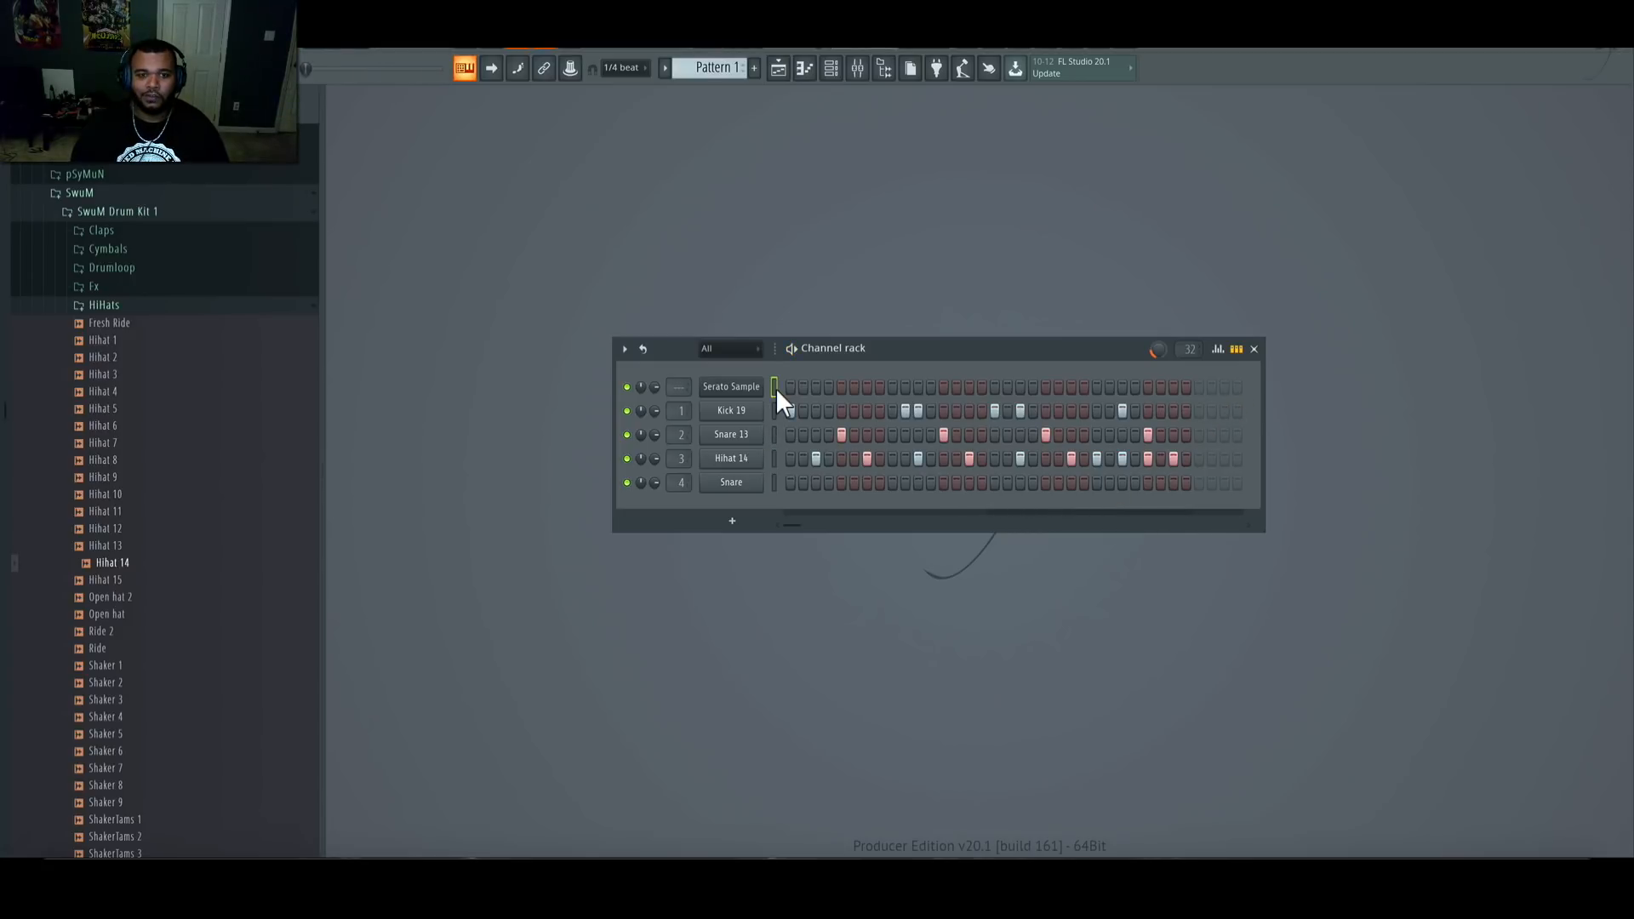
Step: Record the Serato Sample pads into the pattern as C3, C4, D#3, C3 and C#4, and close the sampler
click(747, 387)
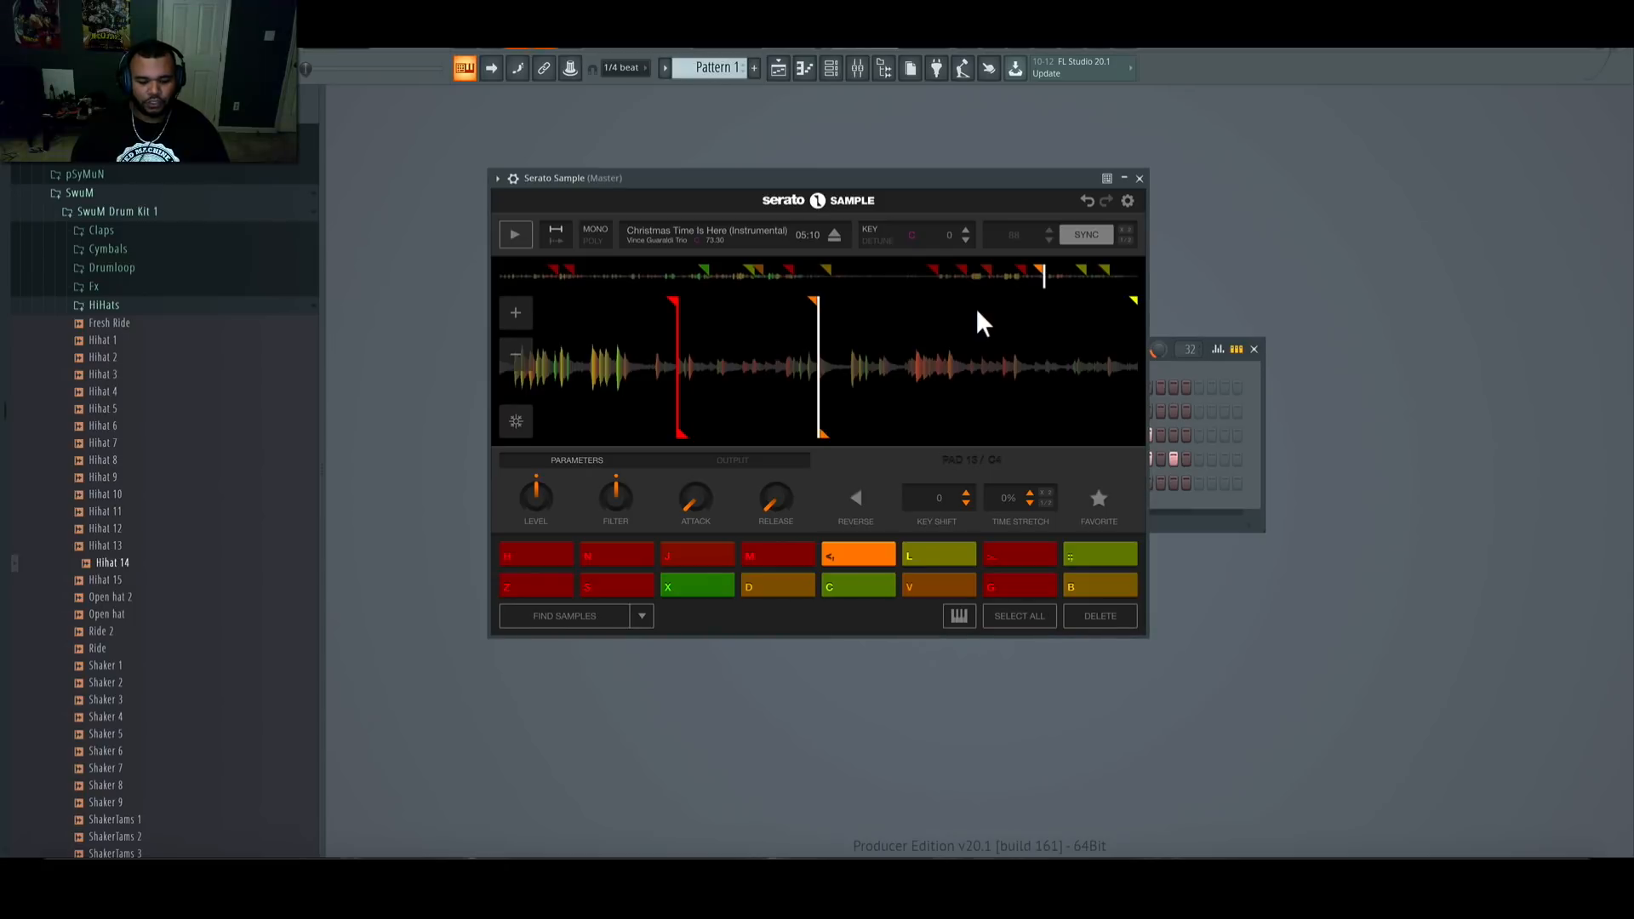
key(z)
key(b)
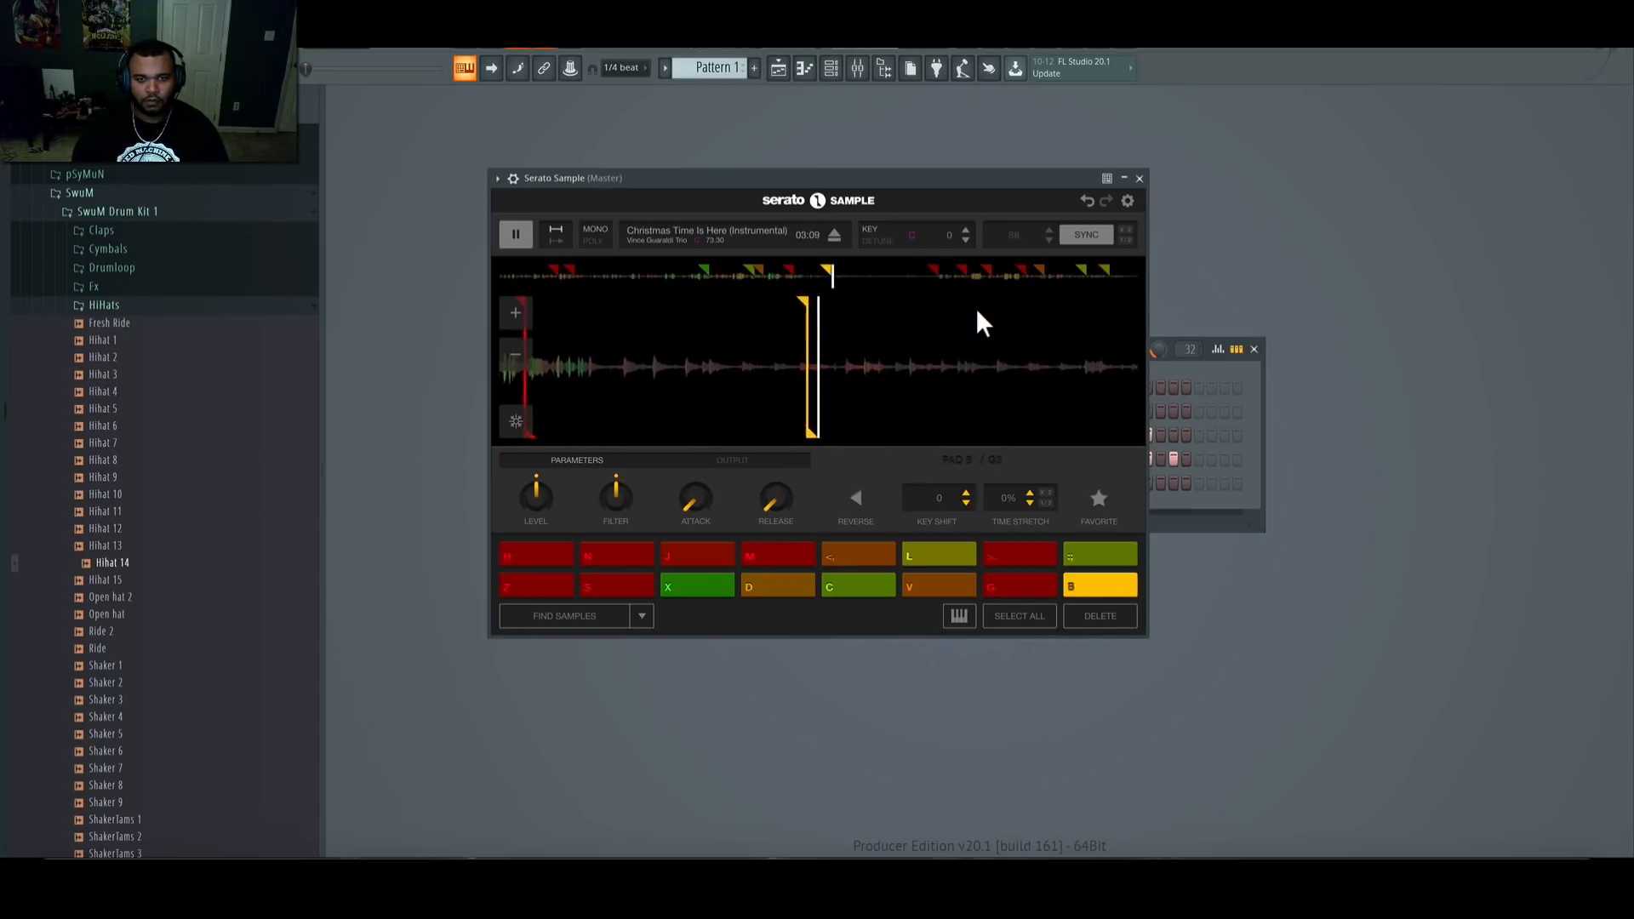
key(z)
key(d)
key(z)
click(1139, 178)
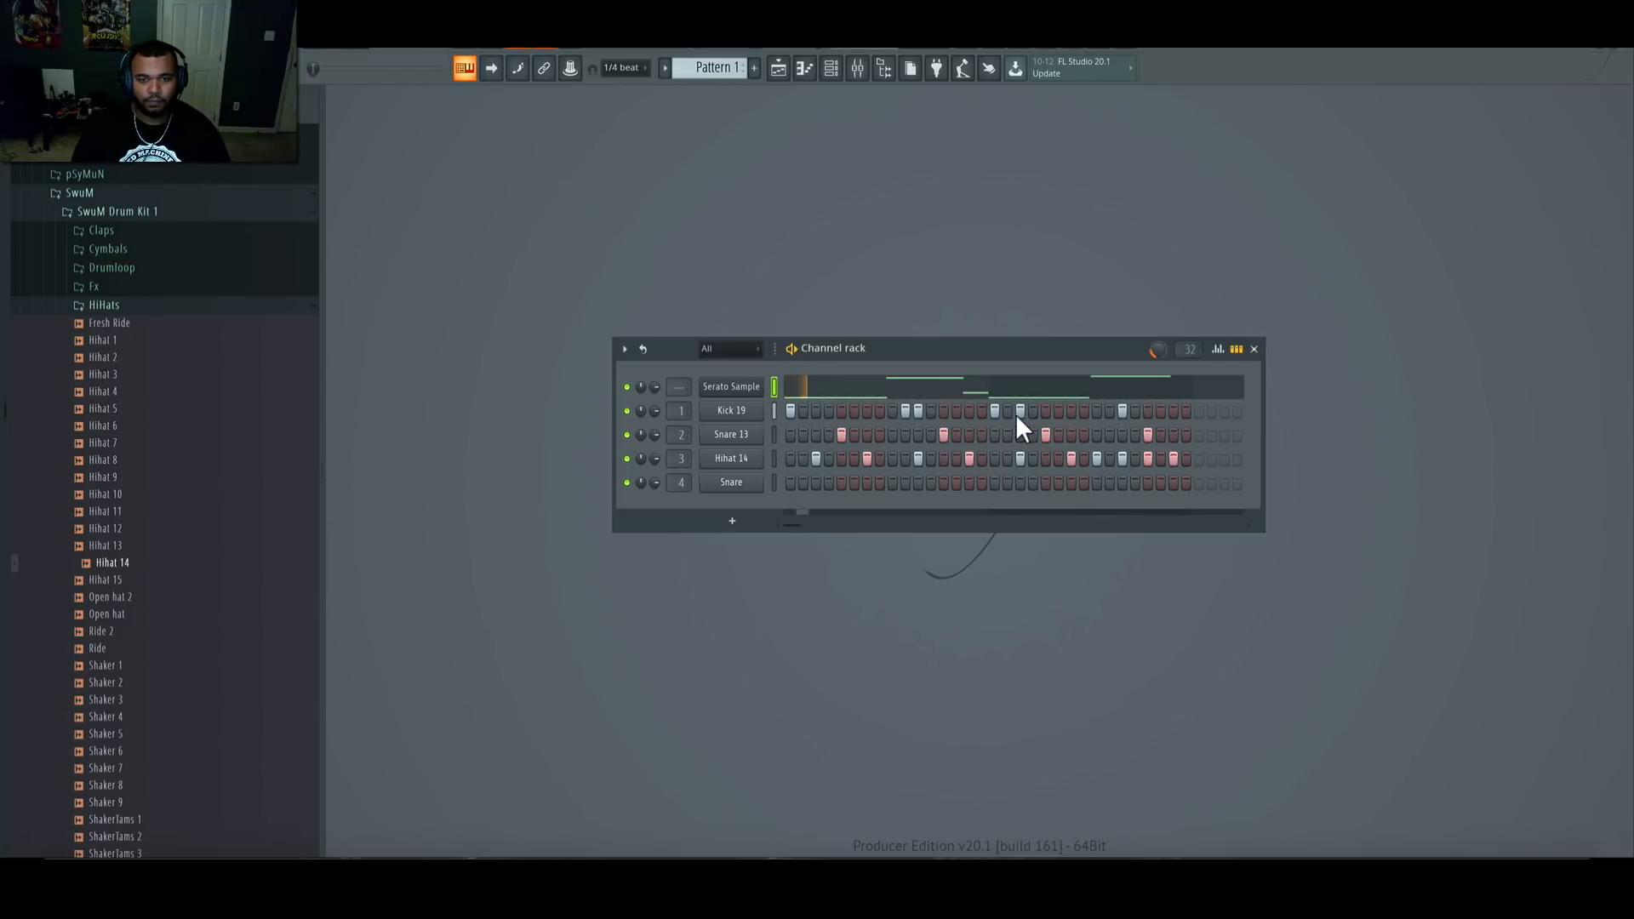
Step: Lengthen the last Serato Sample note, C#4, to almost the end of bar 2 in the piano roll
click(1127, 390)
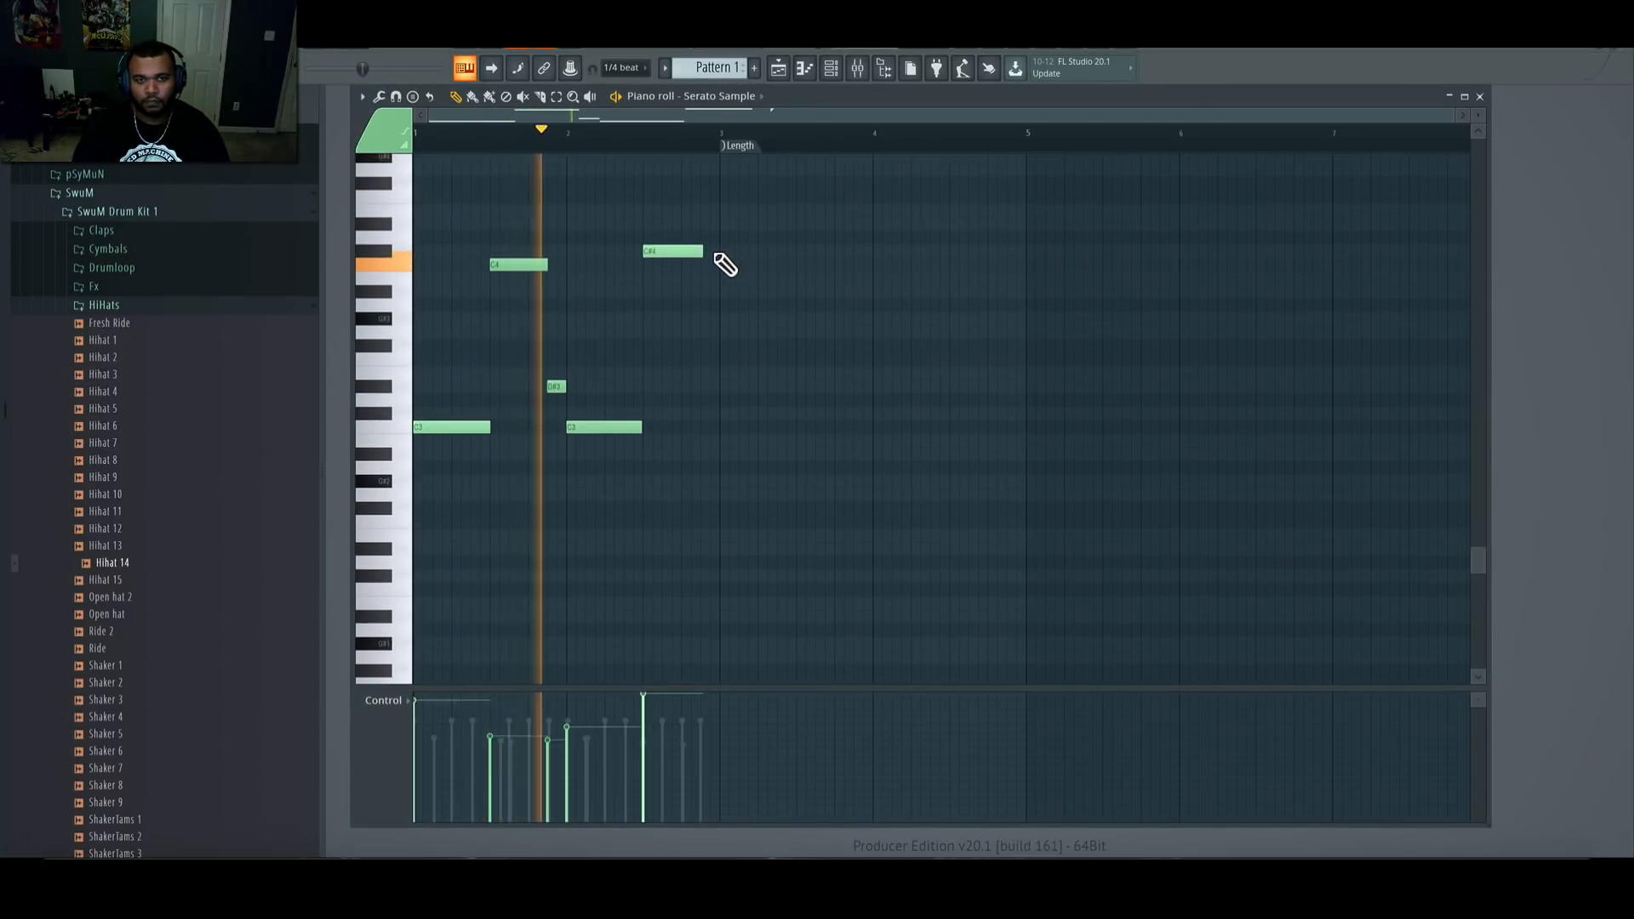
mouse_move(703, 252)
mouse_down()
mouse_move(728, 268)
mouse_move(717, 258)
mouse_up()
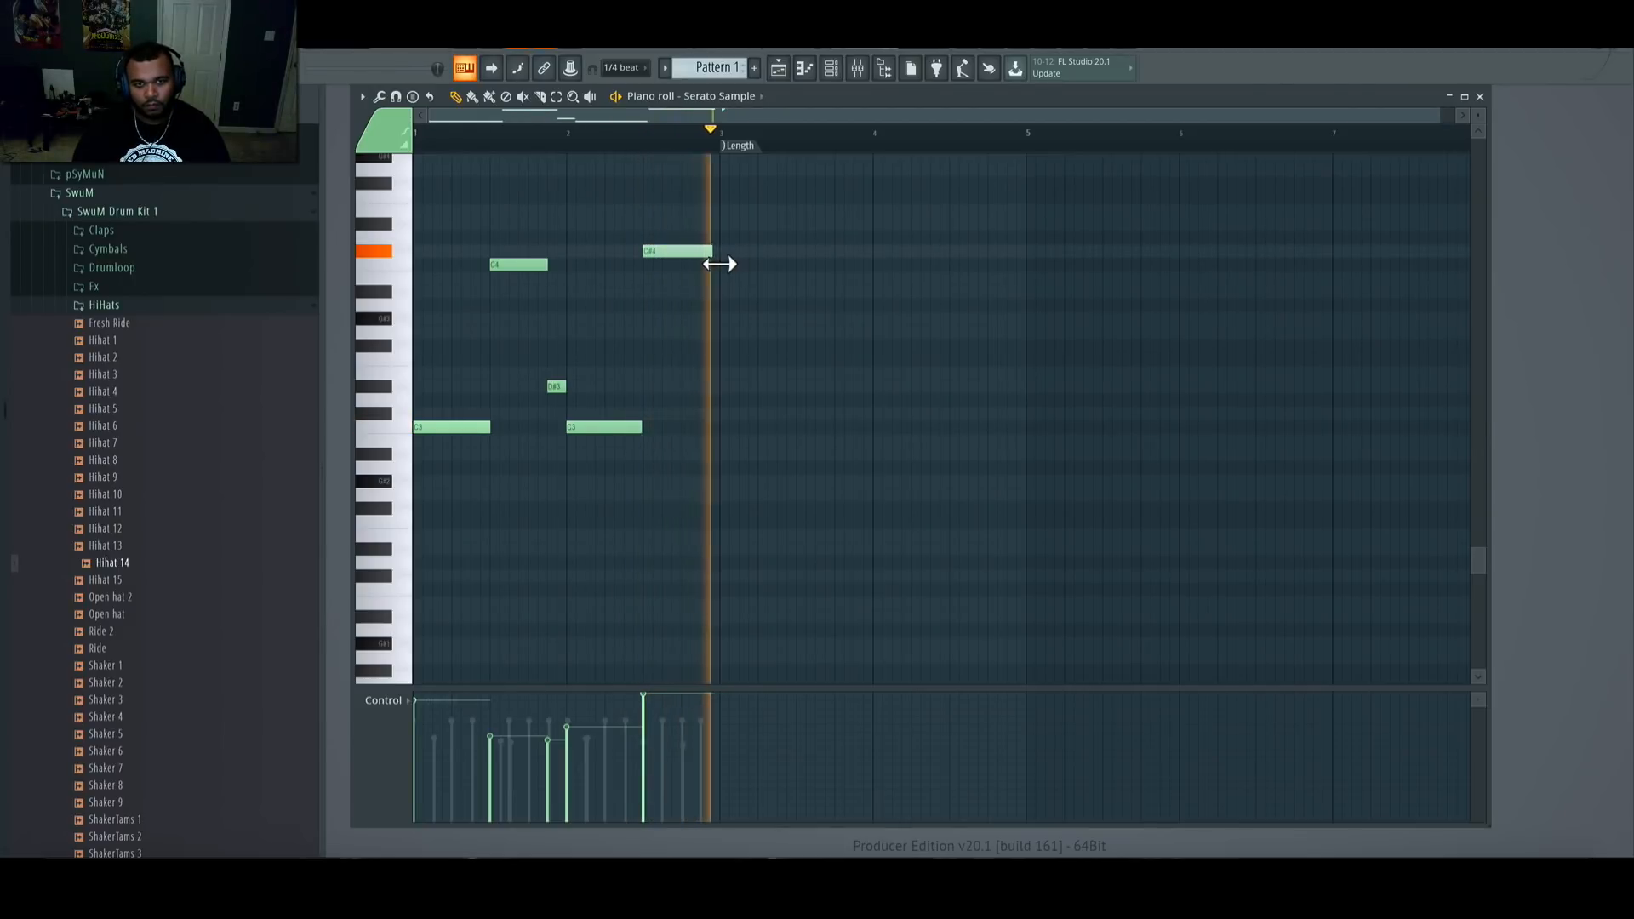
click(1478, 95)
drag(991, 349, 965, 350)
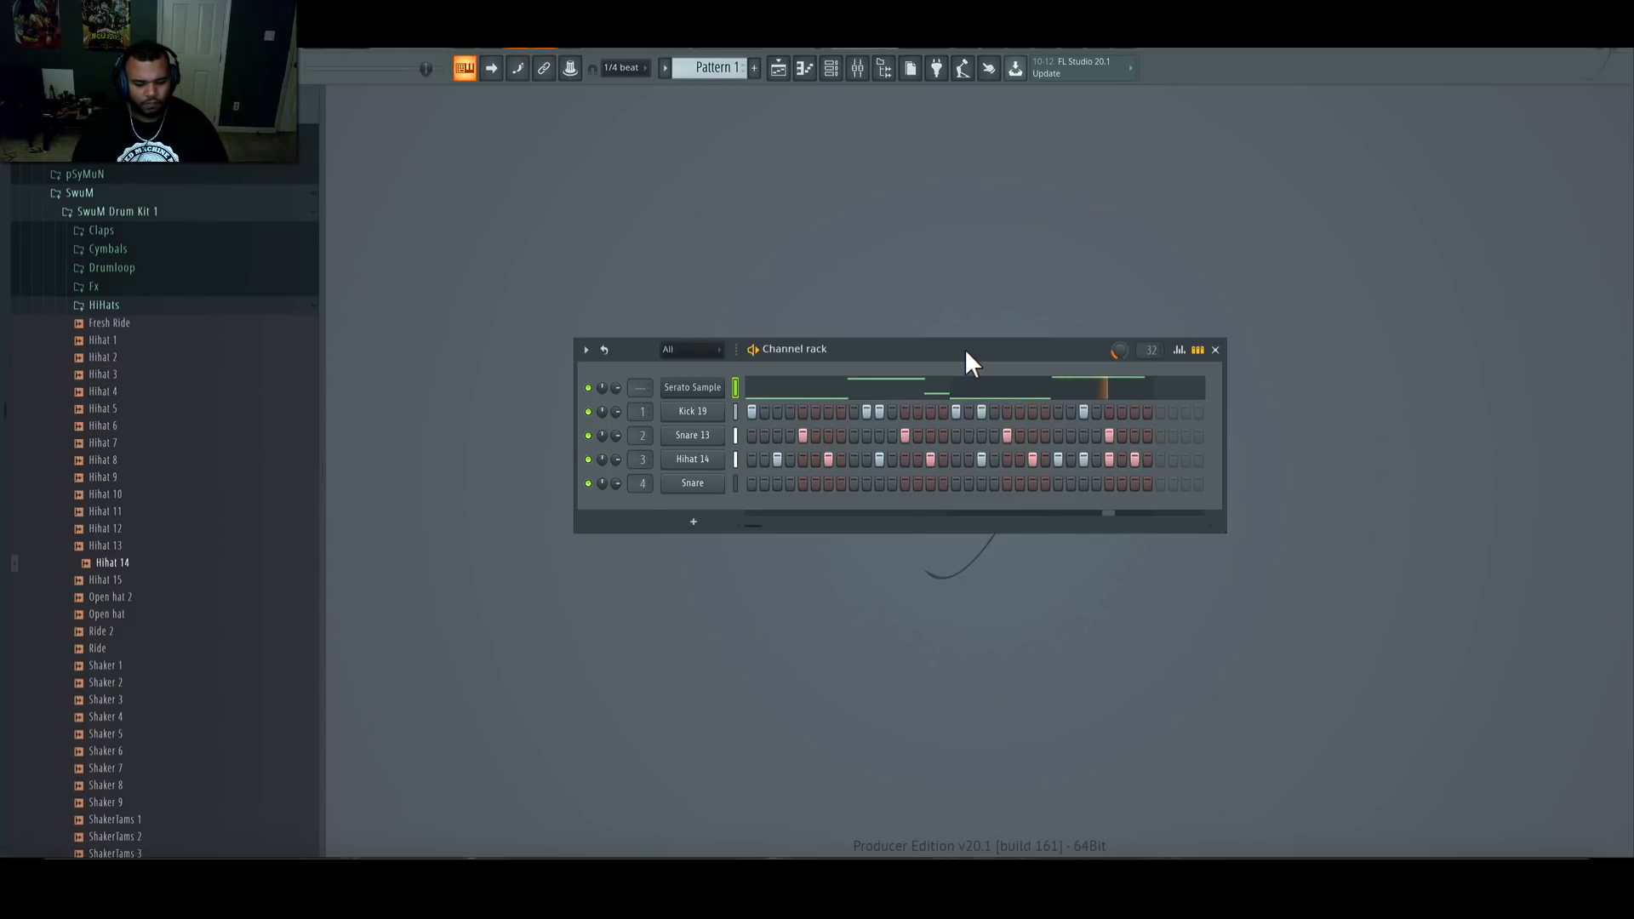
Step: Stop playback, route the Serato Sample channel to mixer track 5 and check that insert in the mixer
key(space)
drag(648, 389, 649, 377)
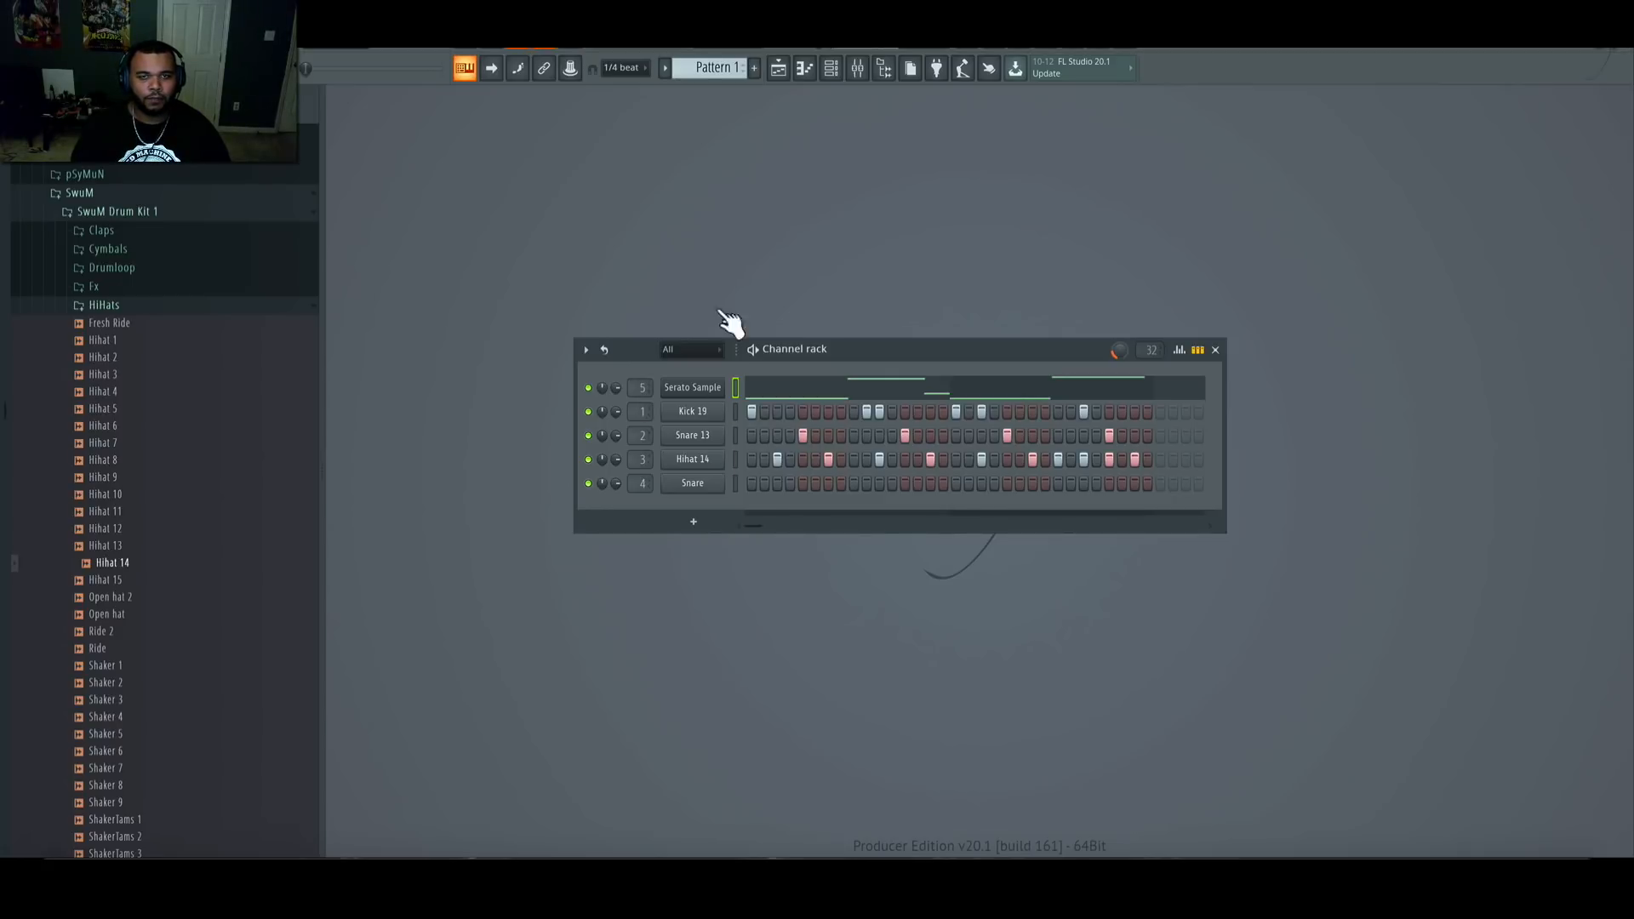
click(859, 70)
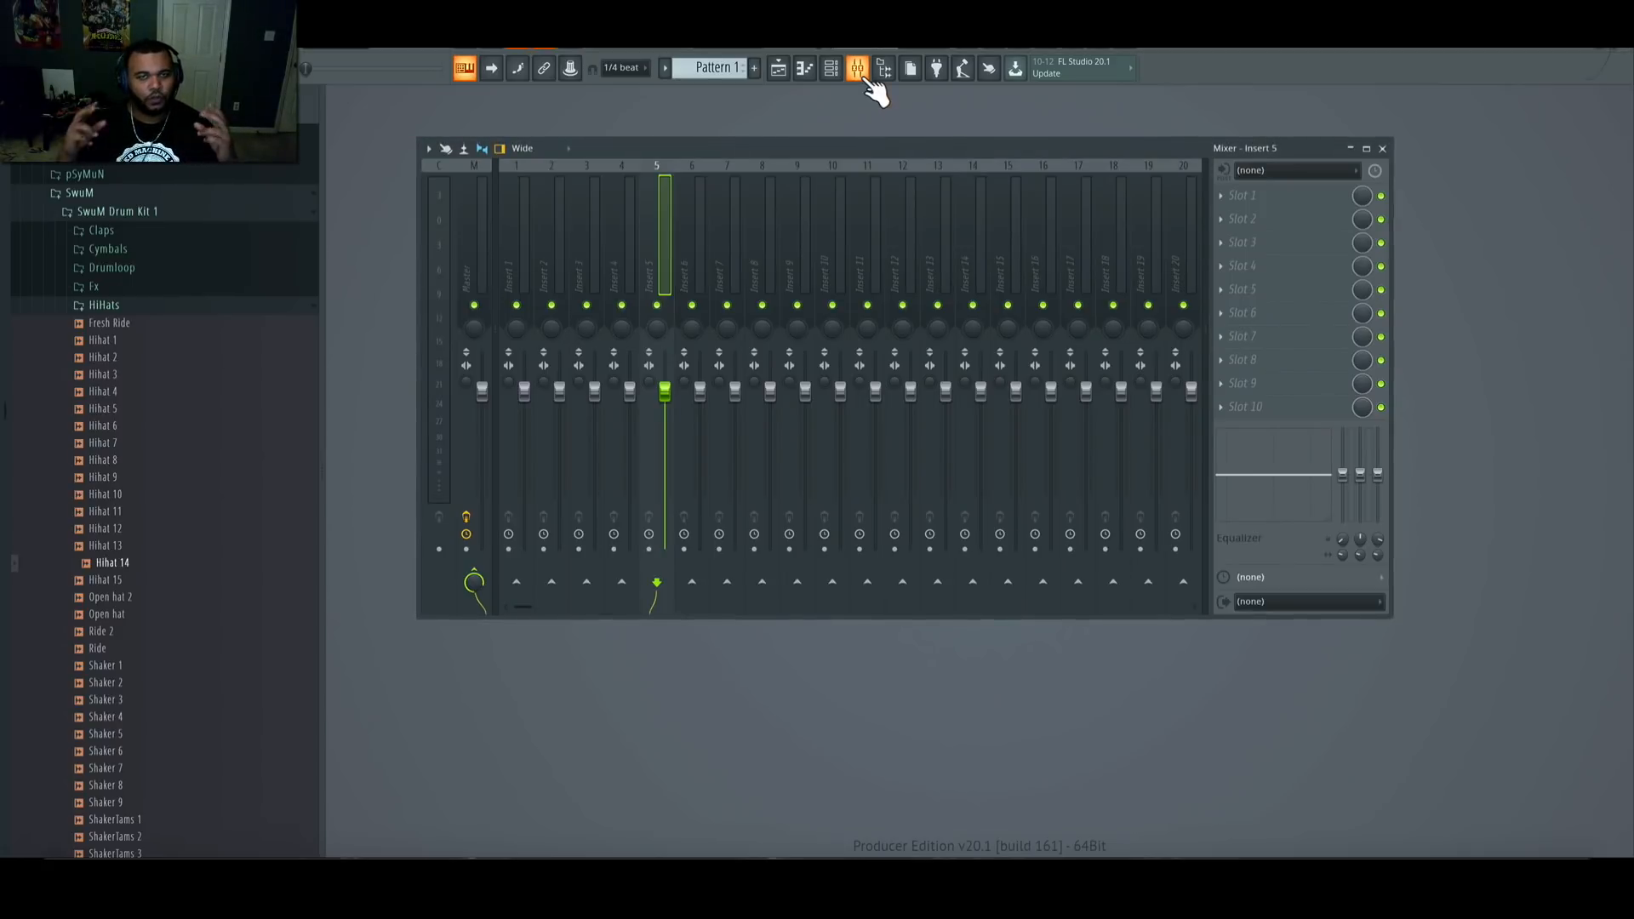
click(1365, 148)
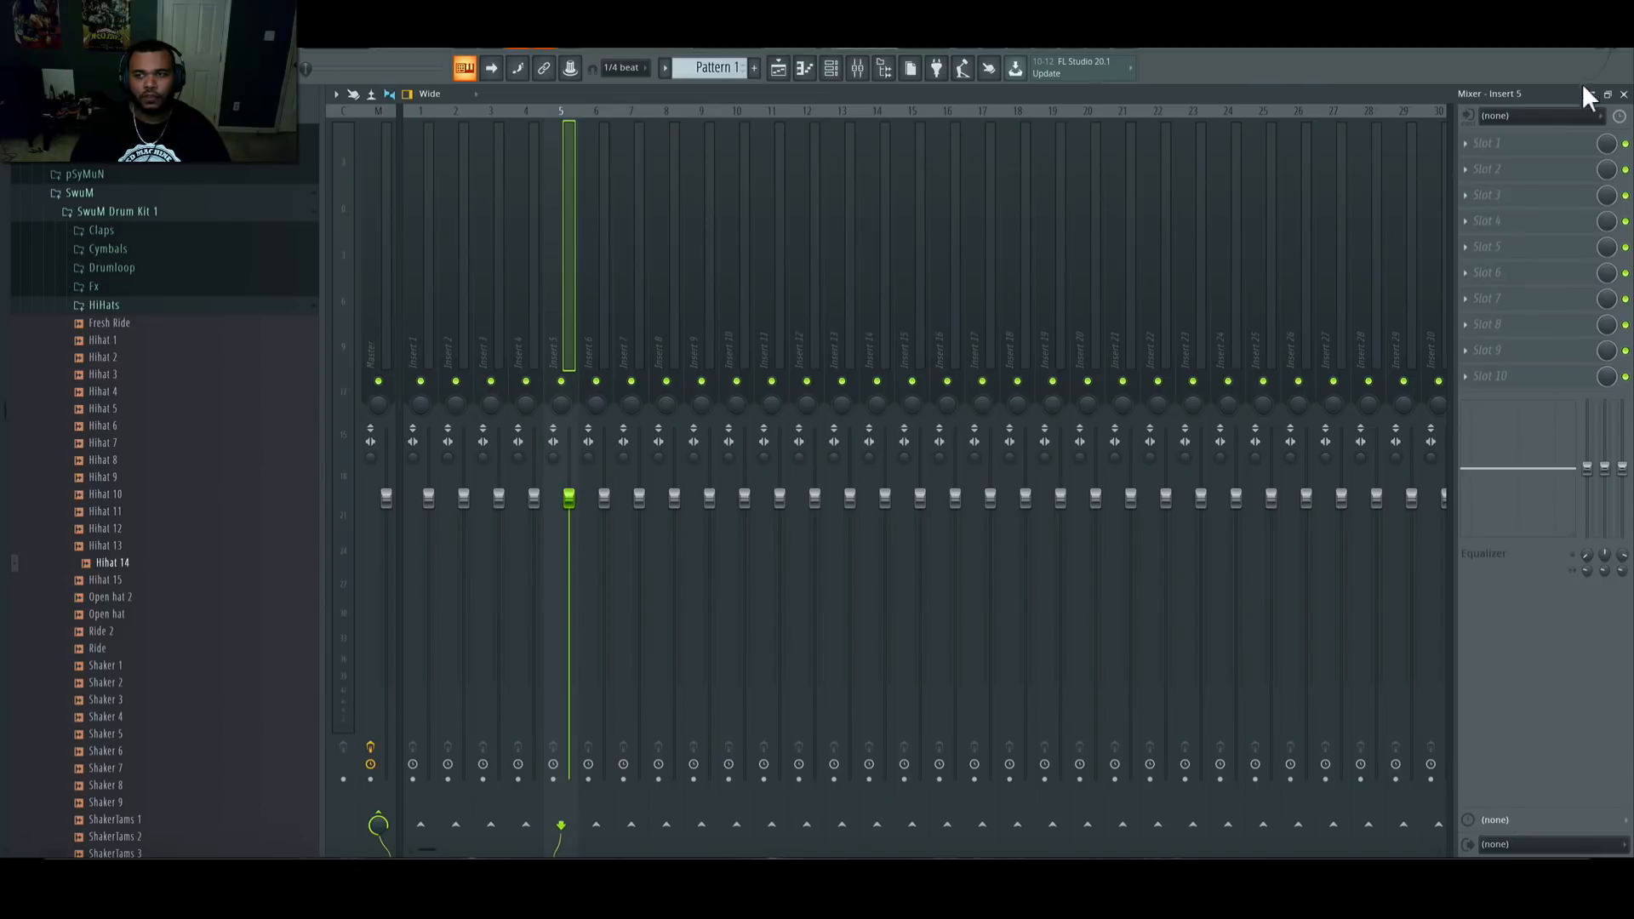
click(1623, 92)
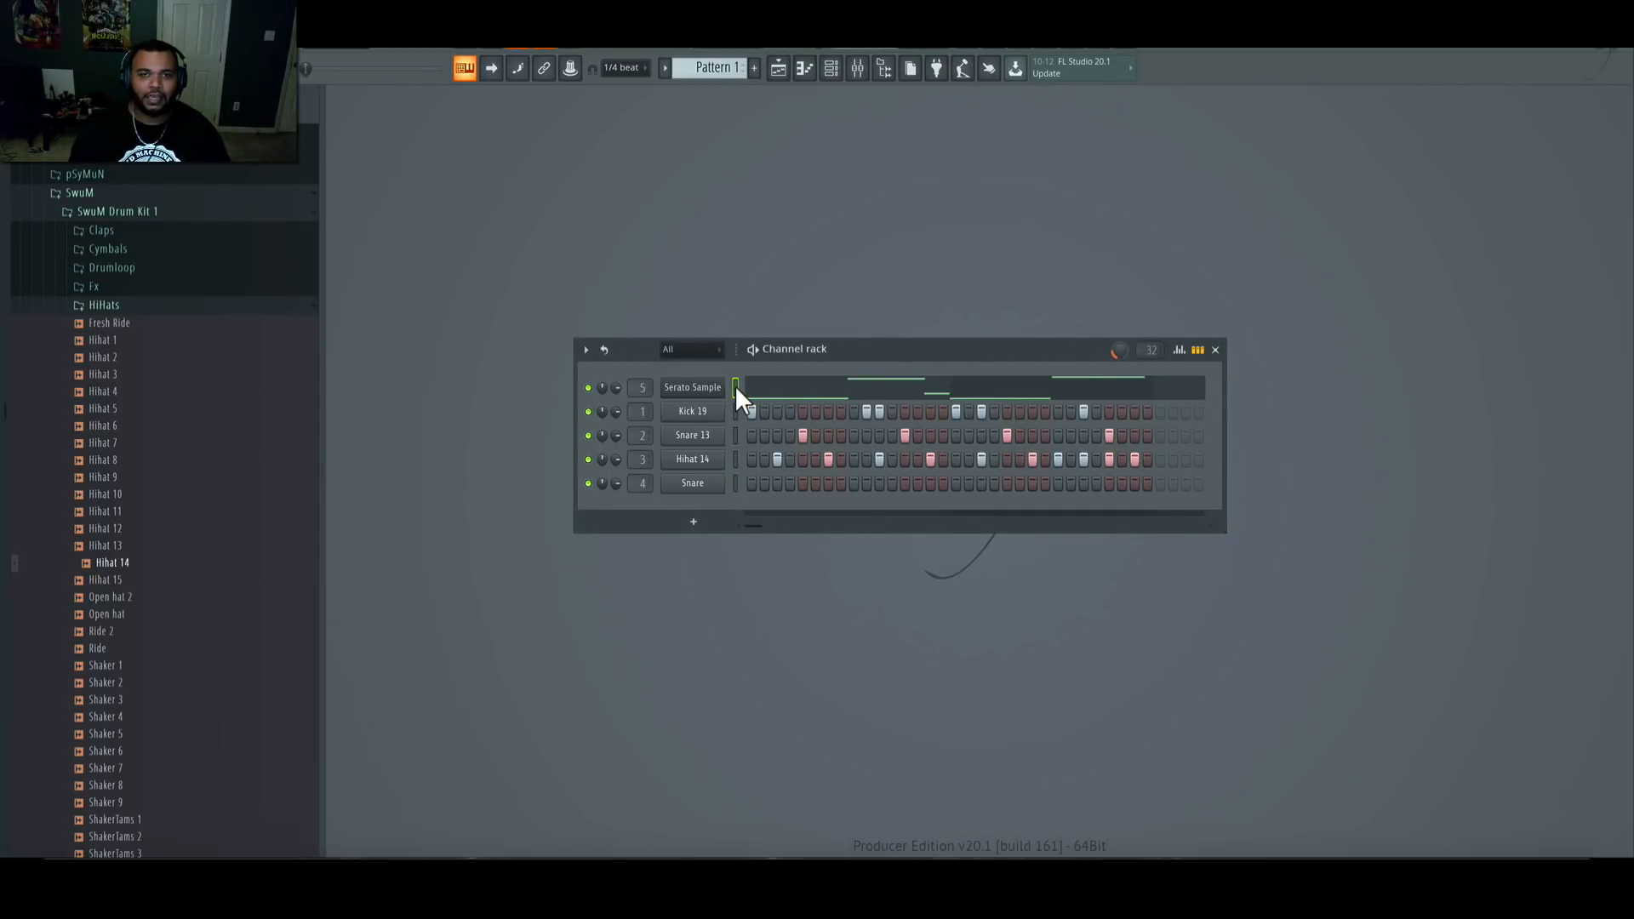
Step: Move the Serato Sample channel below the Snare channel in the channel rack
key(alt+Down)
key(alt+Down)
key(alt+Down)
key(alt+Down)
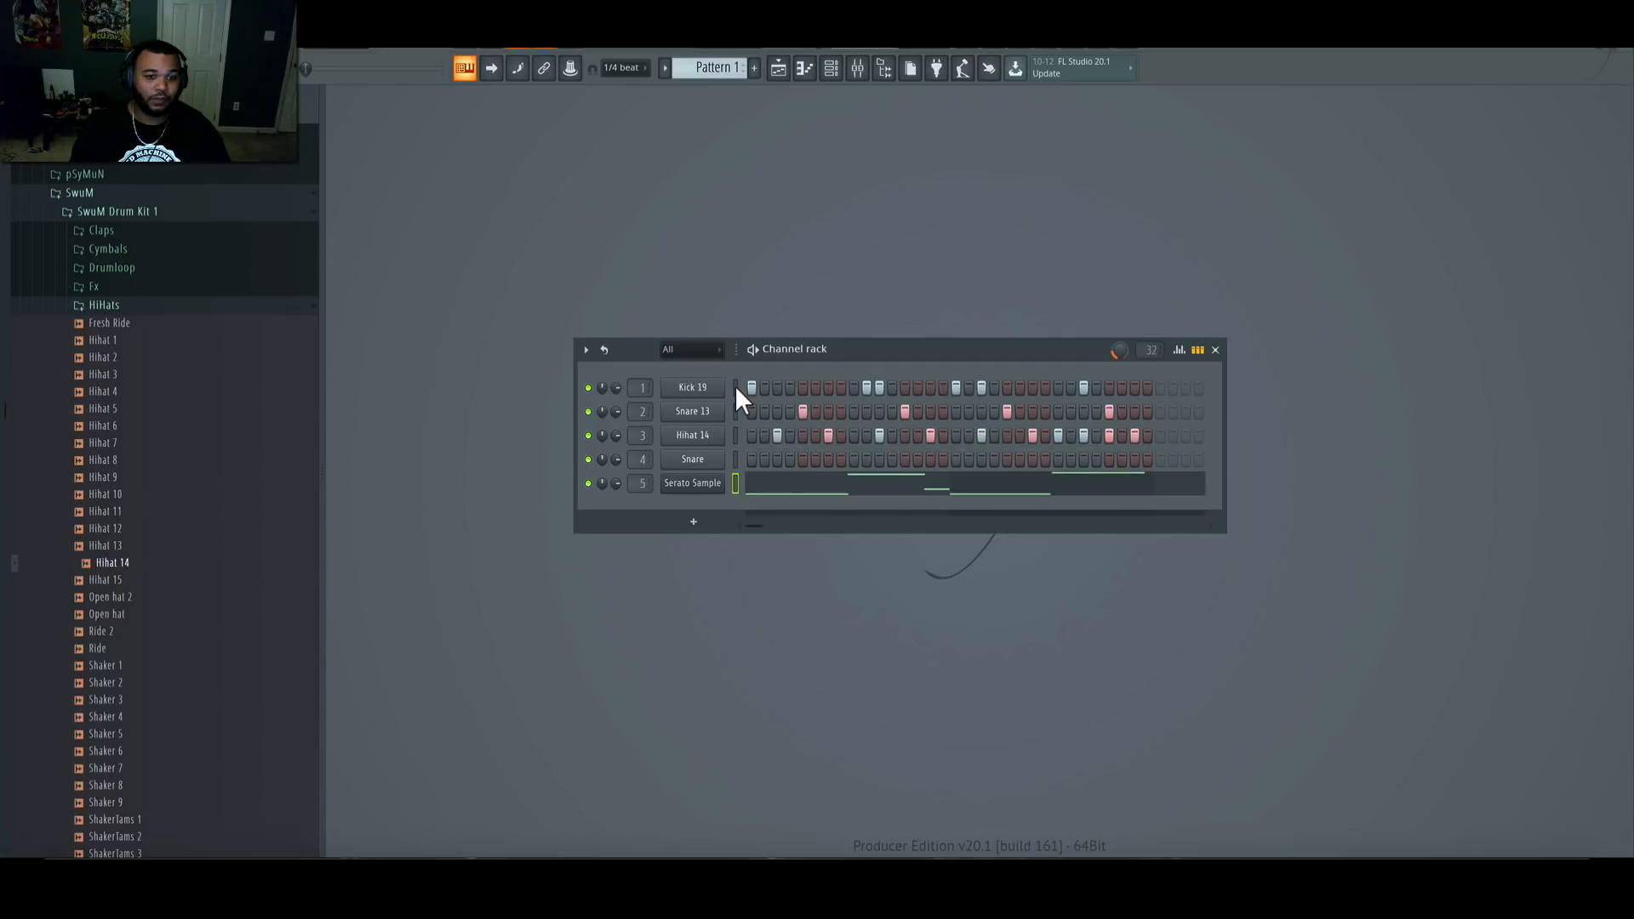
Step: Colour the five selected channels in the channel rack with a gradient from red on Kick 19 to green on Serato Sample
click(585, 349)
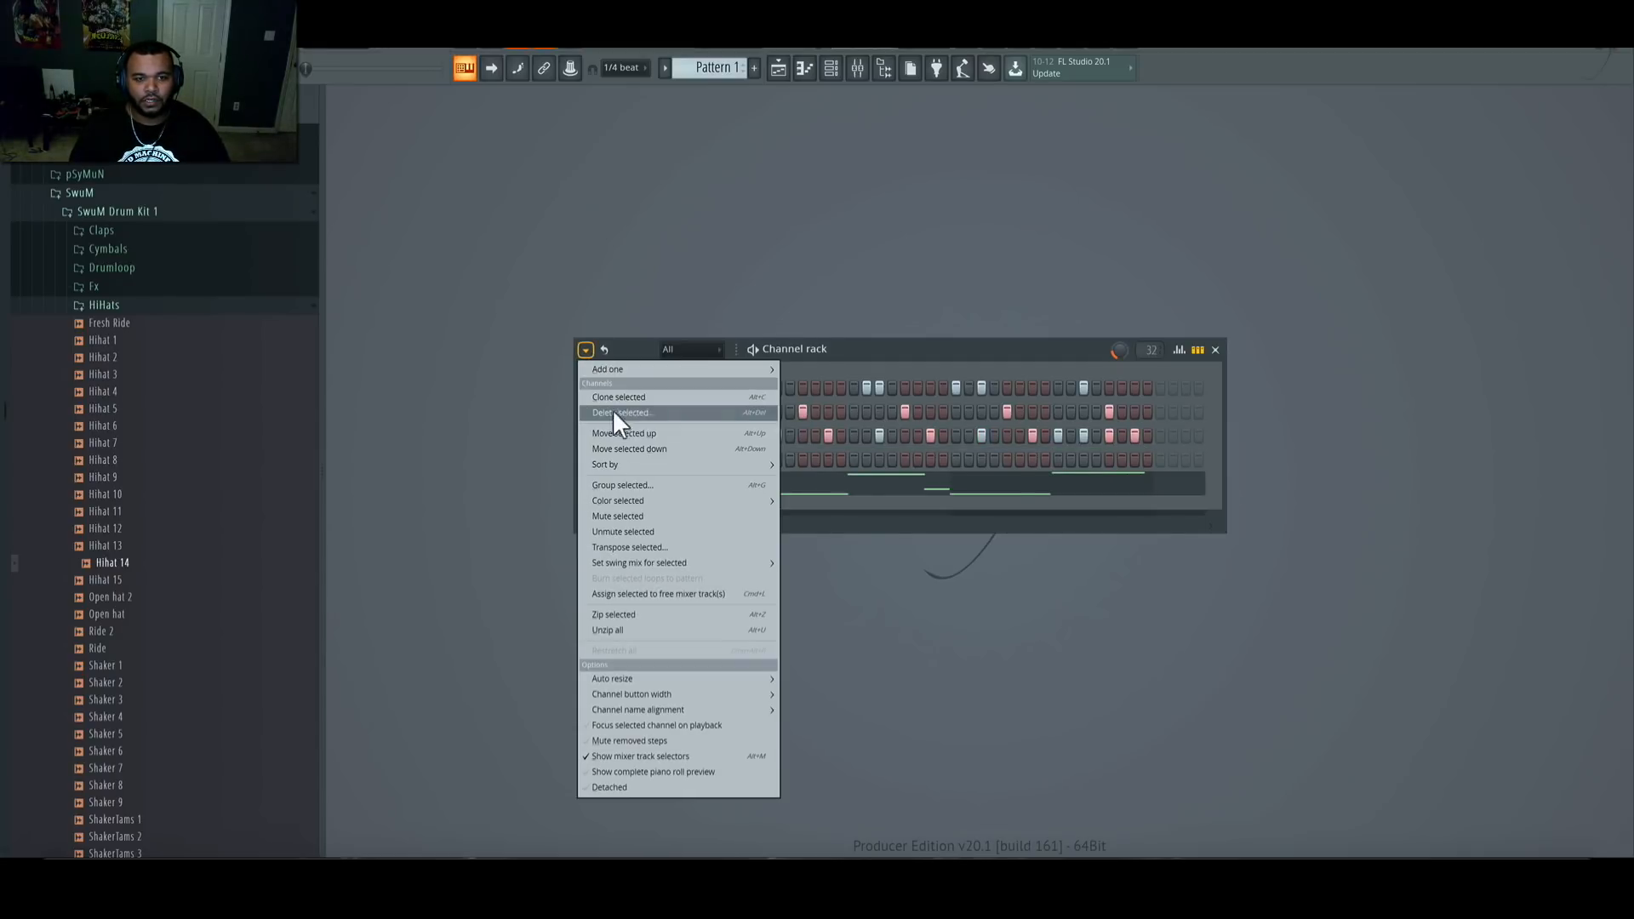
mouse_move(711, 500)
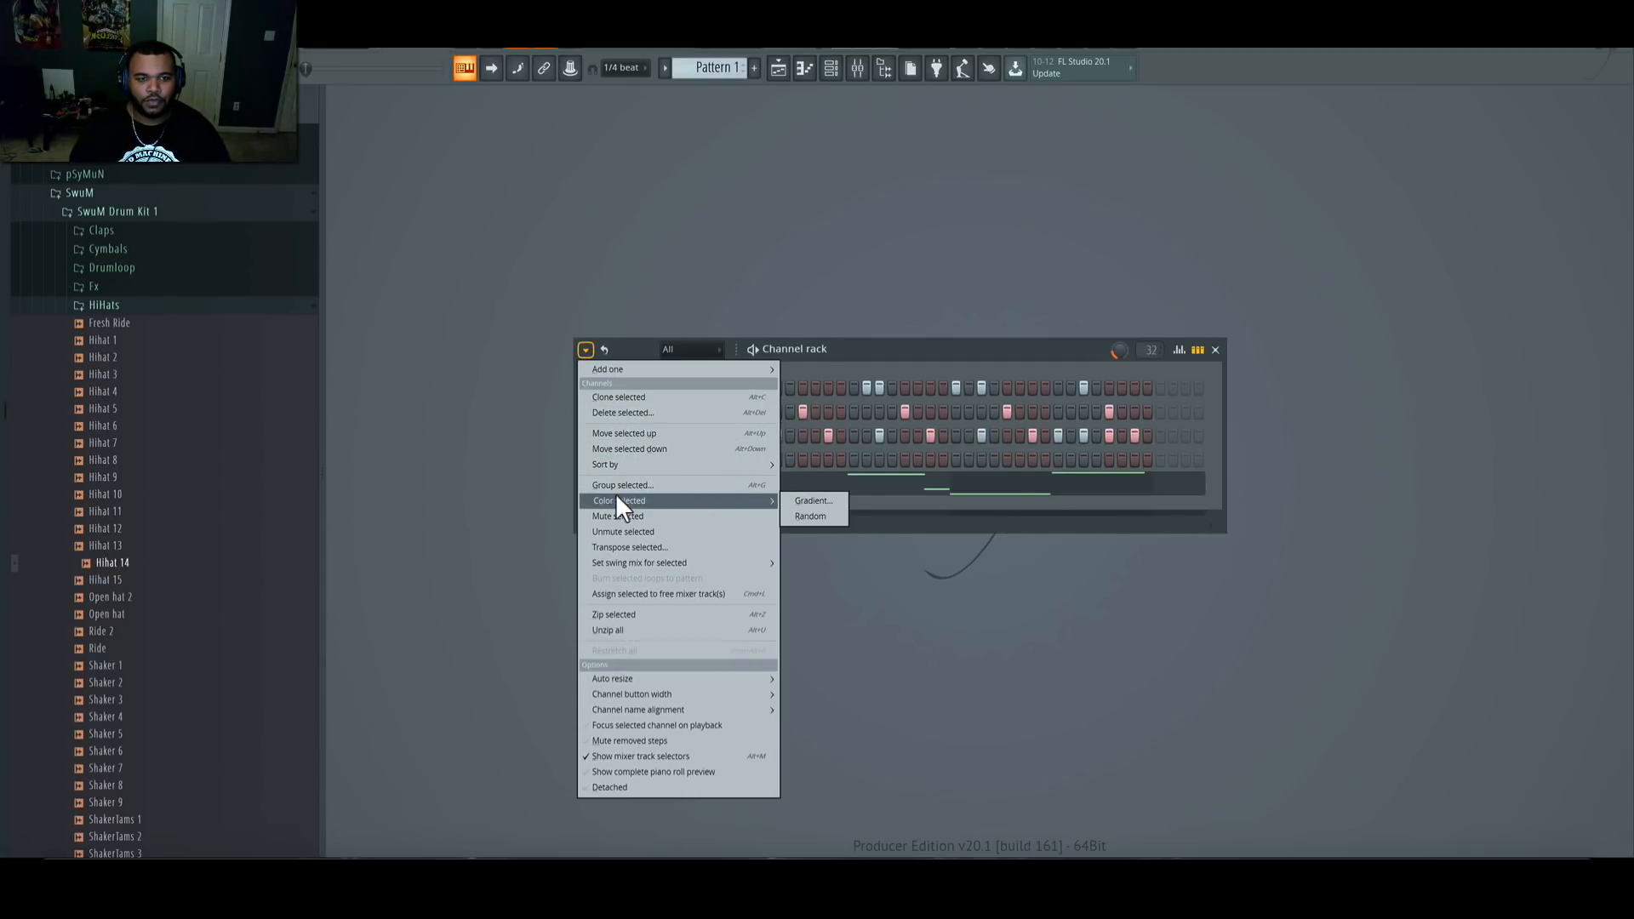
click(800, 500)
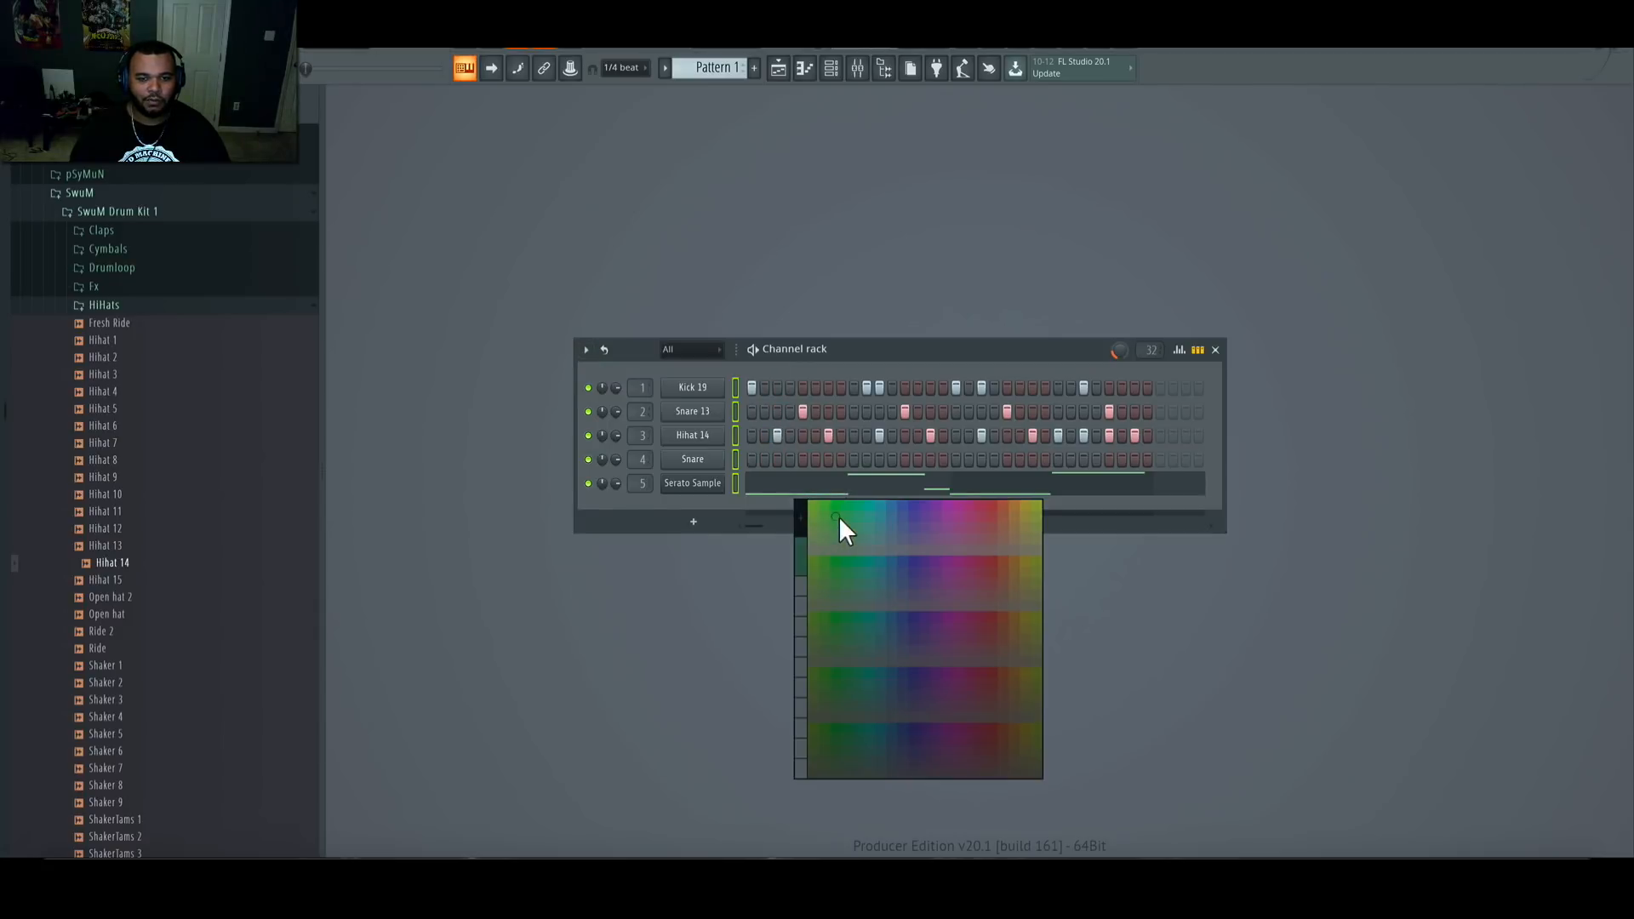
click(992, 500)
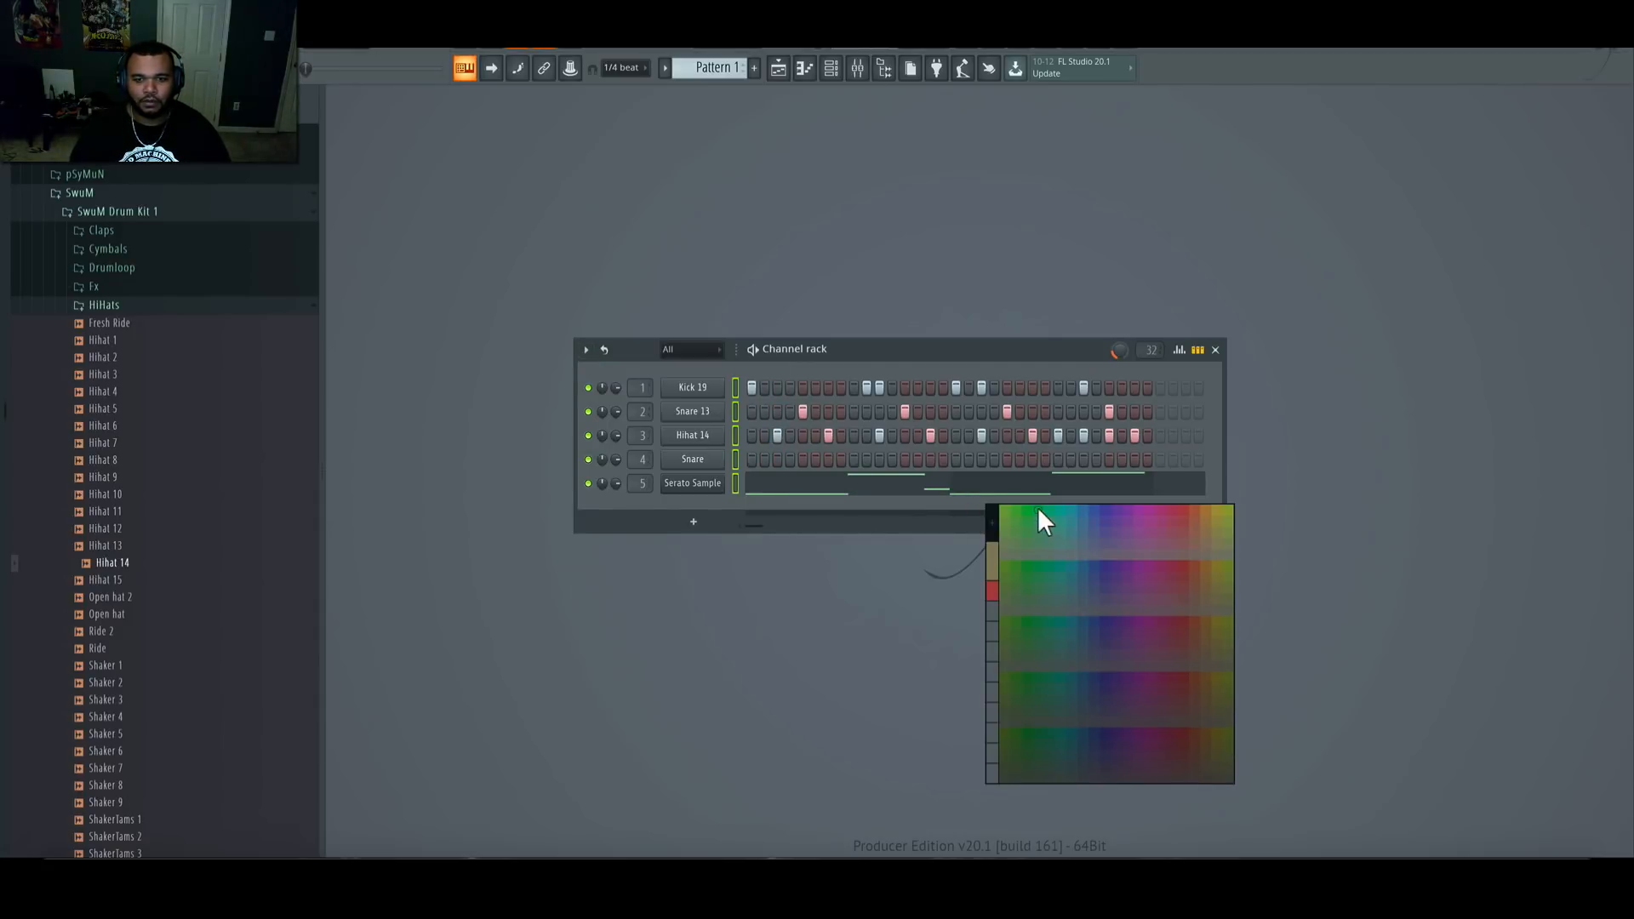
click(1024, 688)
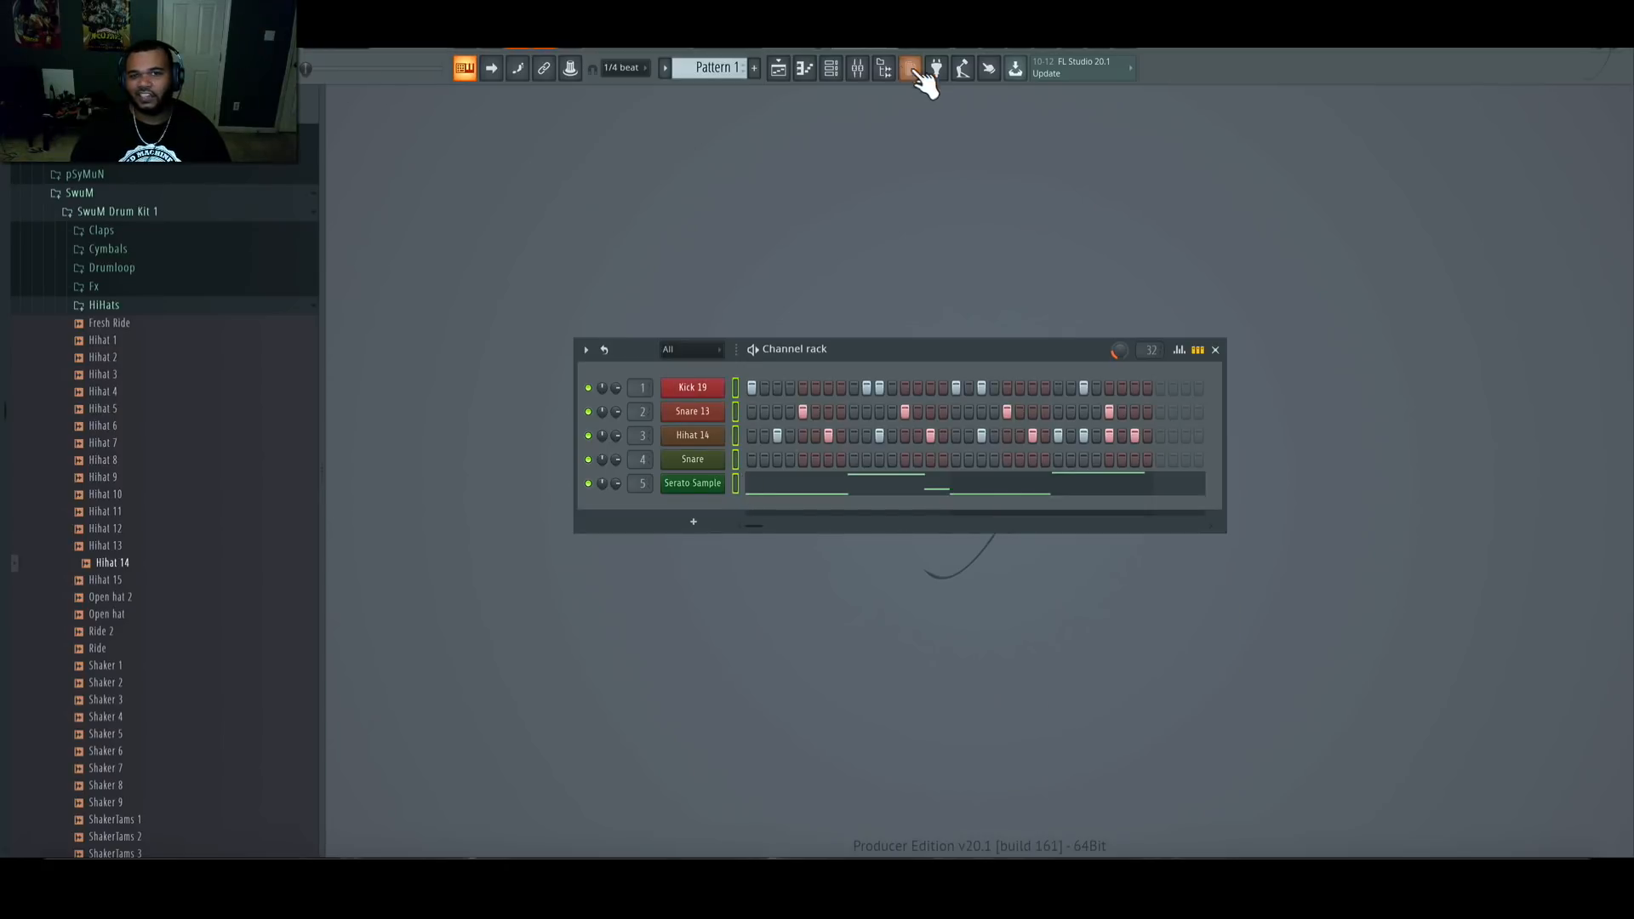
Step: Route the selected channels to consecutive mixer tracks starting from Insert 1
click(858, 68)
right_click(417, 191)
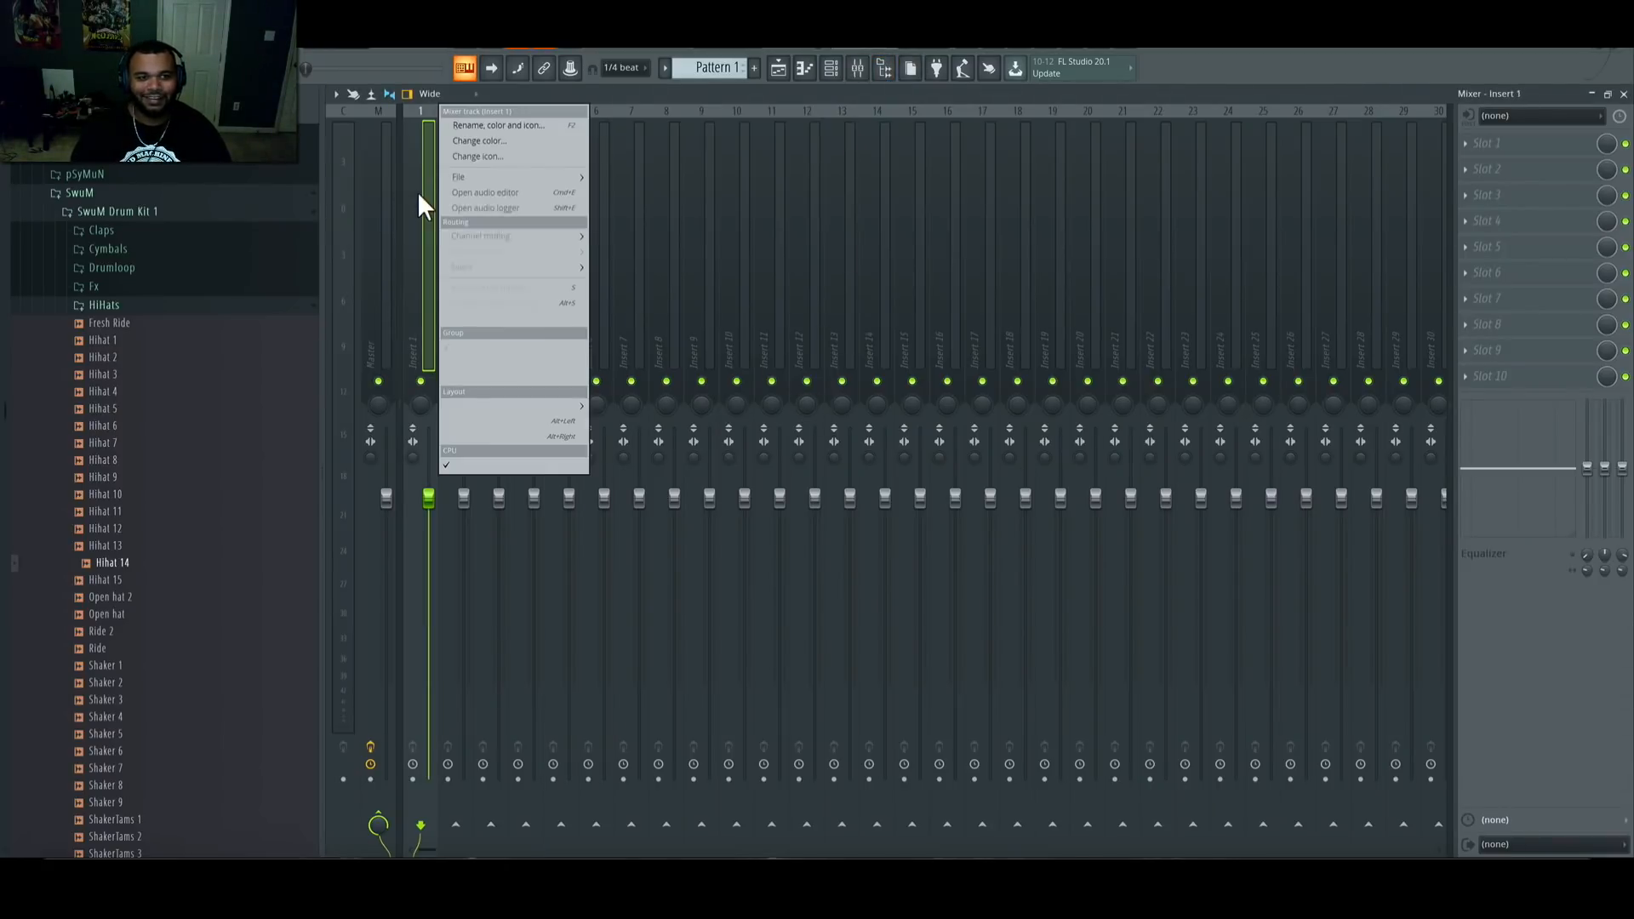
mouse_move(522, 235)
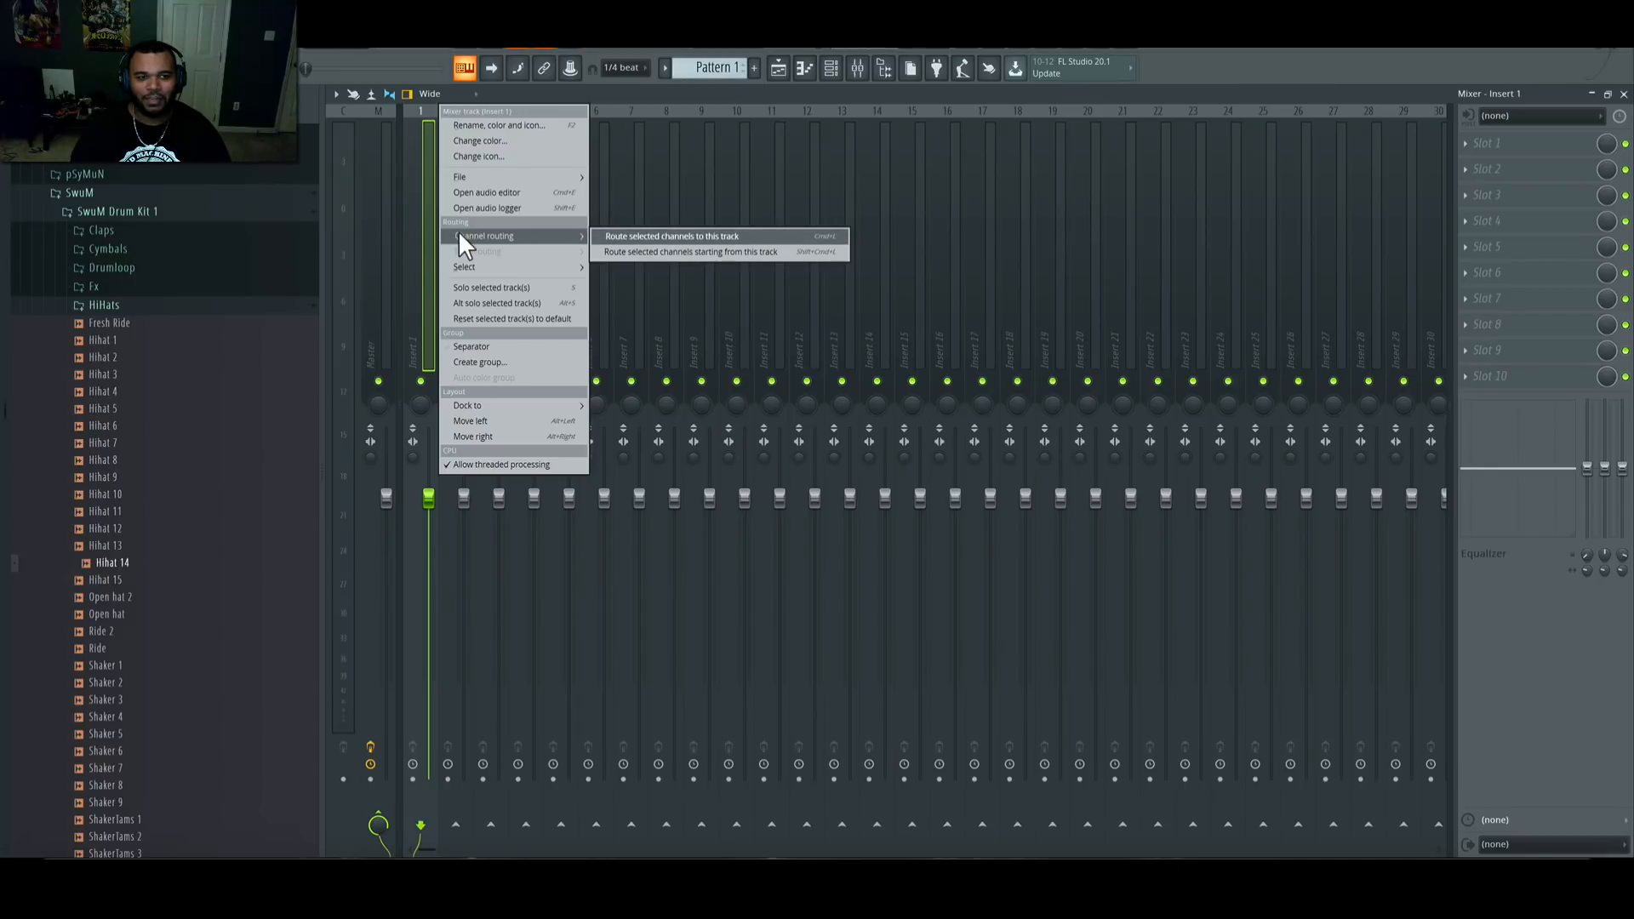
right_click(418, 235)
right_click(419, 197)
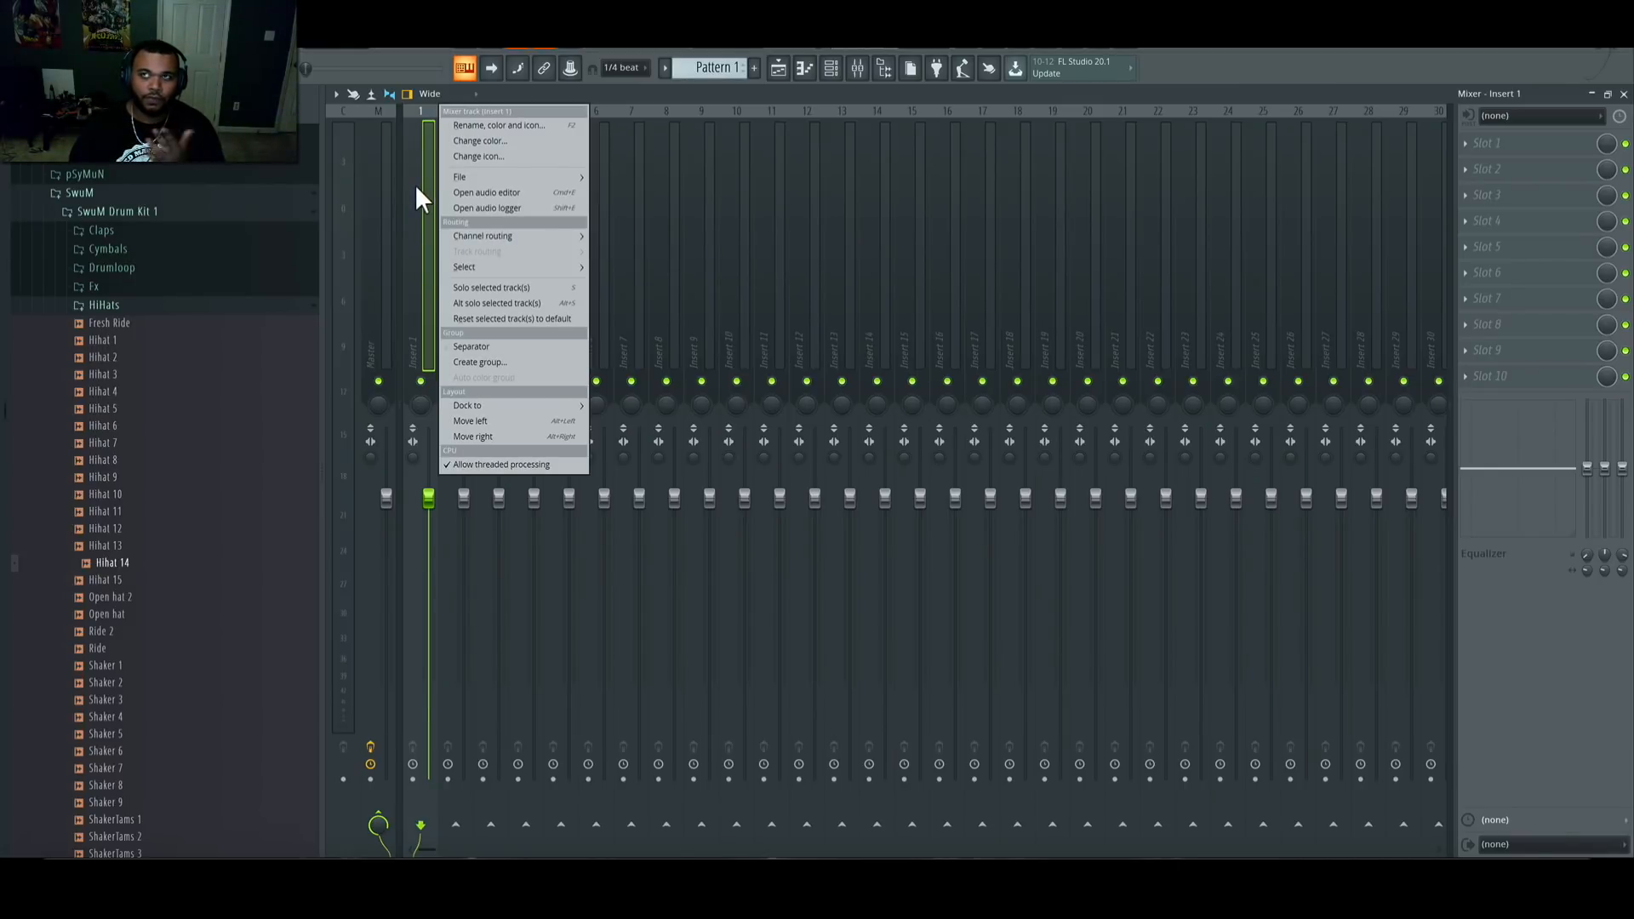
mouse_move(564, 234)
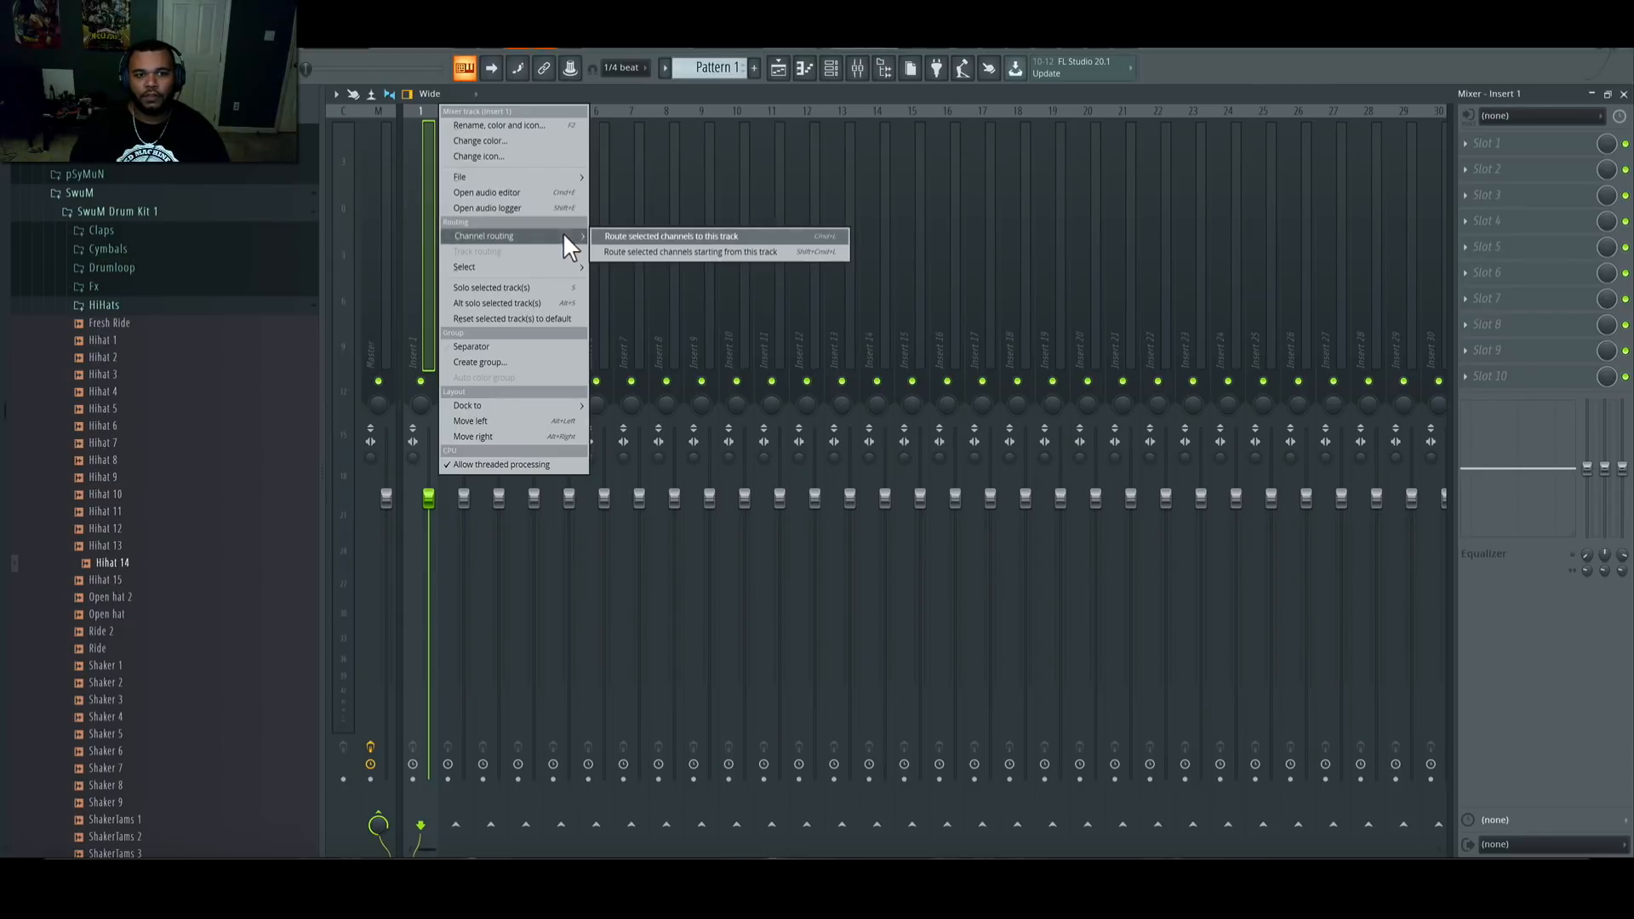
click(712, 250)
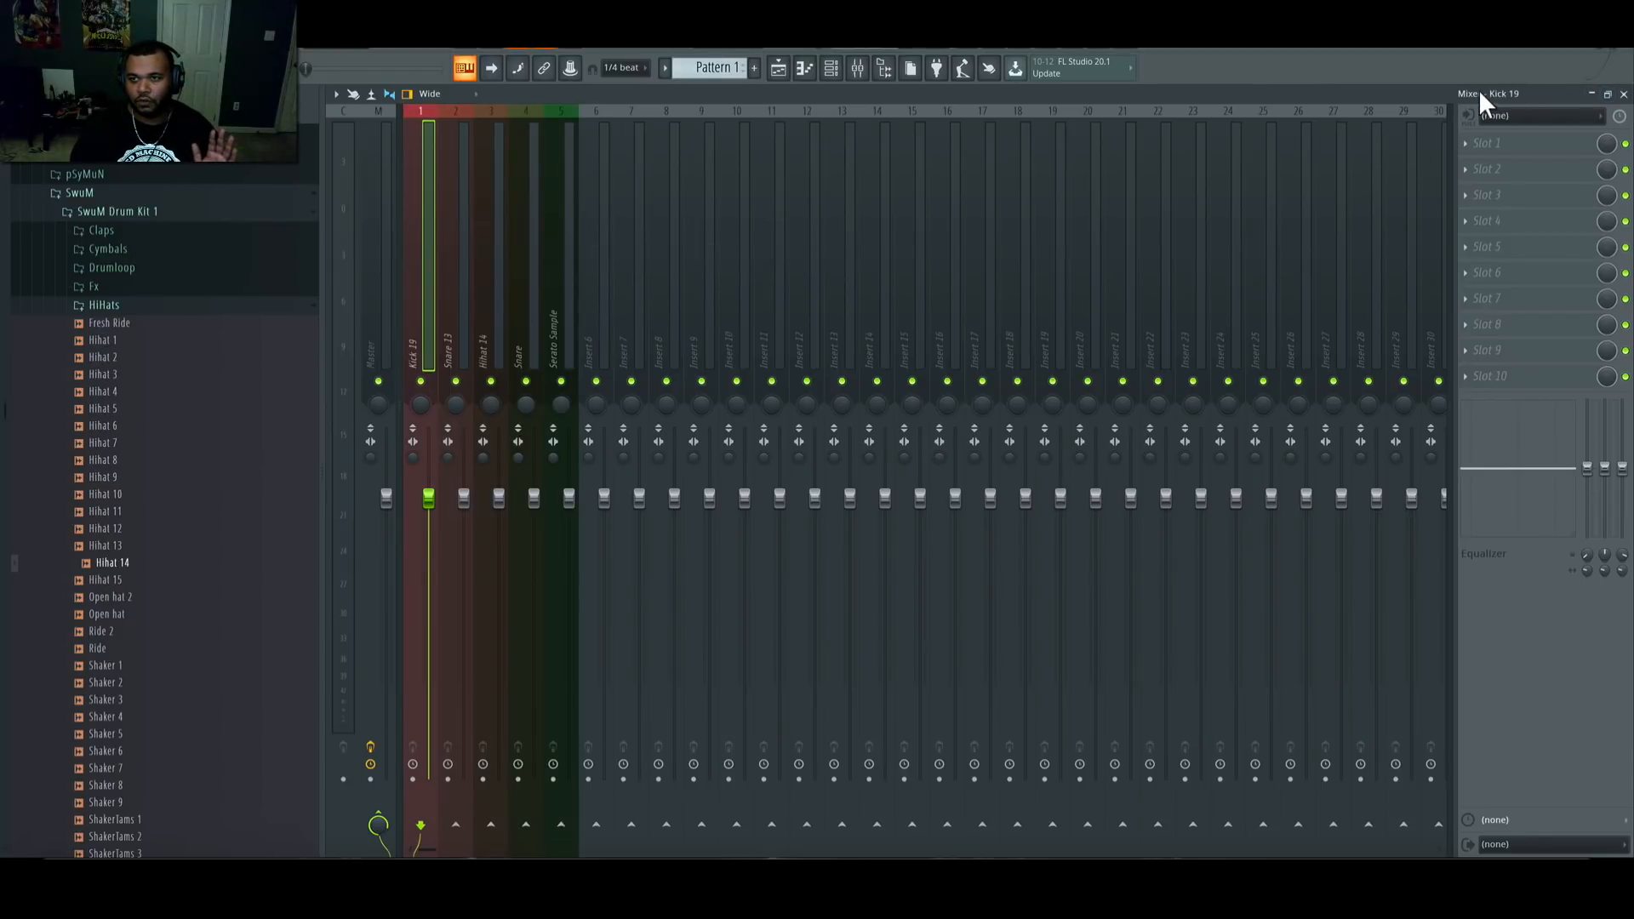
Step: Restore the maximised mixer to a smaller floating window, reposition it and select the Serato Sample insert
double_click(1358, 89)
drag(928, 154, 1042, 232)
click(780, 345)
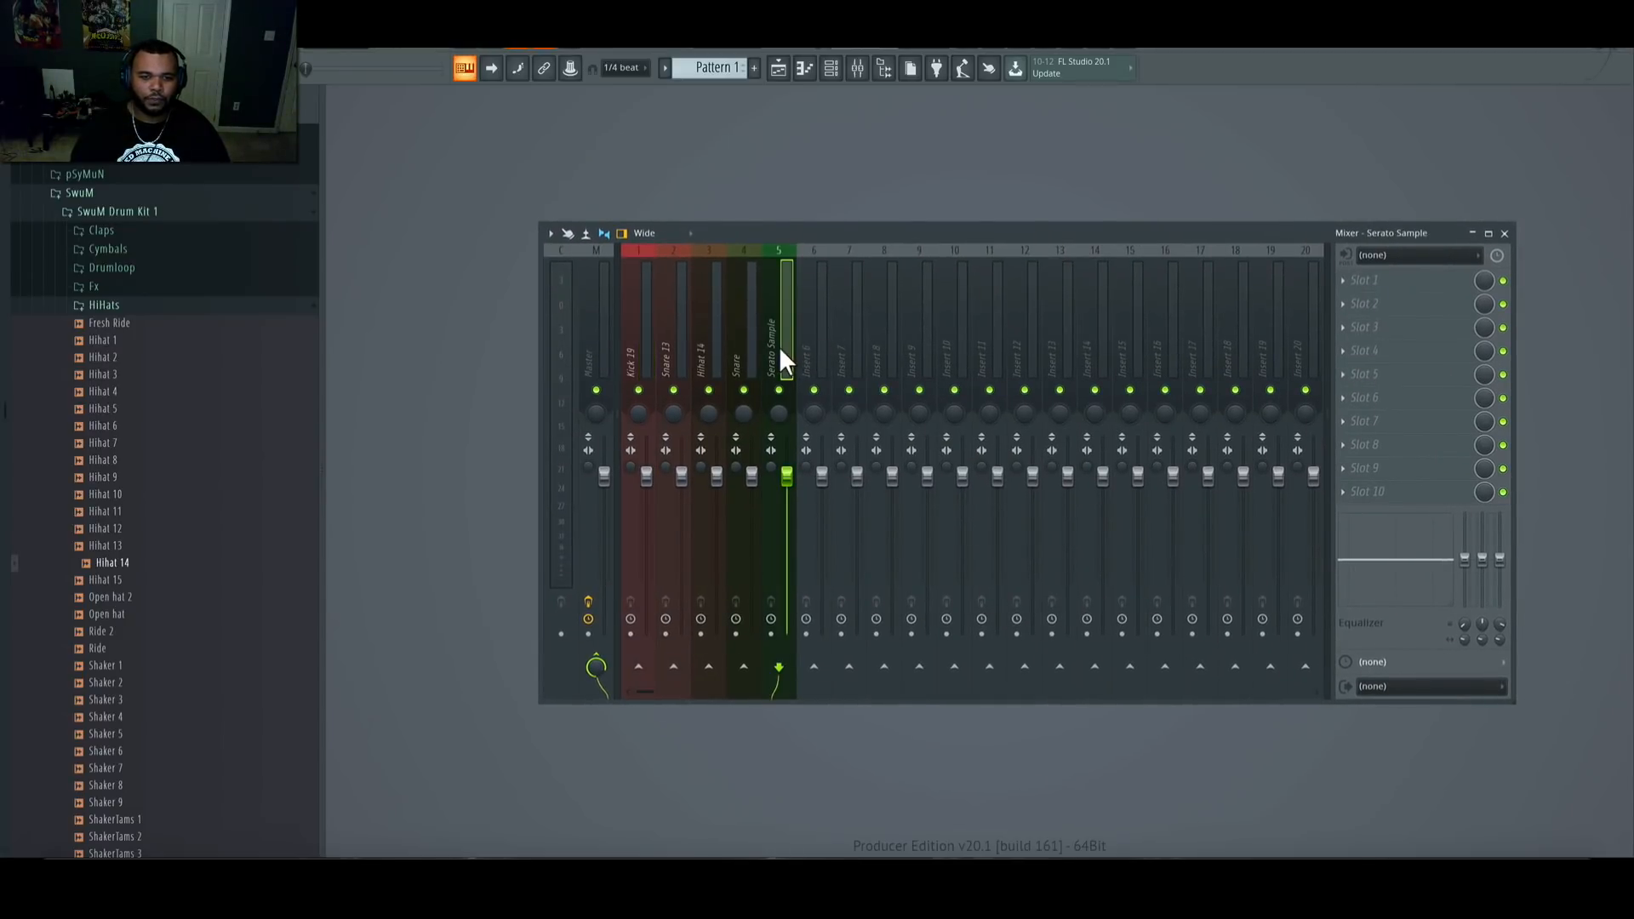
Step: Load Fruity Peak Controller into the first effect slot of the Kick 19 mixer track
click(637, 366)
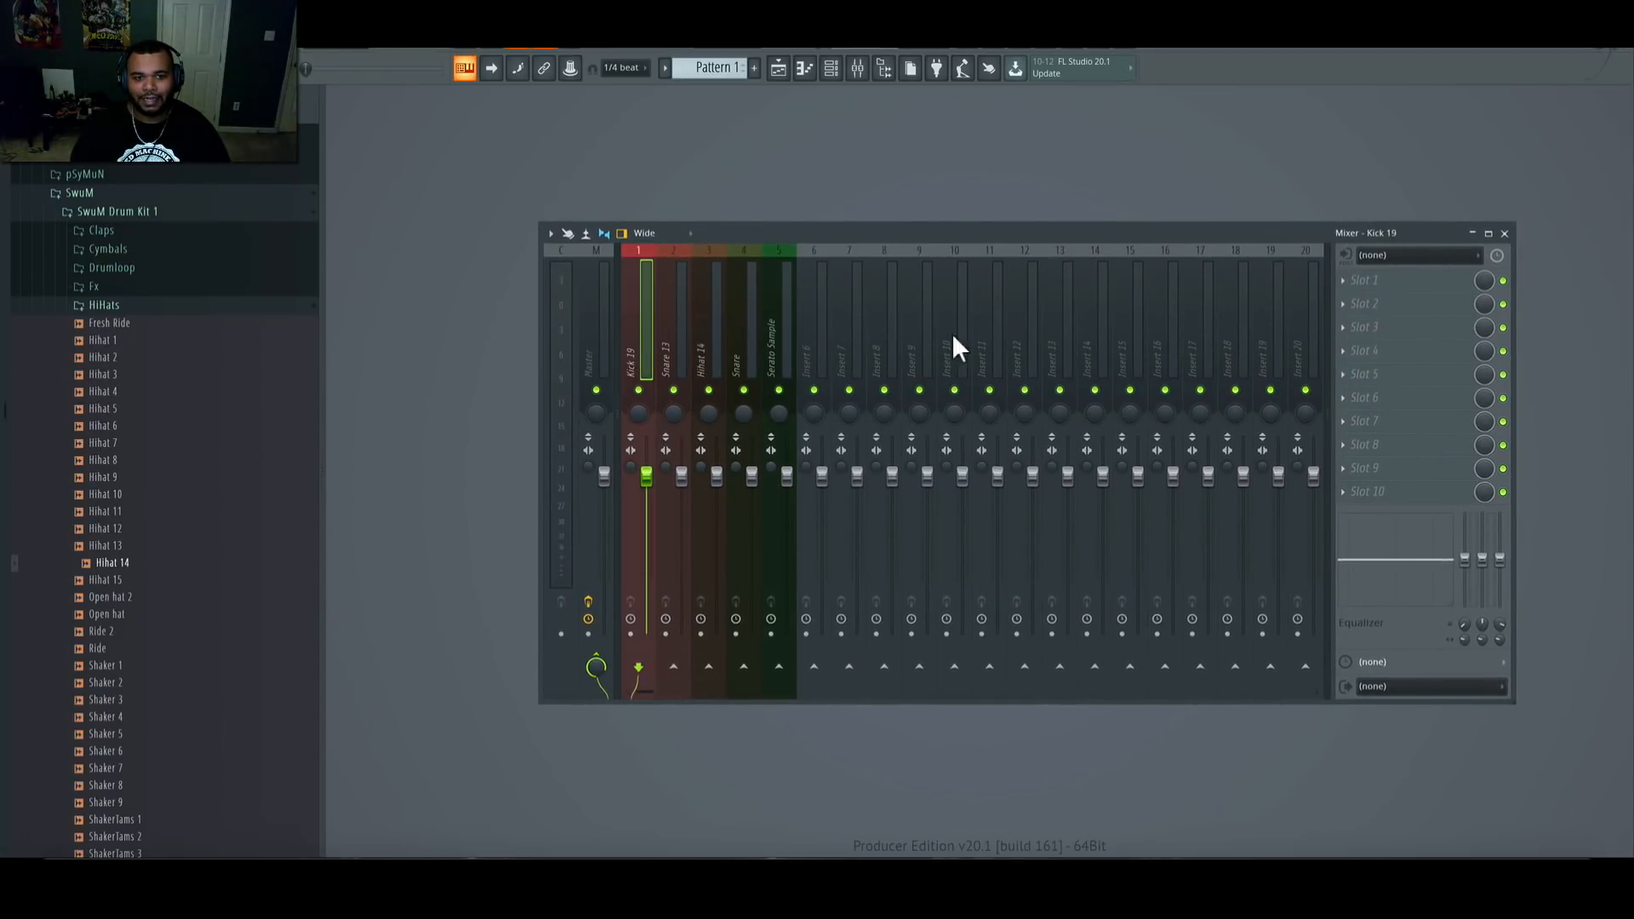
click(1359, 288)
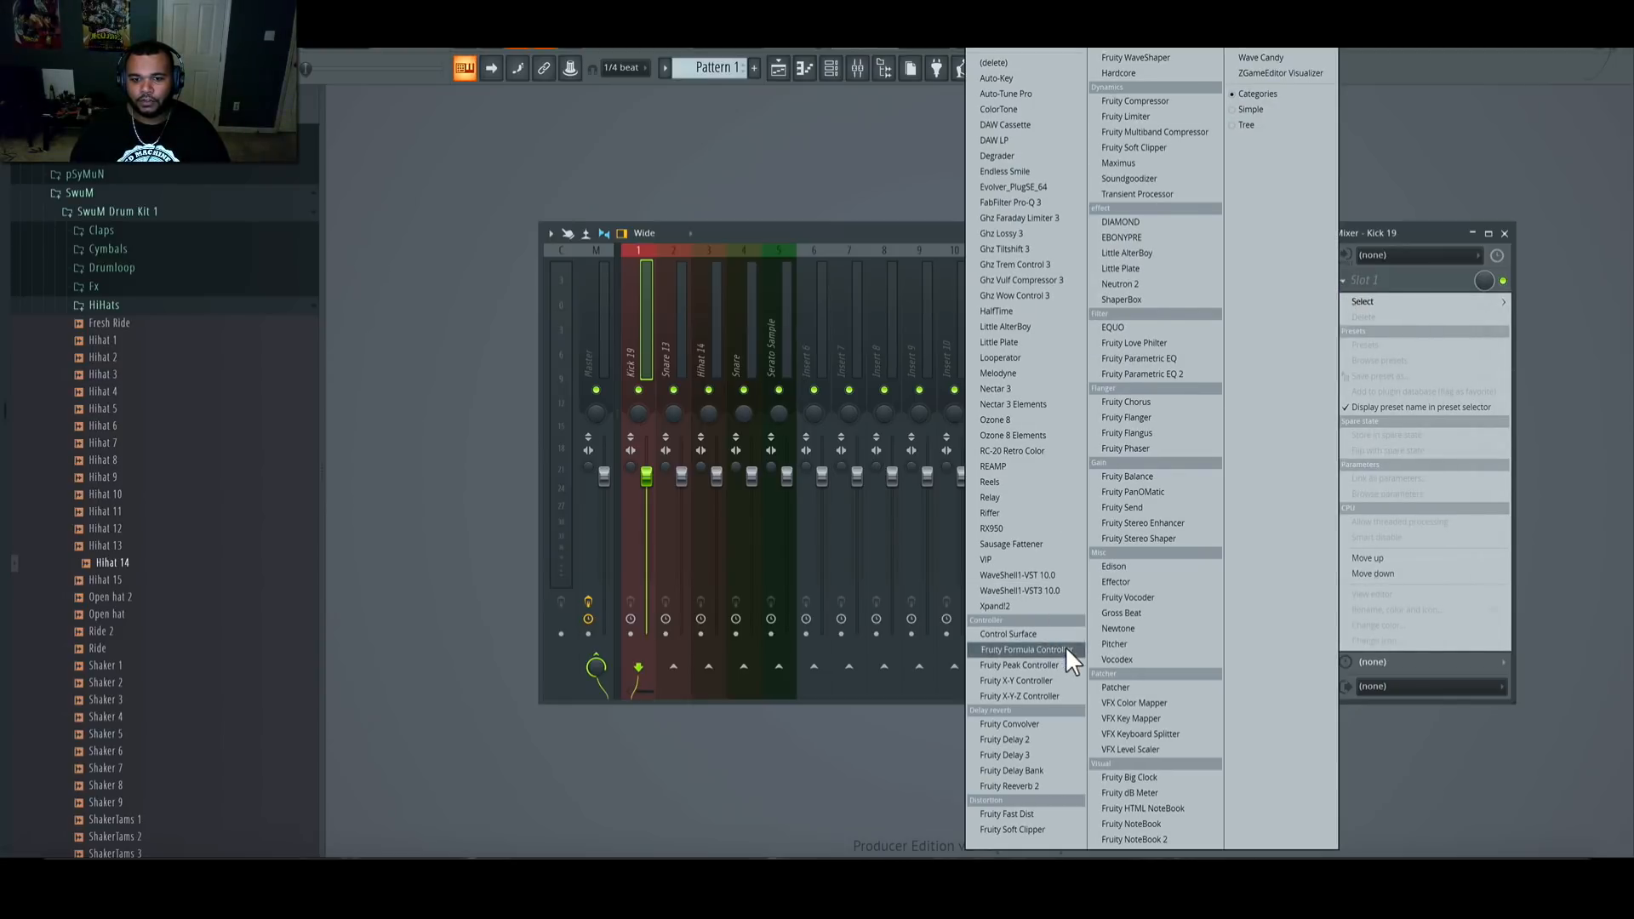
click(1054, 665)
drag(696, 207, 1081, 253)
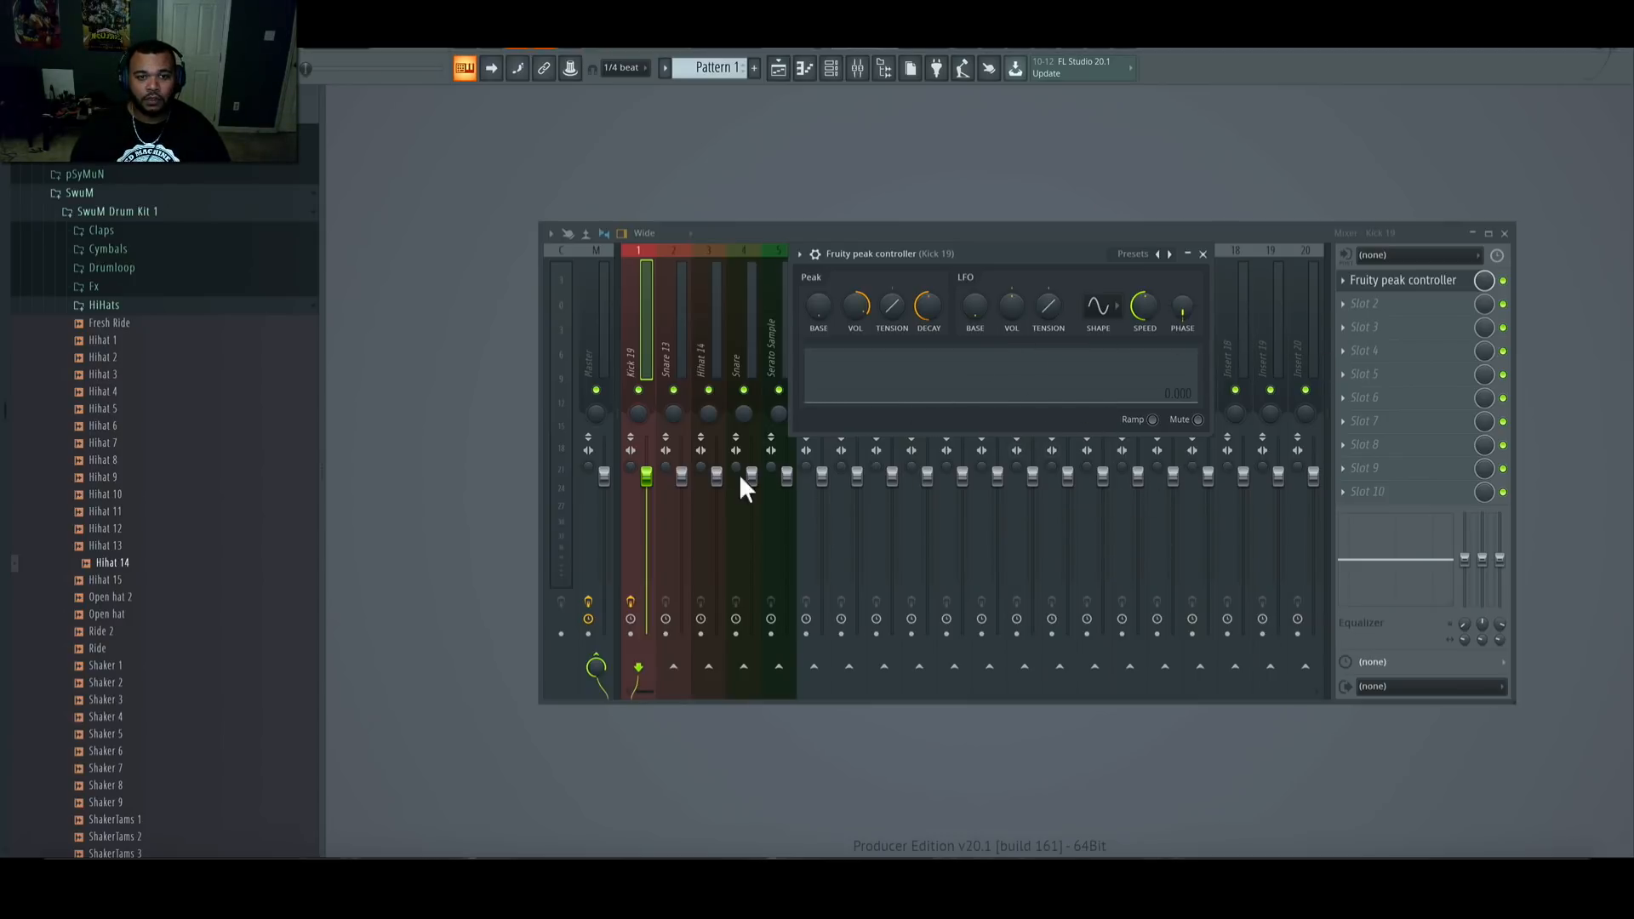
Step: Link the Serato Sample track's volume fader to the internal controller Peak ctrl - Peak with the inverted mapping formula 1-Input
click(792, 486)
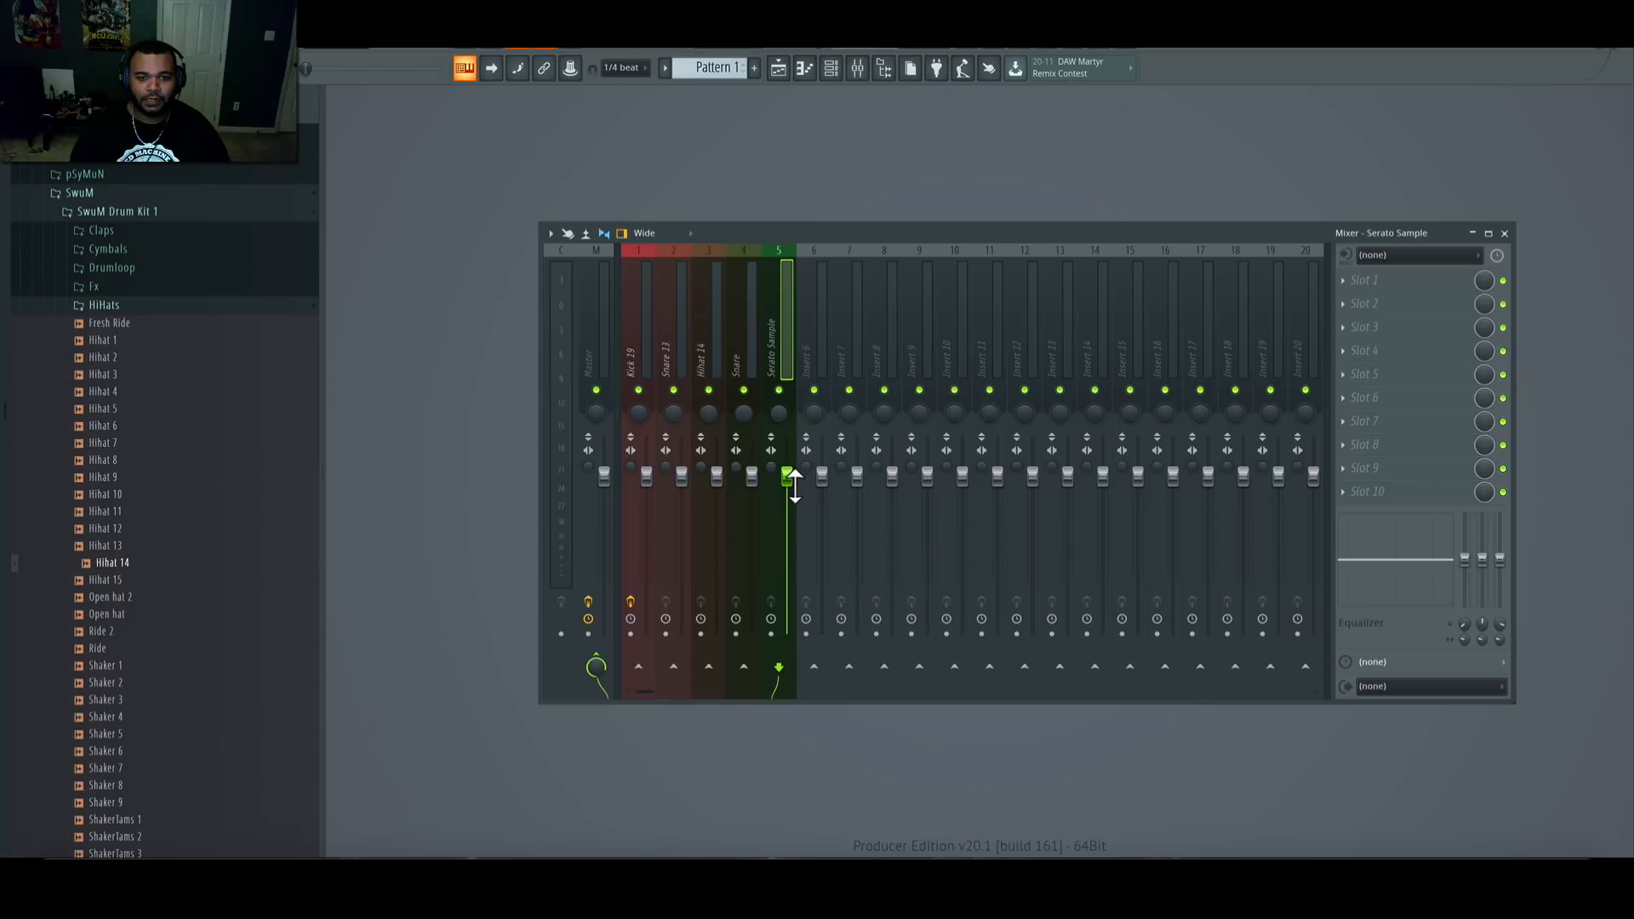
right_click(790, 485)
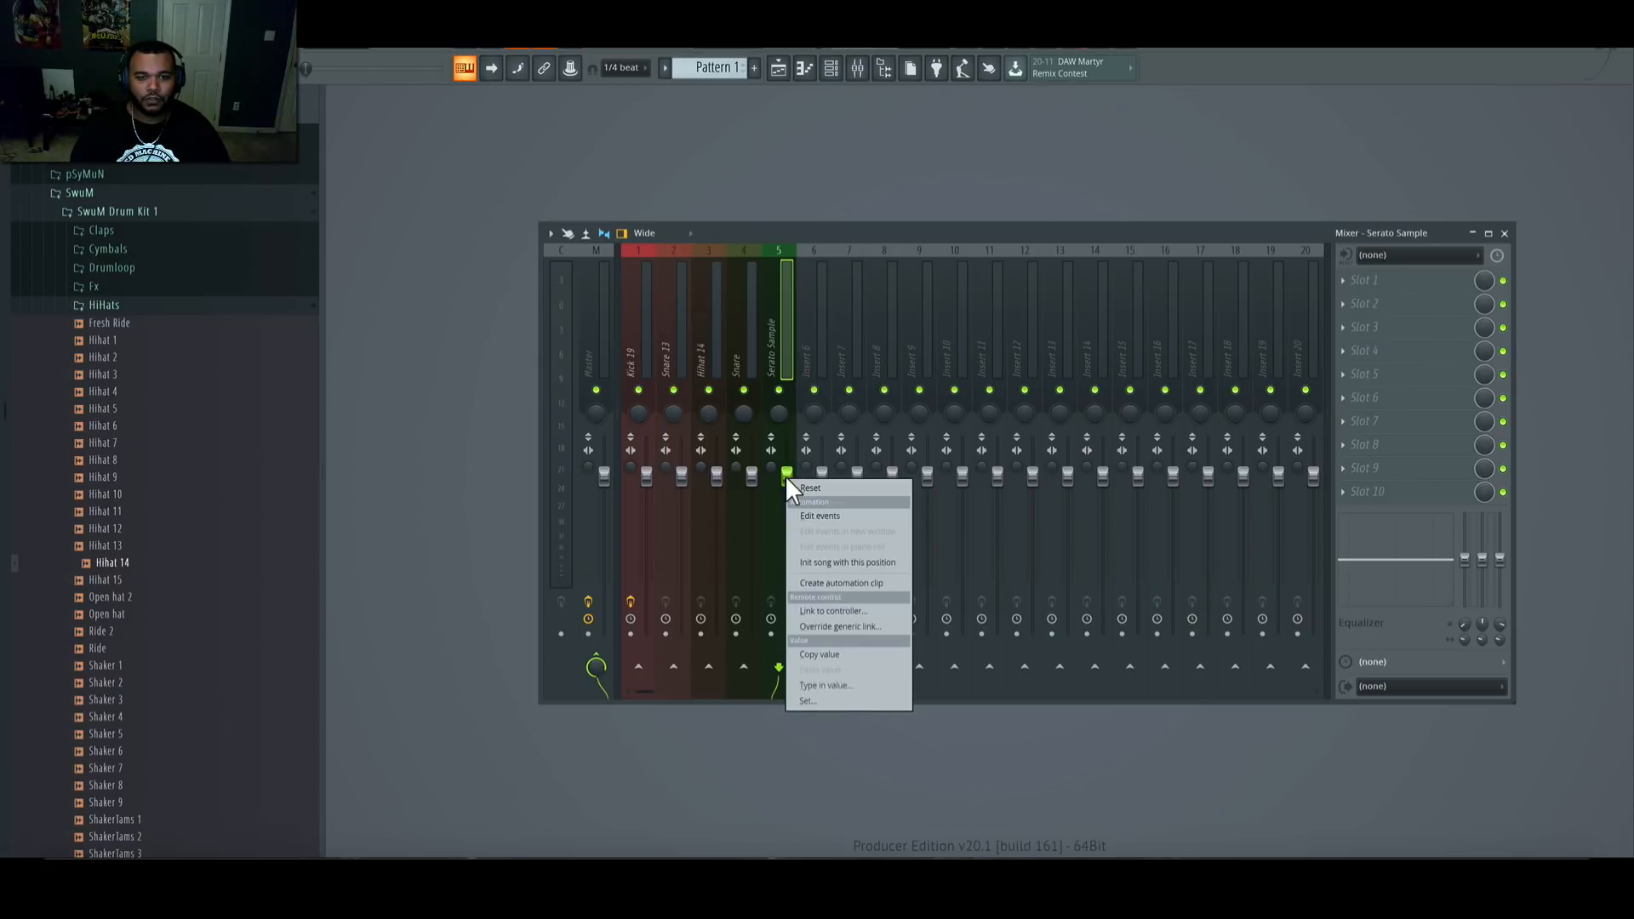
click(855, 606)
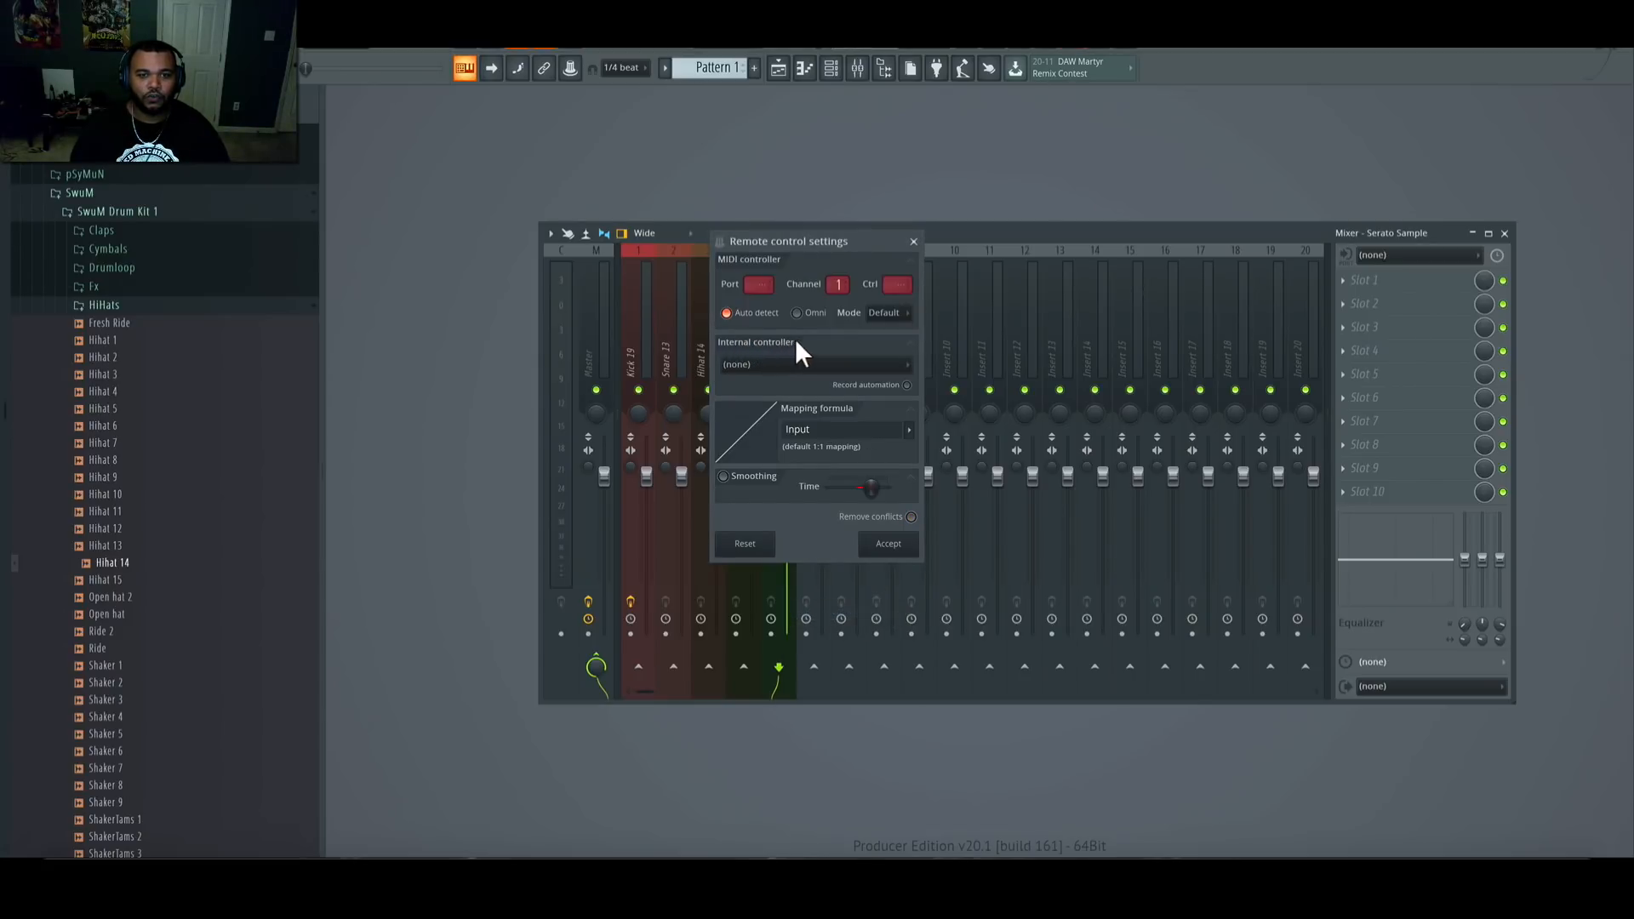
click(793, 365)
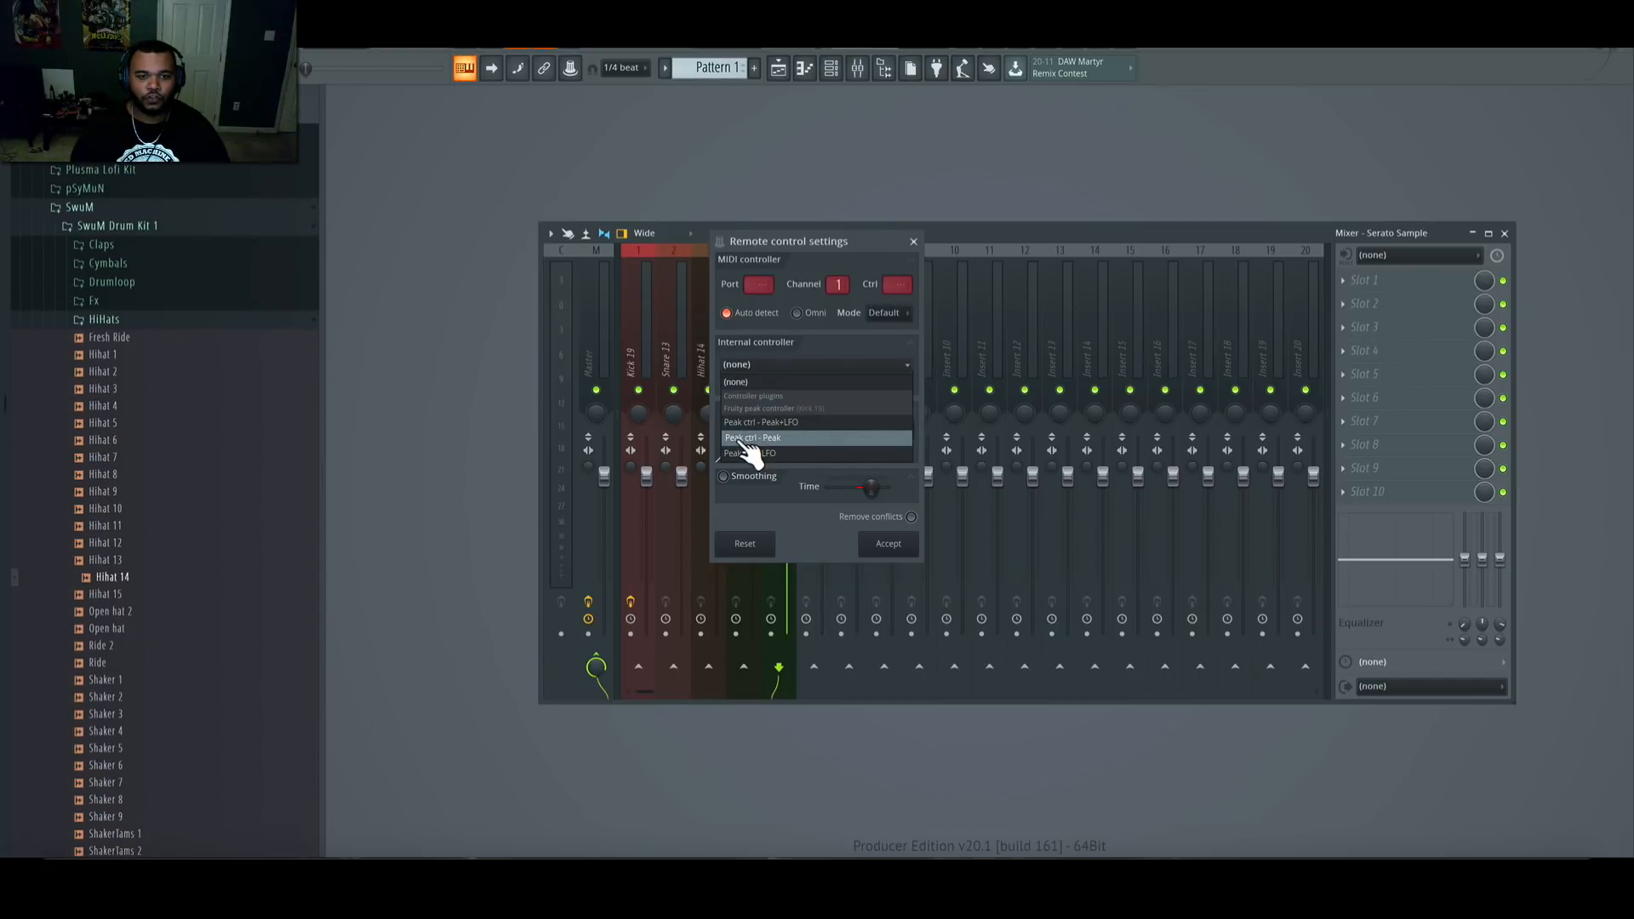
click(796, 439)
click(907, 433)
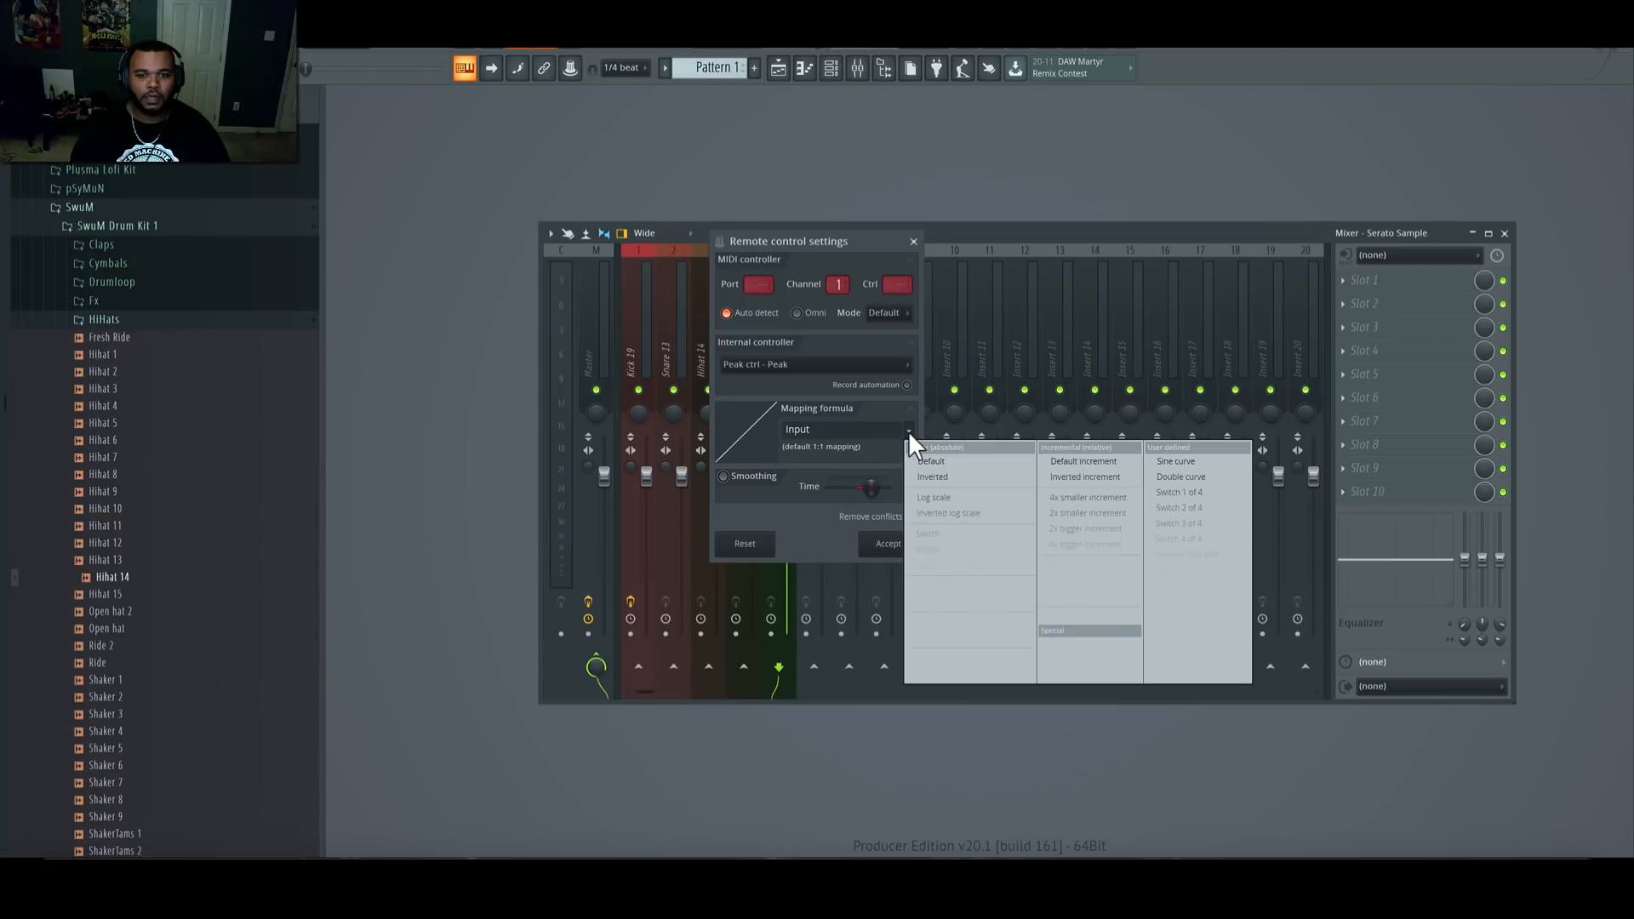
click(938, 470)
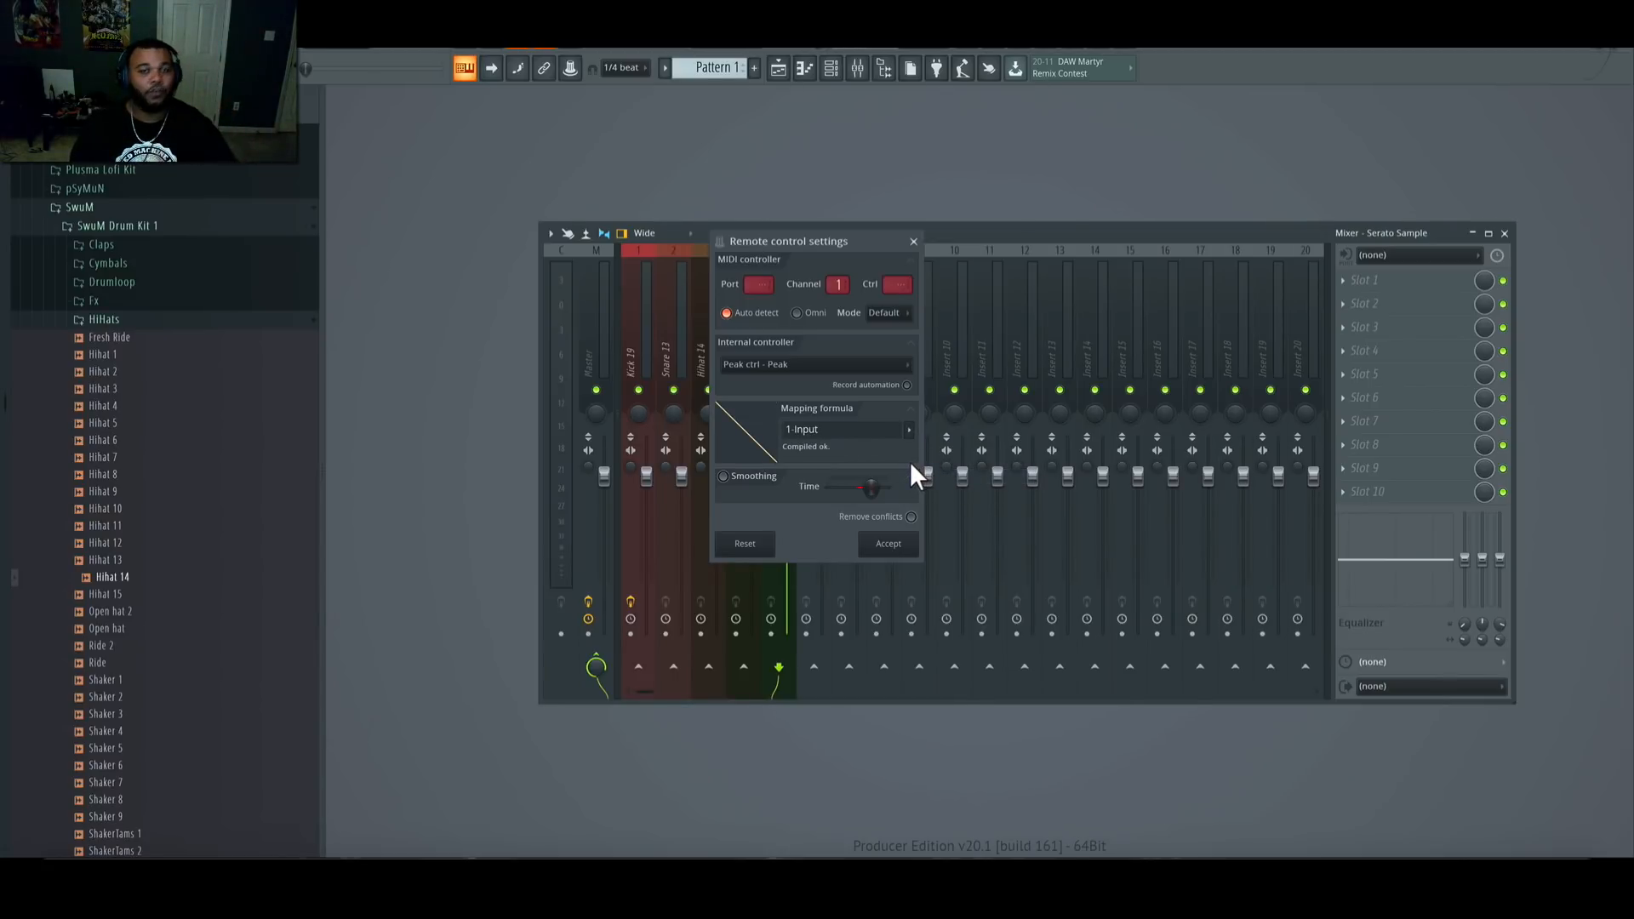
click(892, 546)
Step: Raise the Peak Base and fine-tune the Peak Volume in Kick 19's peak controller during playback, and close the plugin
click(644, 473)
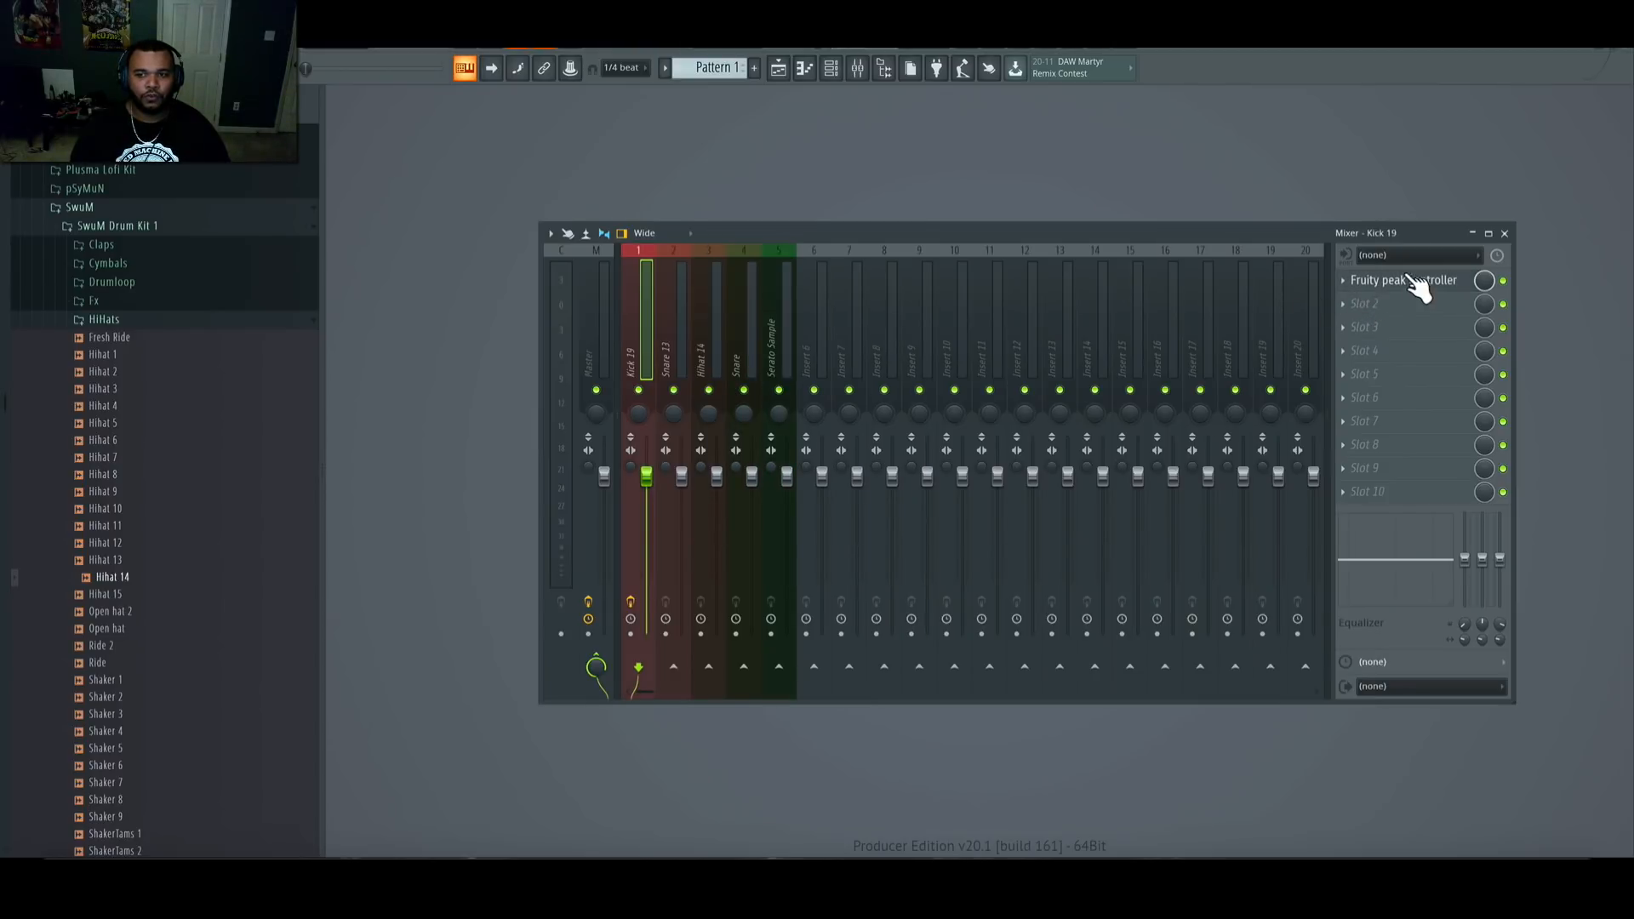
click(1412, 280)
drag(1080, 213, 1273, 158)
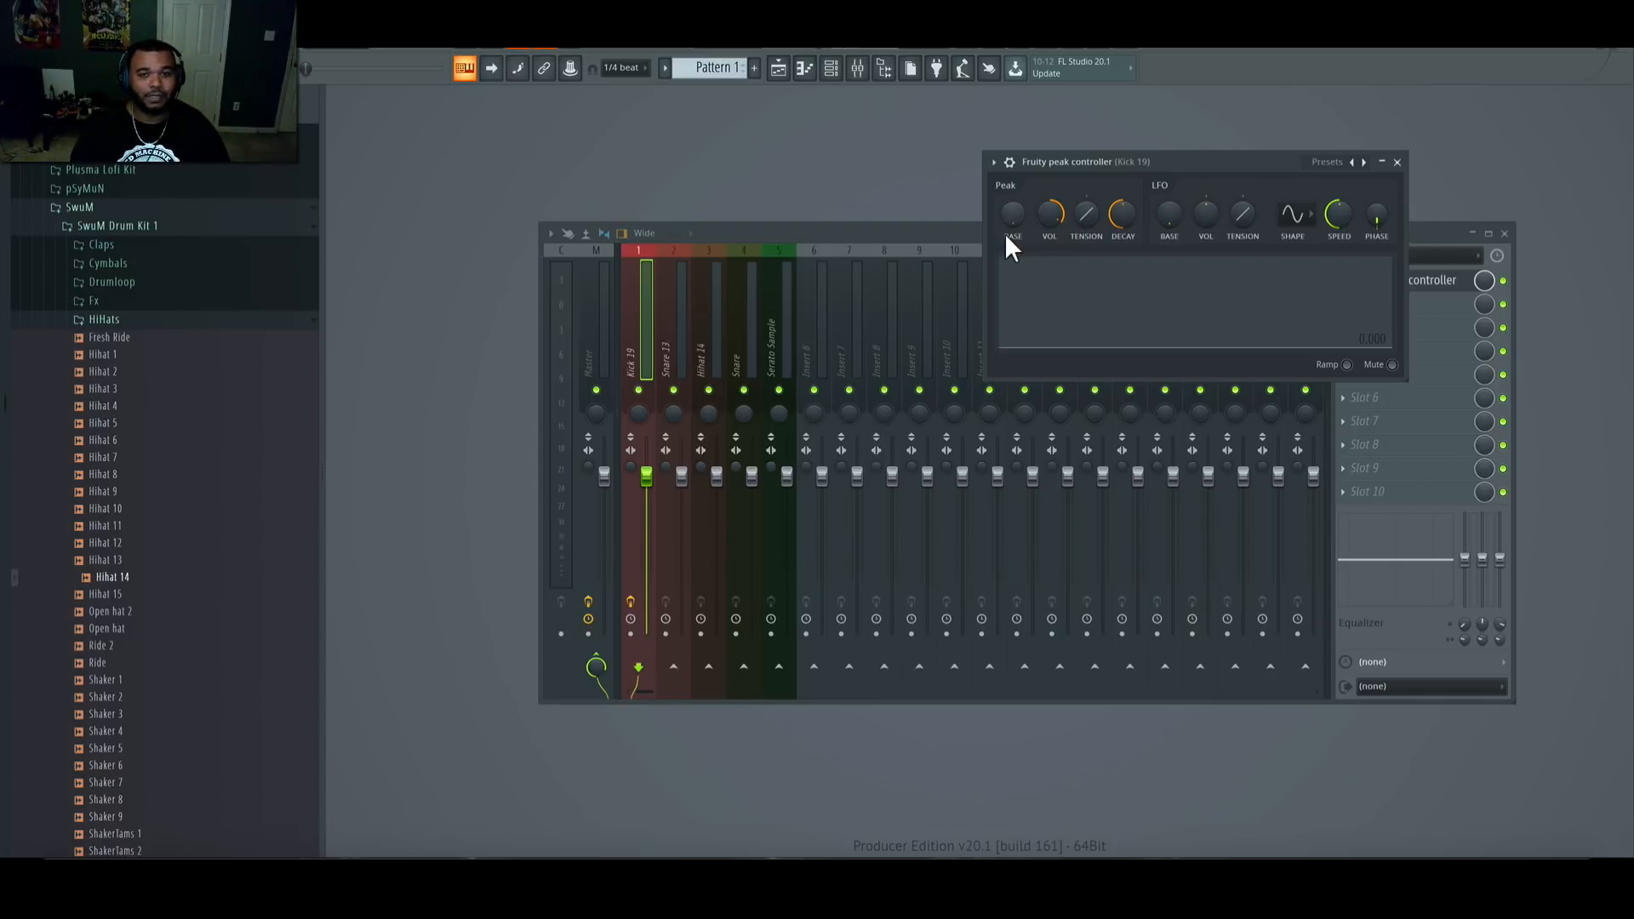
key(space)
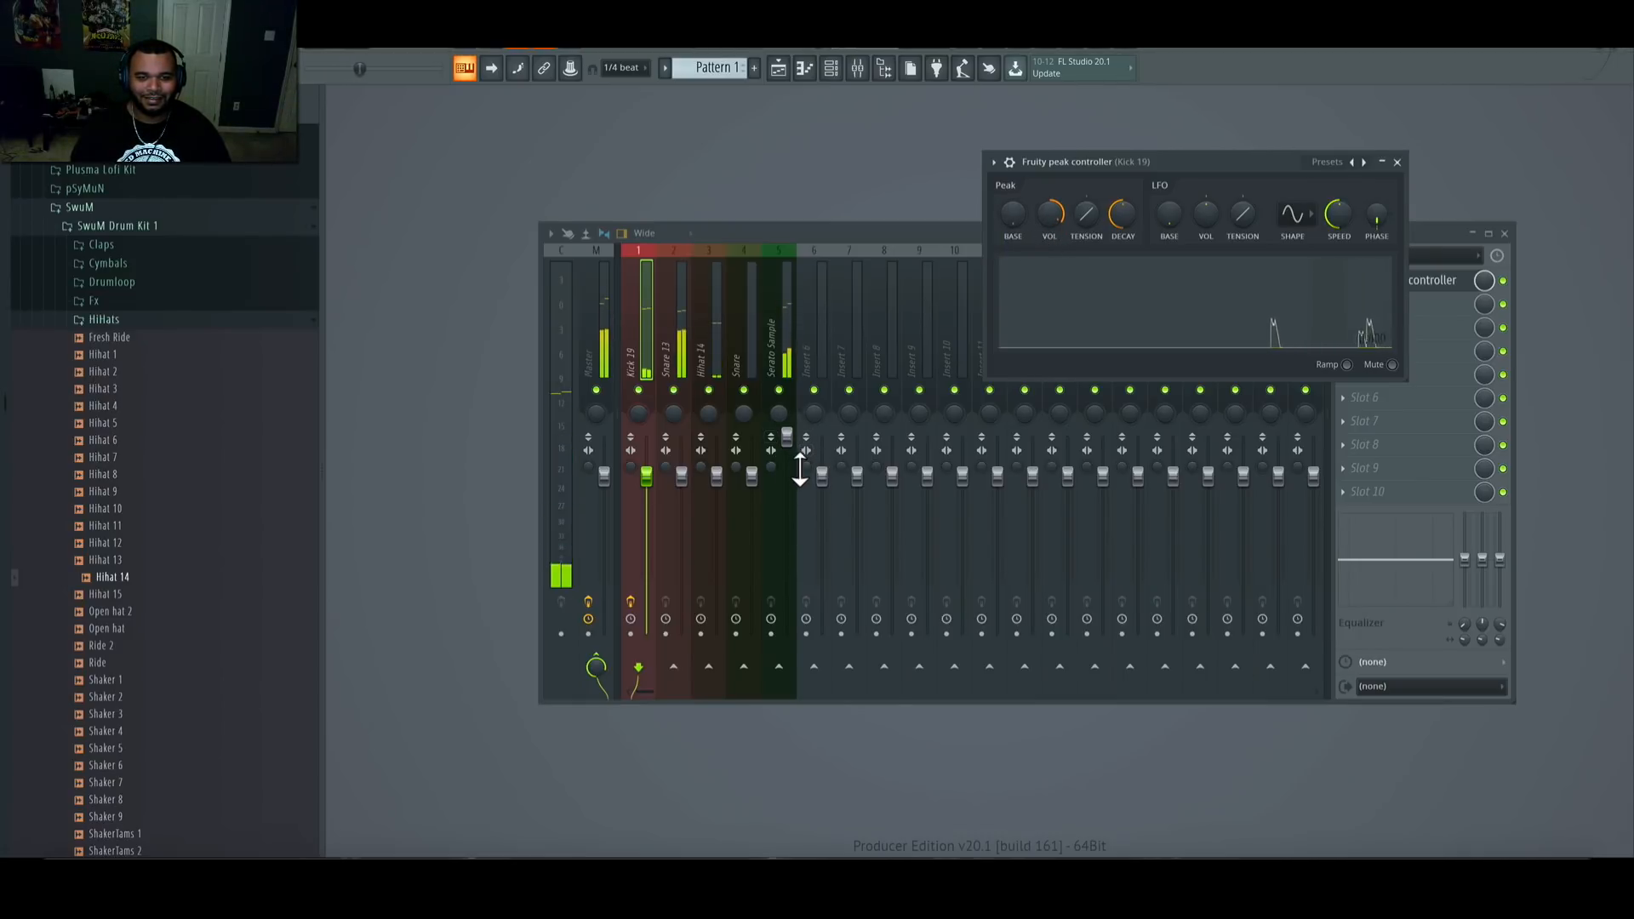
drag(1012, 217, 1012, 191)
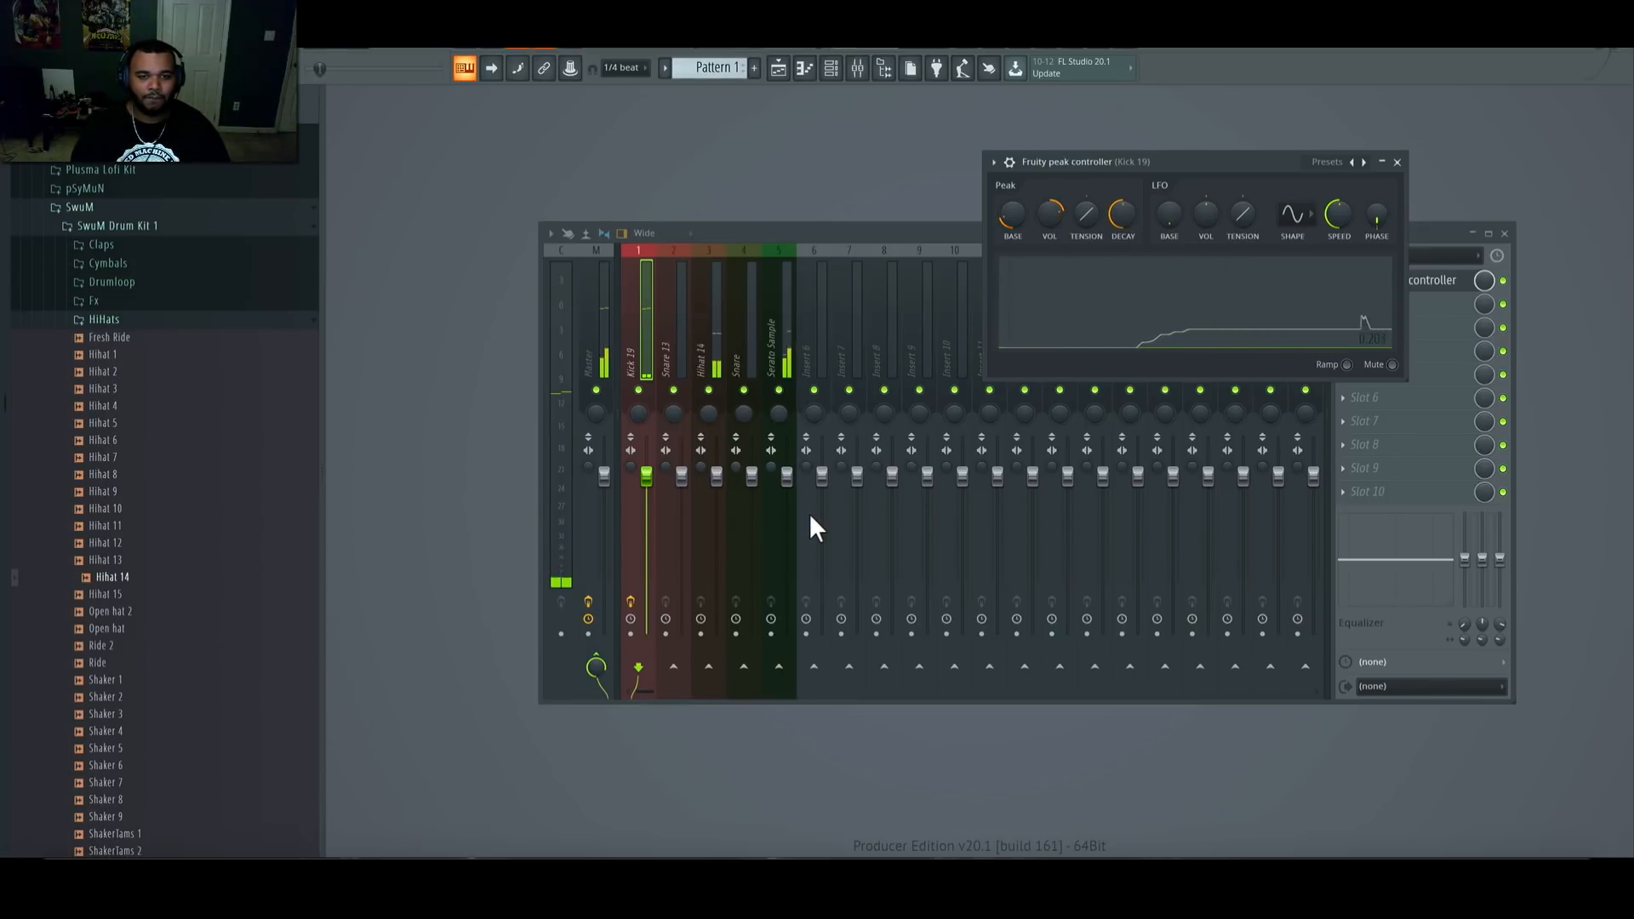
drag(1046, 216, 1044, 209)
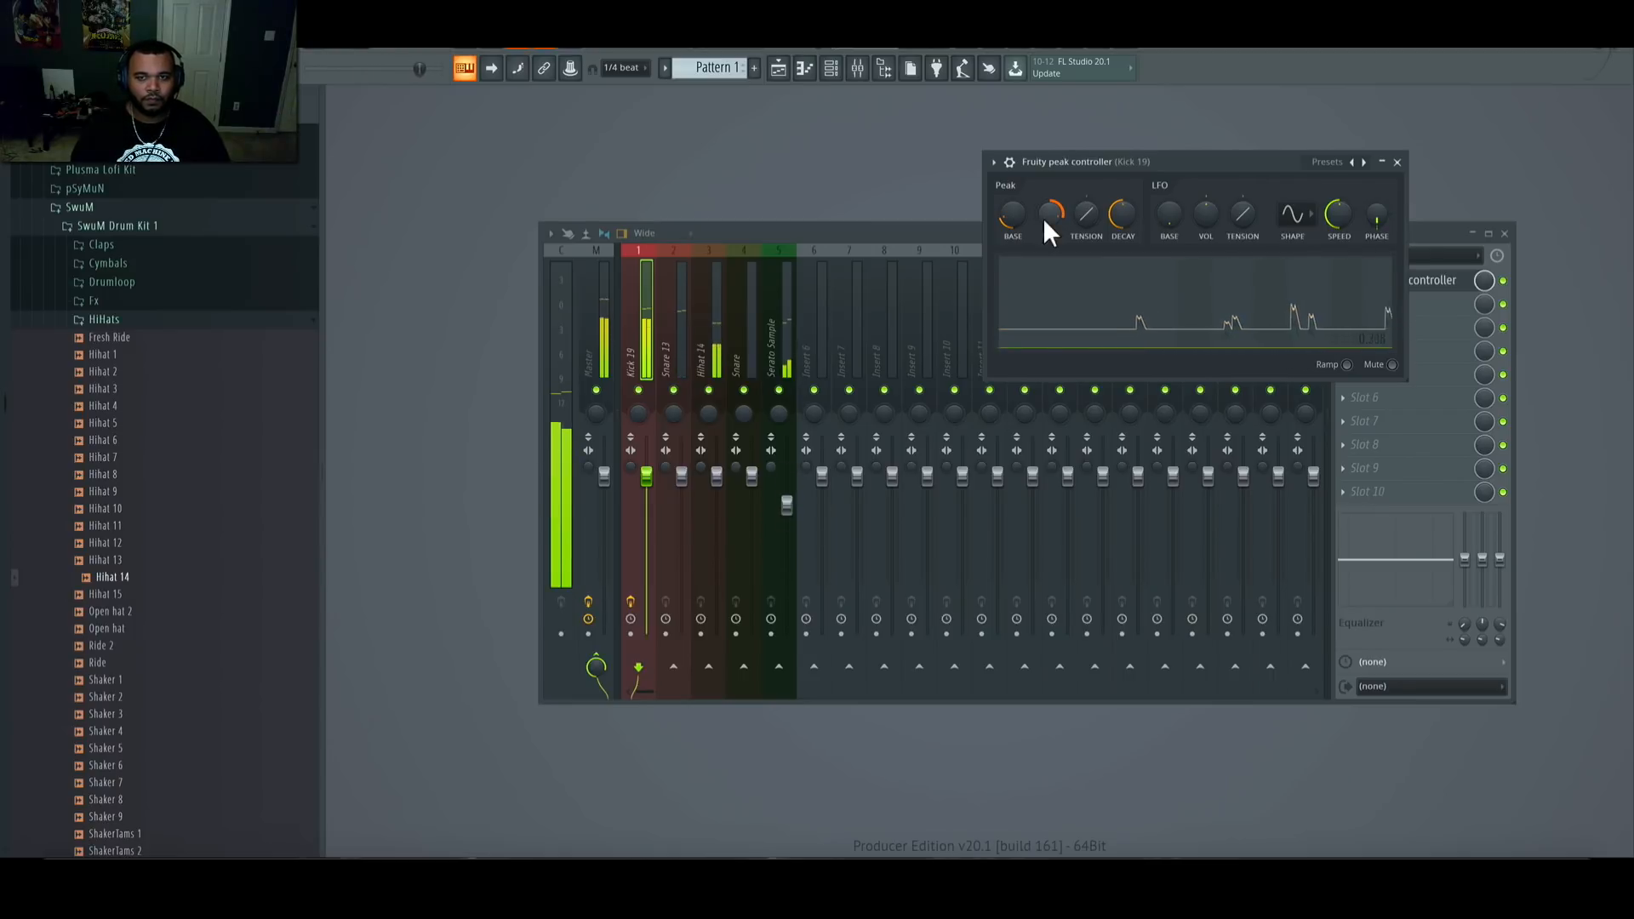
click(1397, 162)
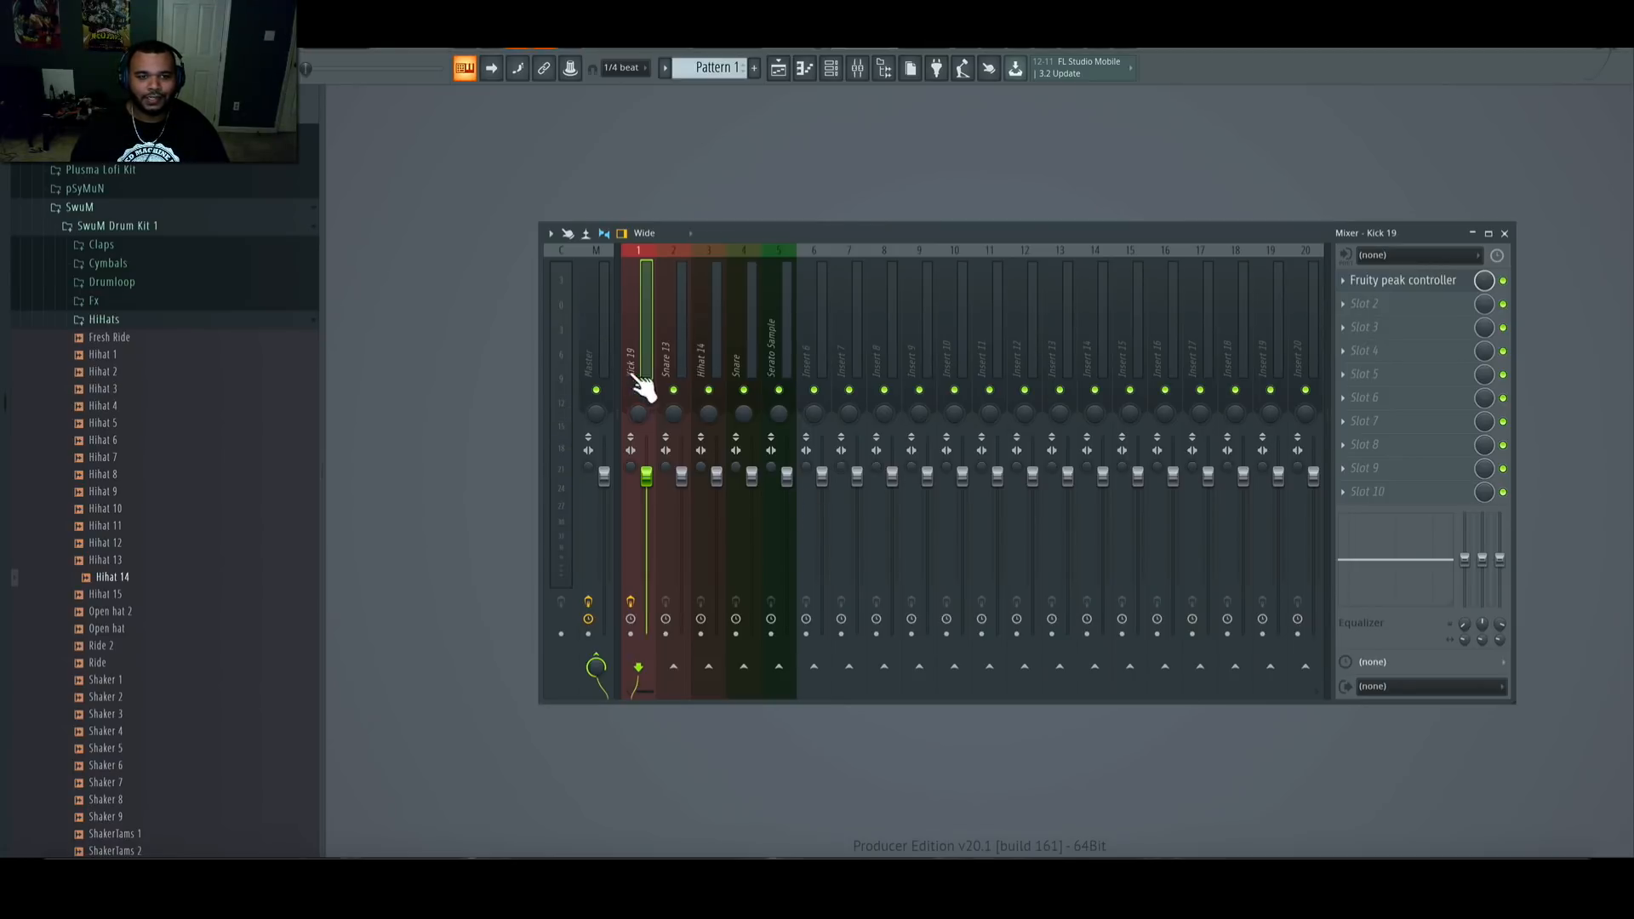
Step: Route the Serato Sample track to mixer track 6, and name that track BASS with a purple colour
click(784, 336)
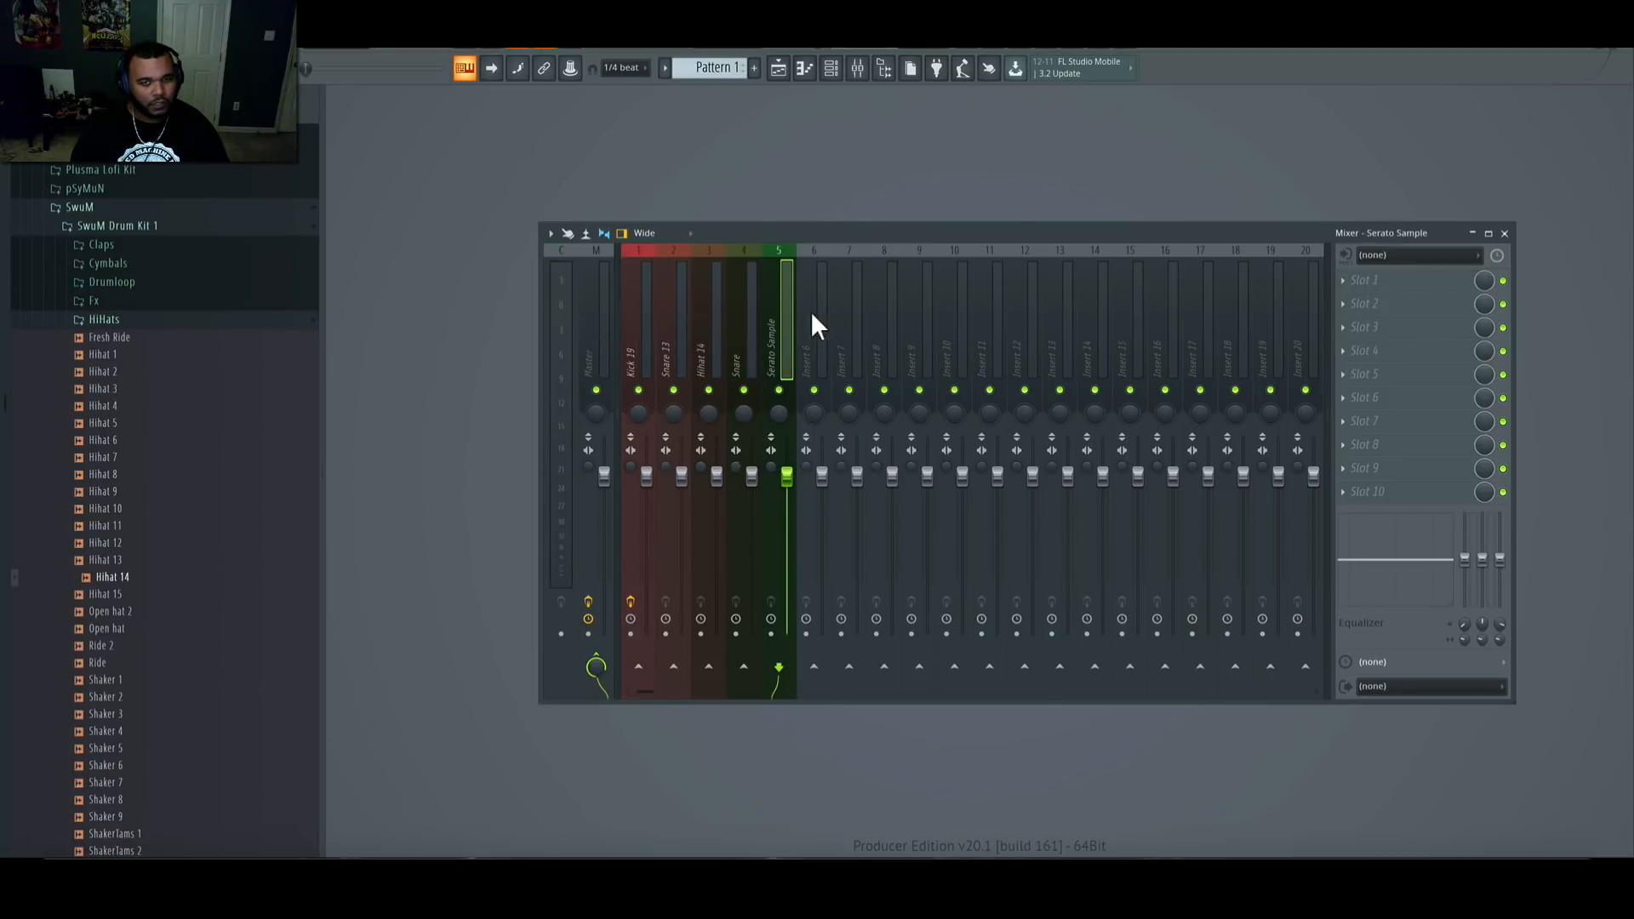
click(814, 668)
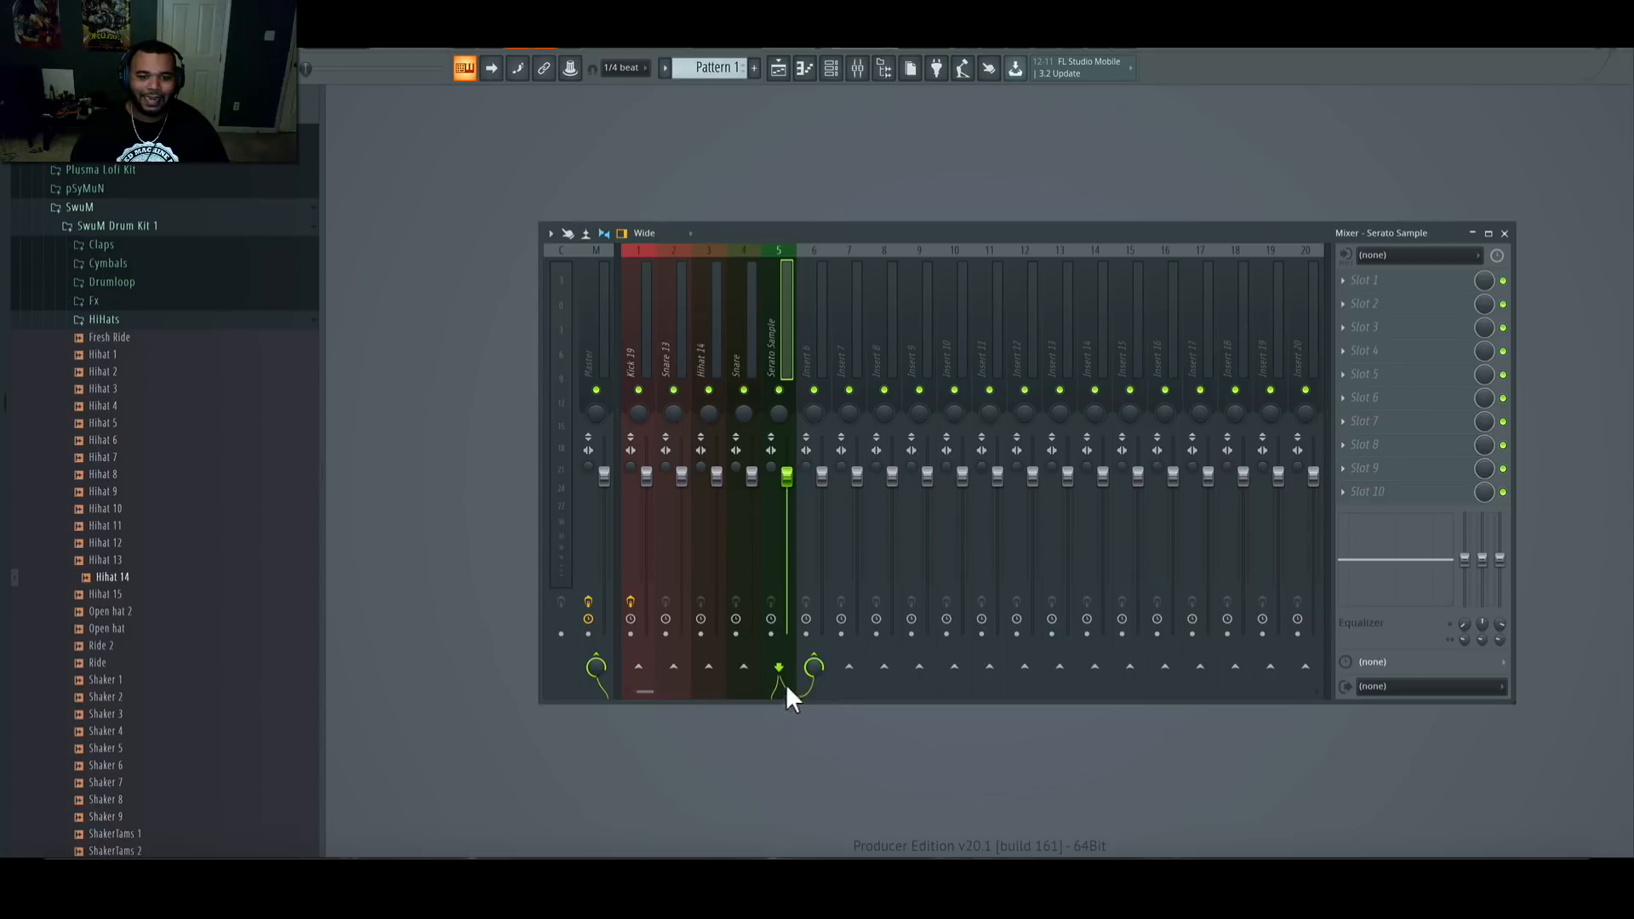
right_click(830, 245)
click(899, 264)
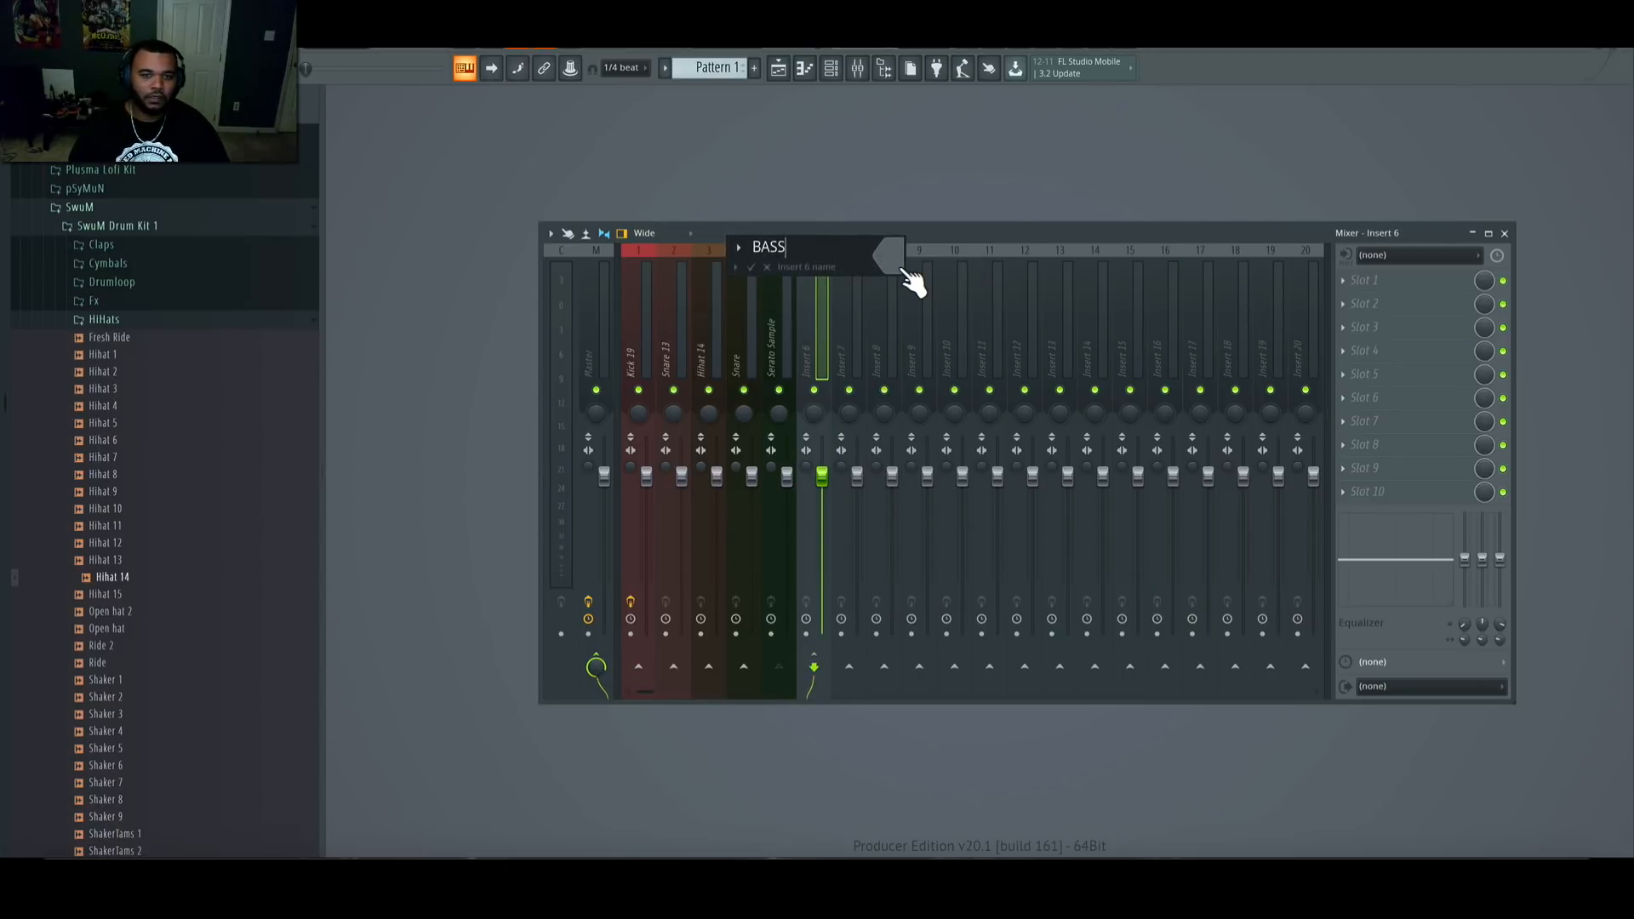
click(900, 265)
click(921, 309)
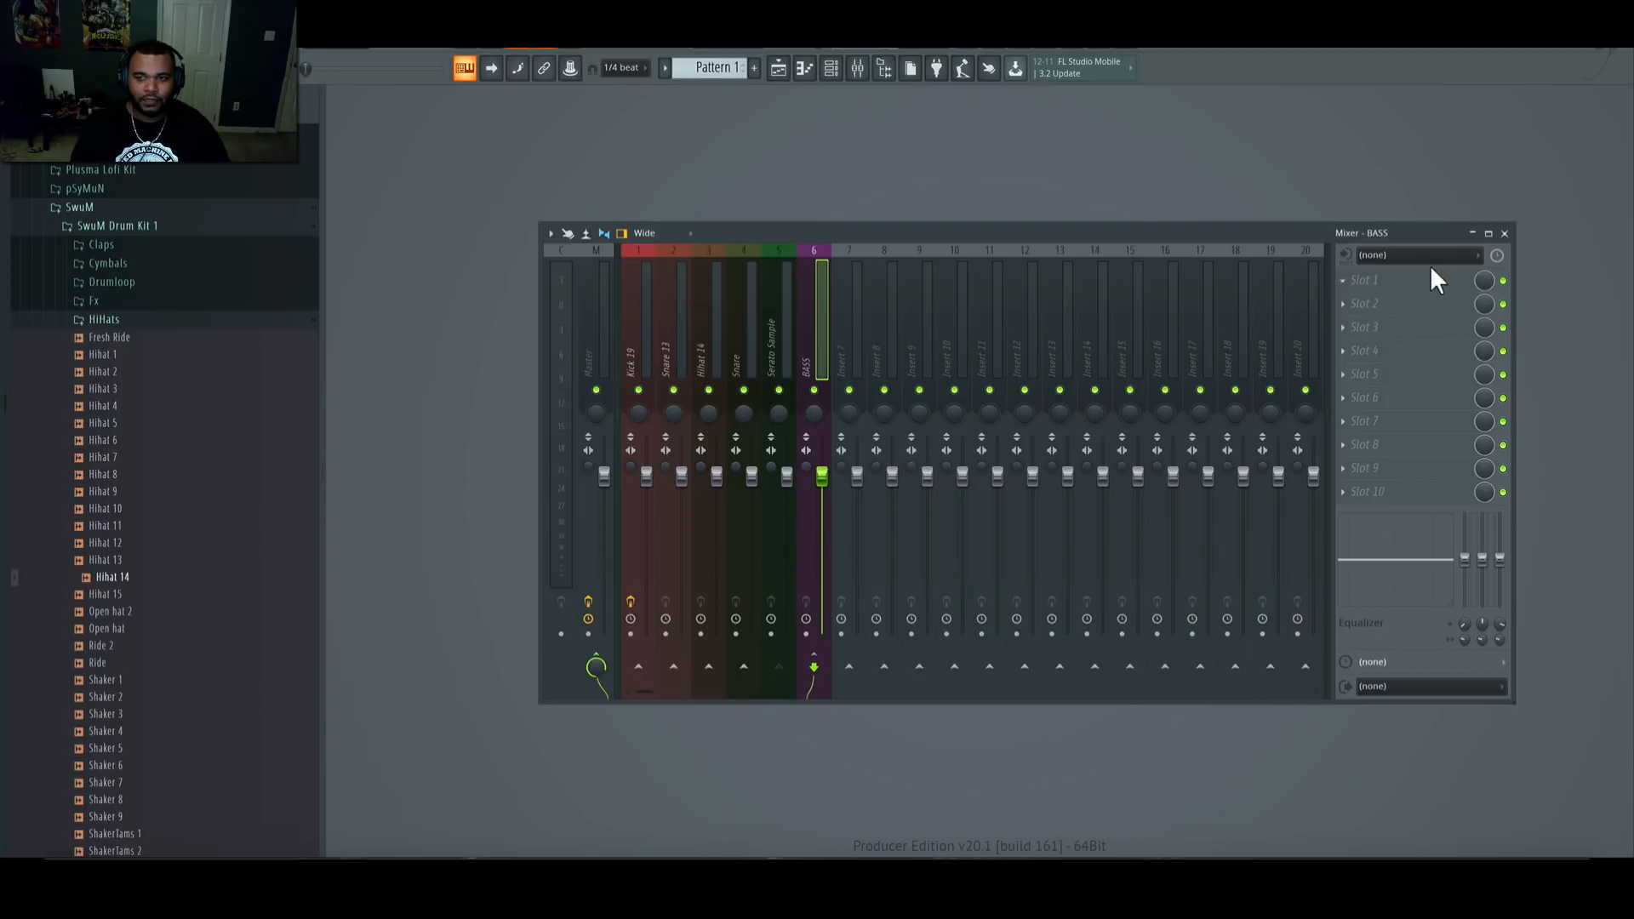
Step: Load Fruity Parametric EQ 2 on the BASS track and shape its last band into a steep low-pass between the bass and low mids
click(1353, 280)
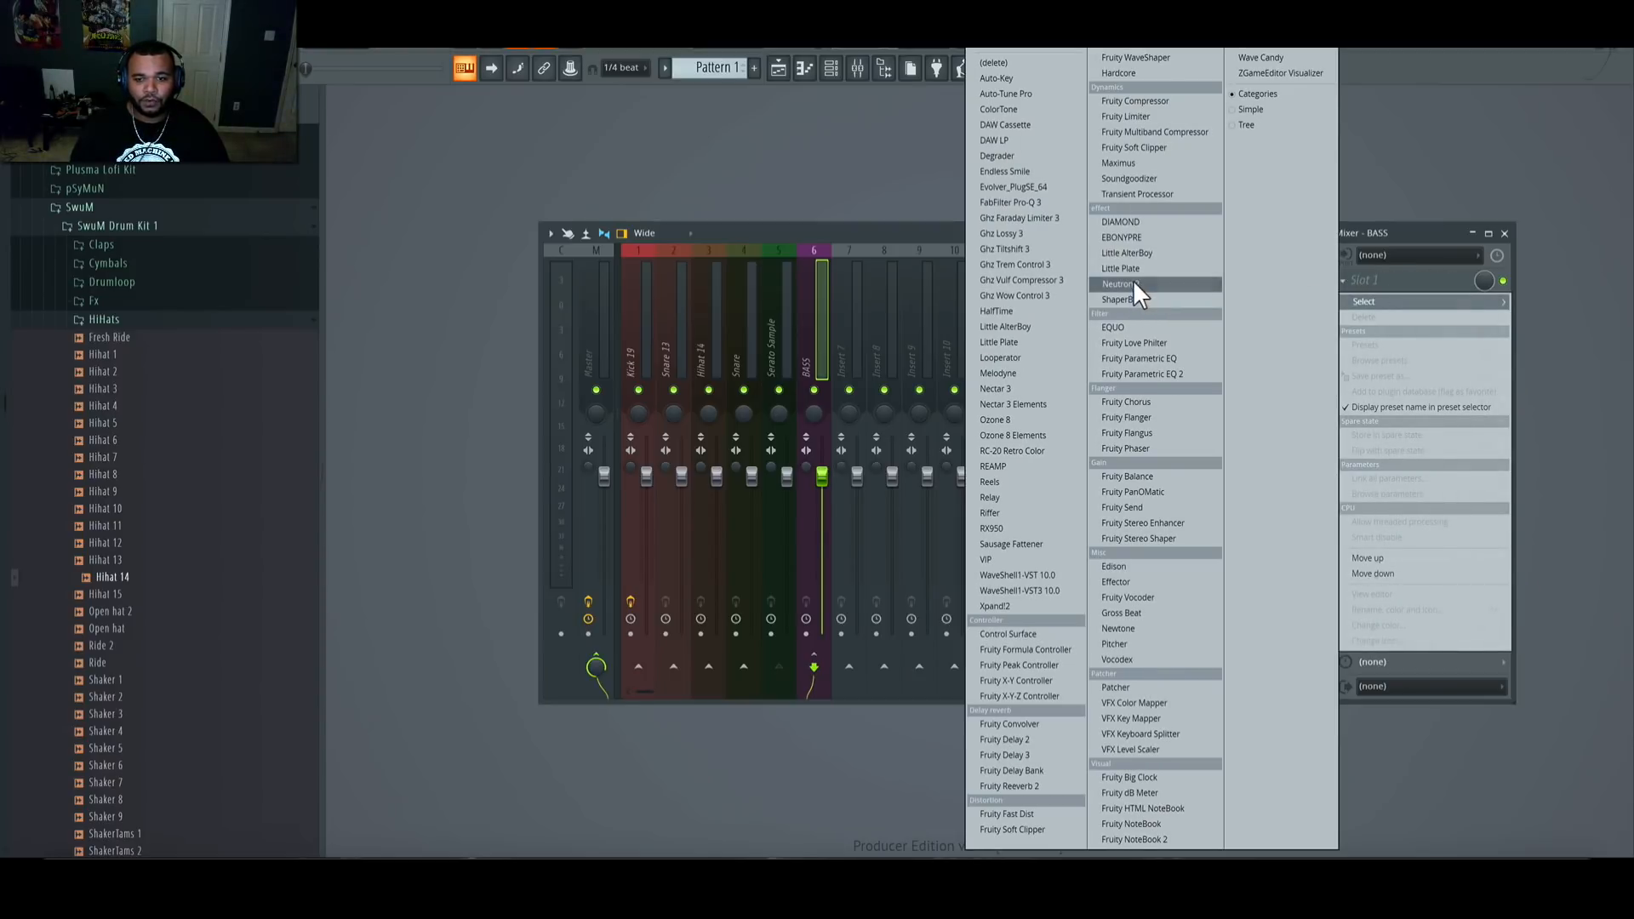
click(1177, 380)
drag(740, 382, 739, 451)
drag(934, 492, 933, 543)
drag(743, 454, 589, 450)
Step: Audition the pattern, lower the EQ's low-pass cutoff slightly, close the equaliser and stop playback
key(space)
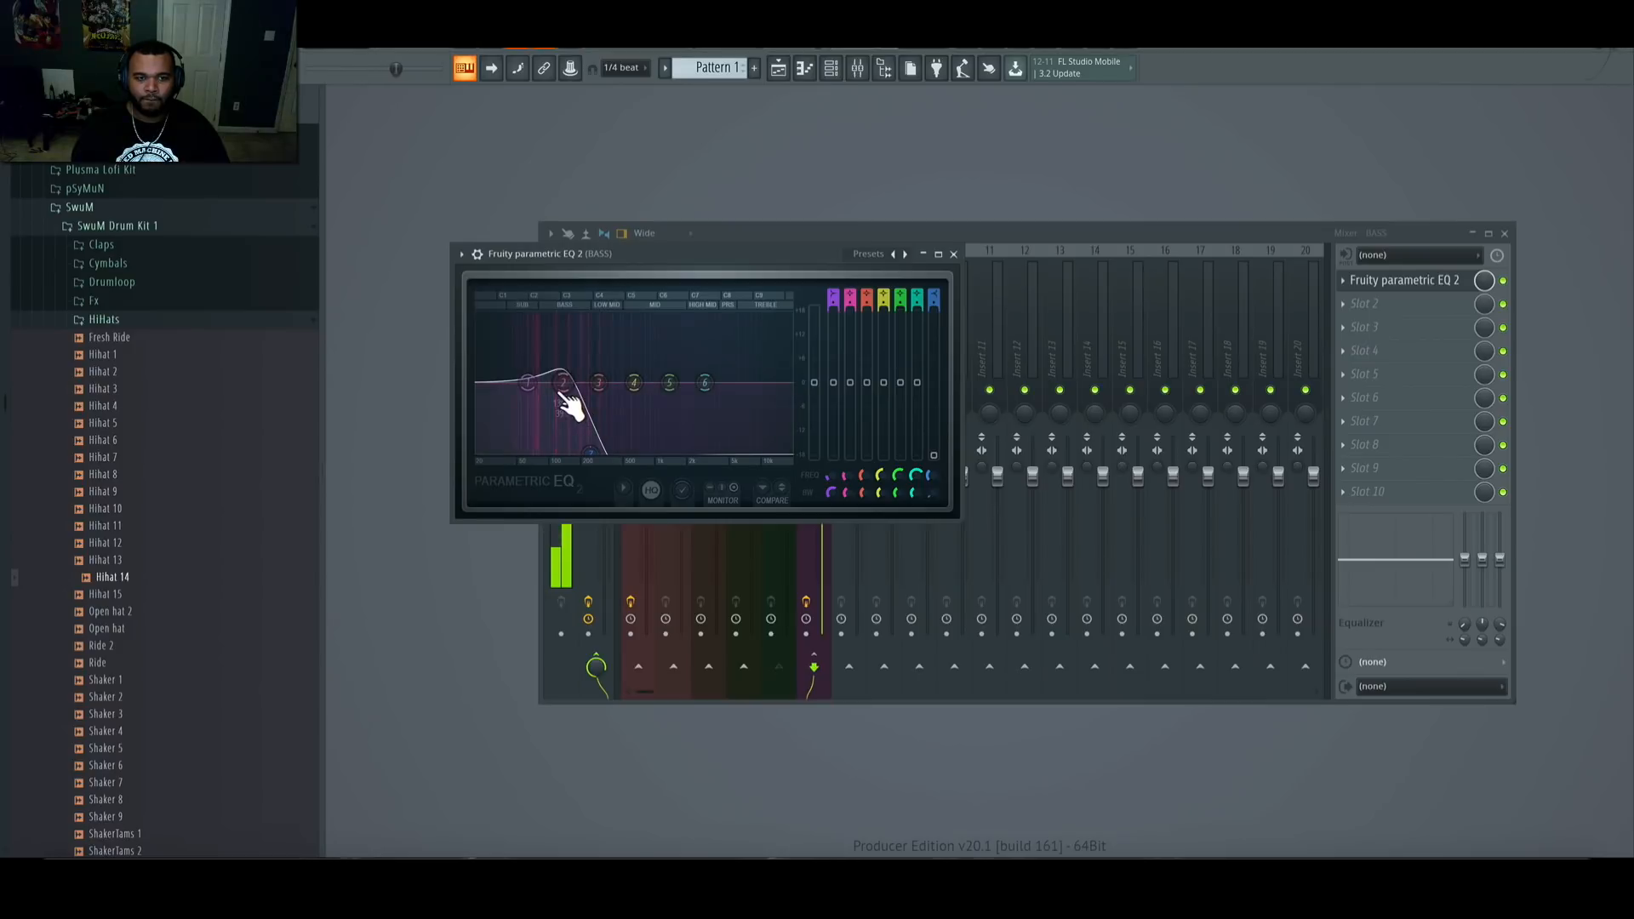
key(space)
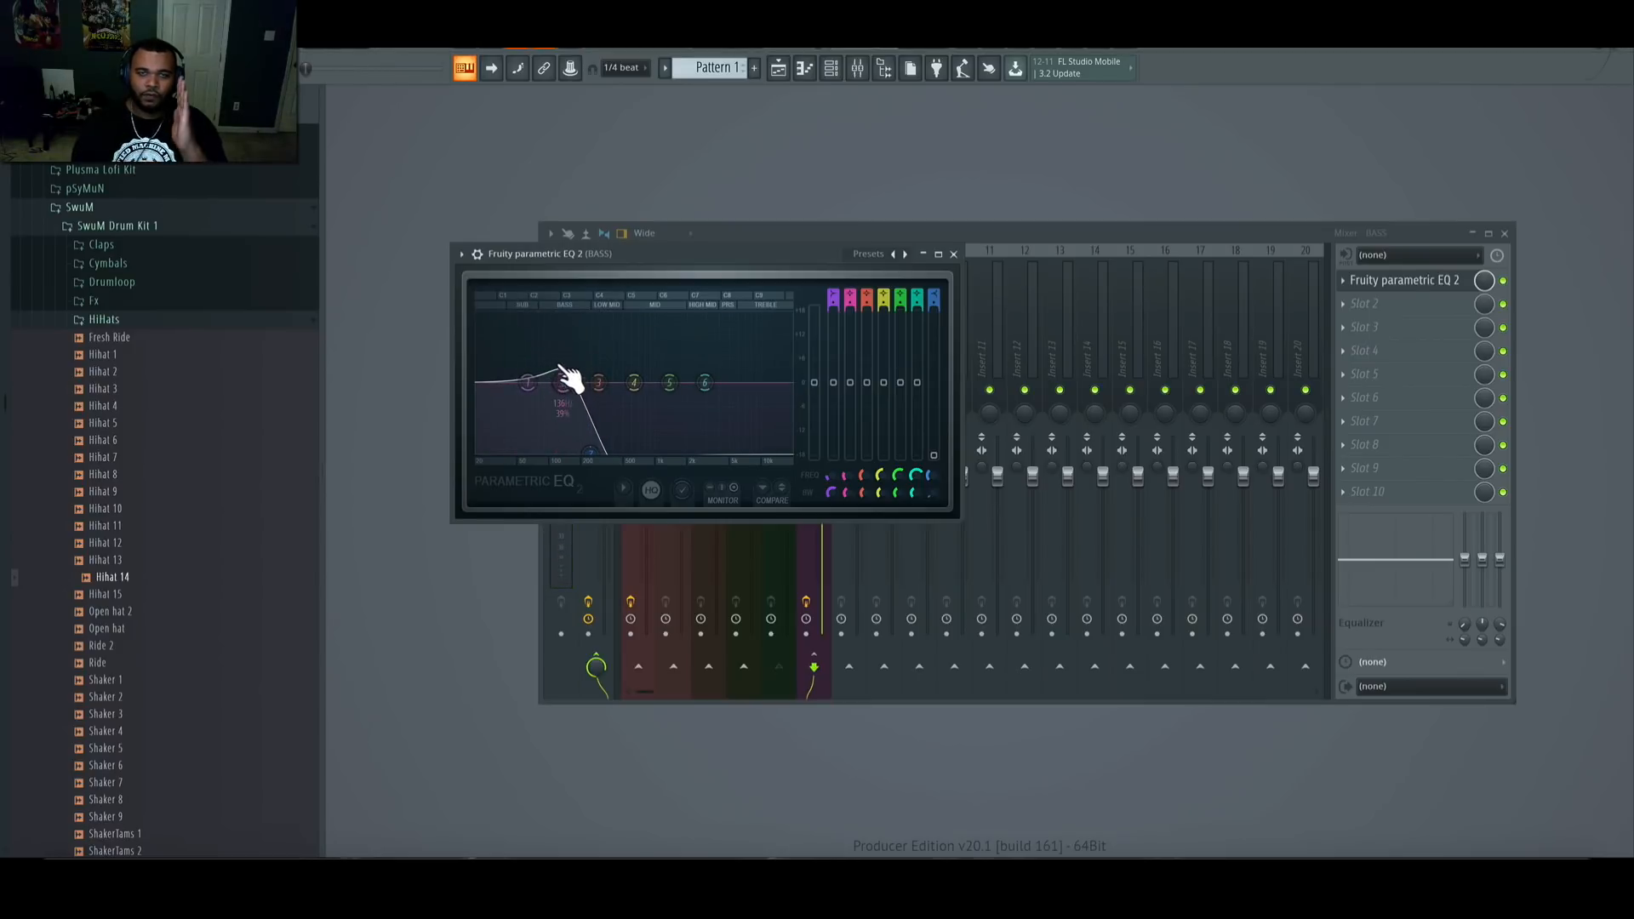
key(space)
drag(593, 457, 582, 451)
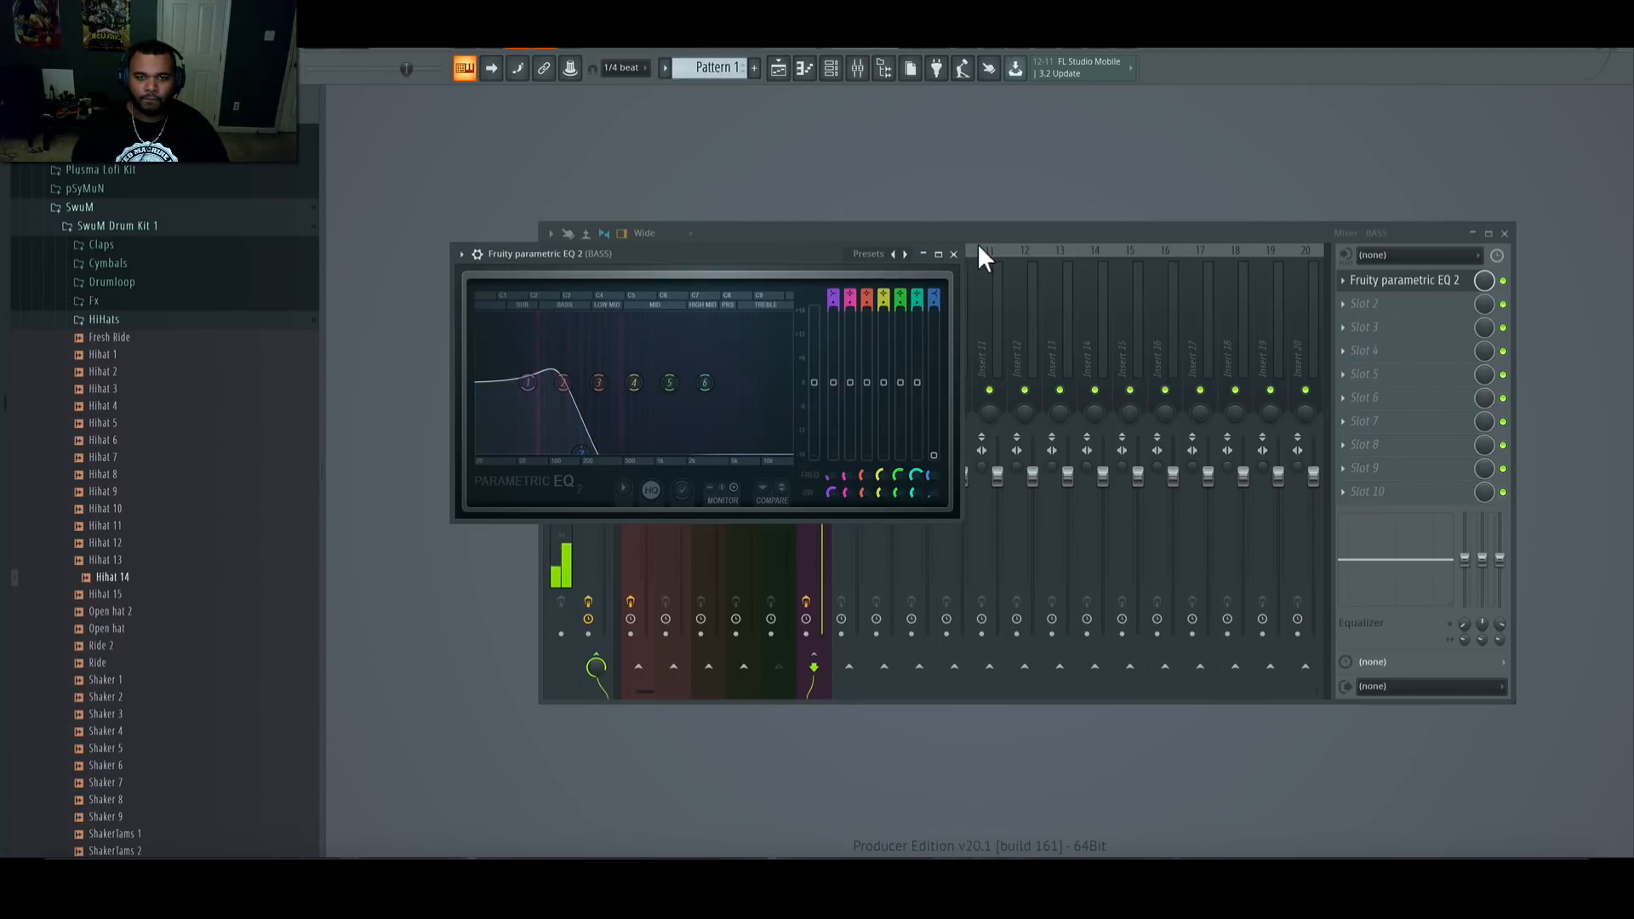
click(954, 255)
key(space)
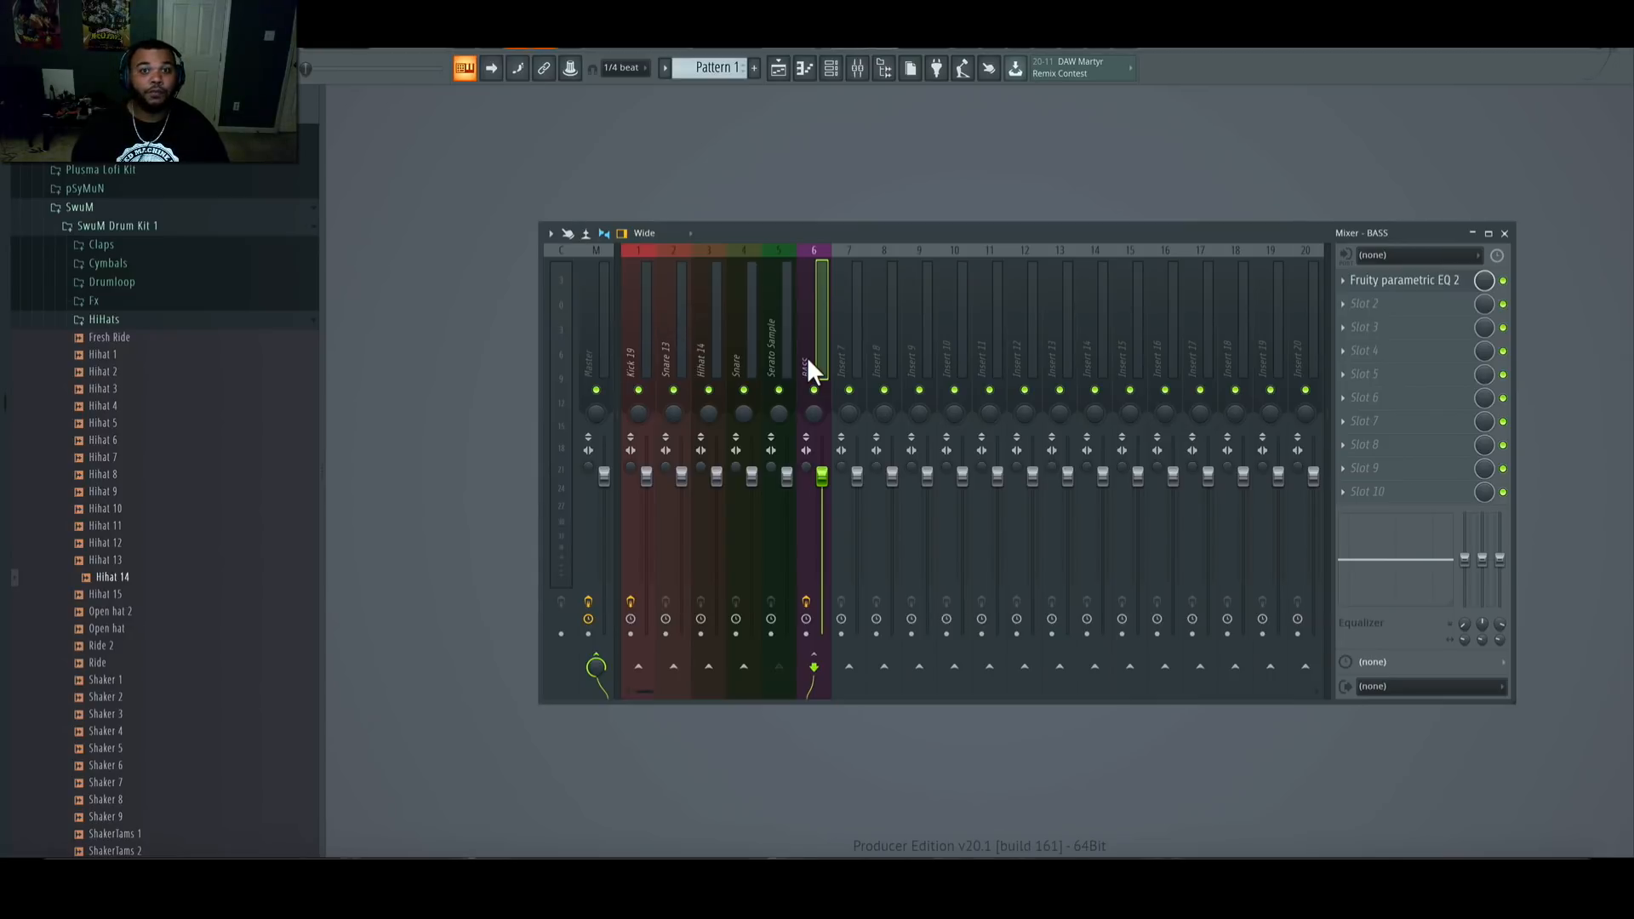
Step: Load the Waves LoAir Mono plugin from WaveShell1-VST3 10.0 into the BASS track's second effect slot
click(1341, 304)
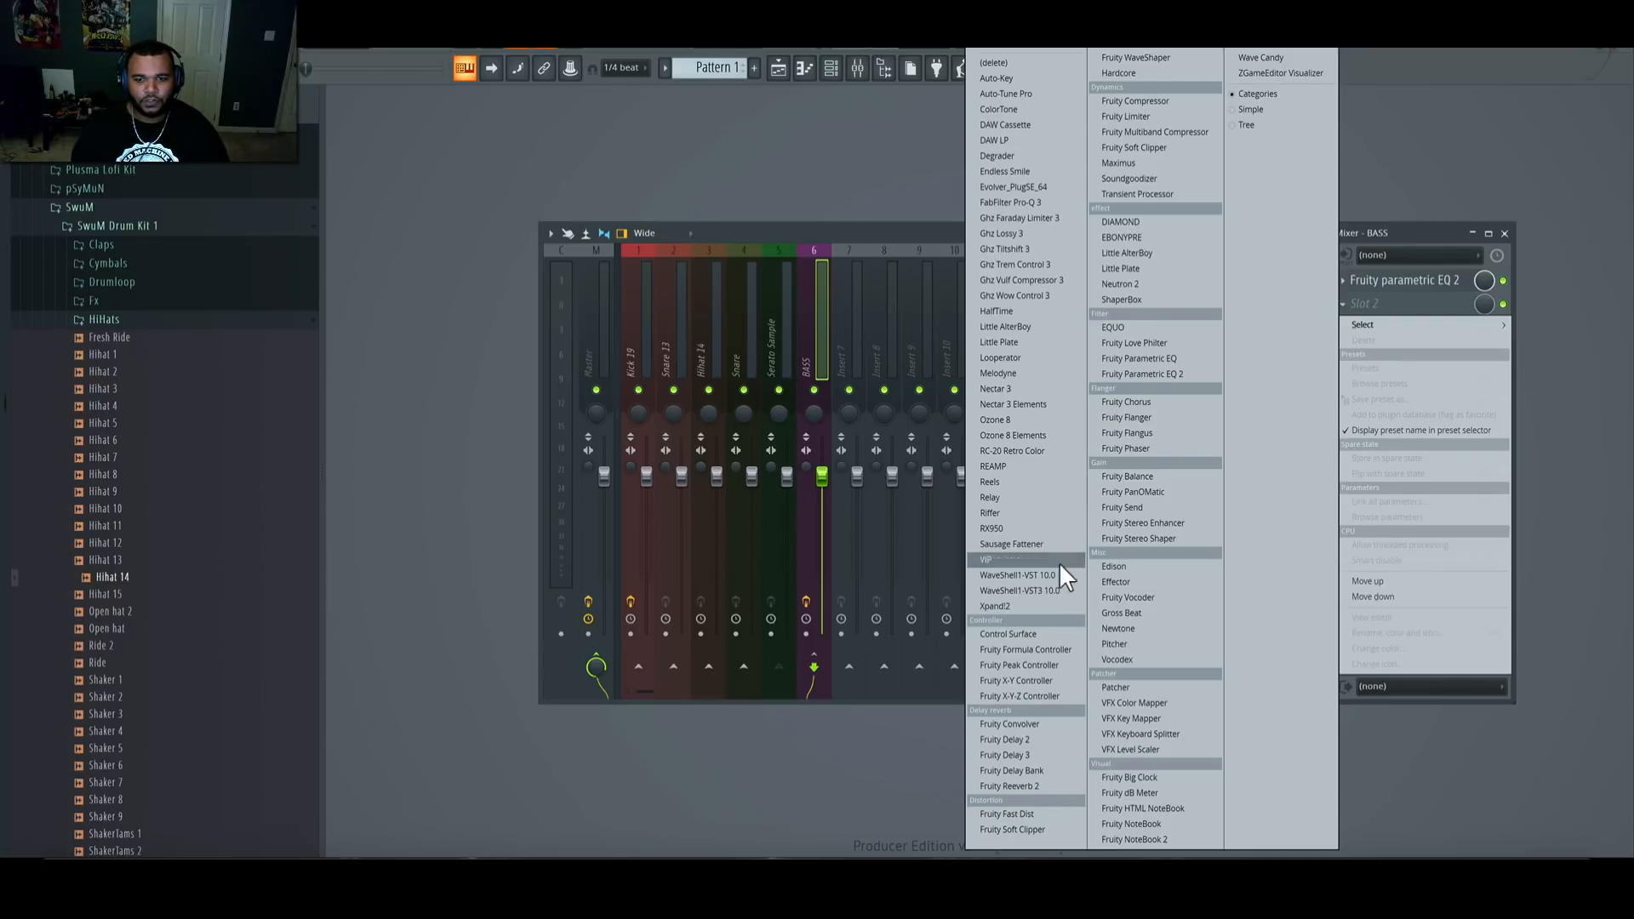
click(1060, 589)
click(516, 290)
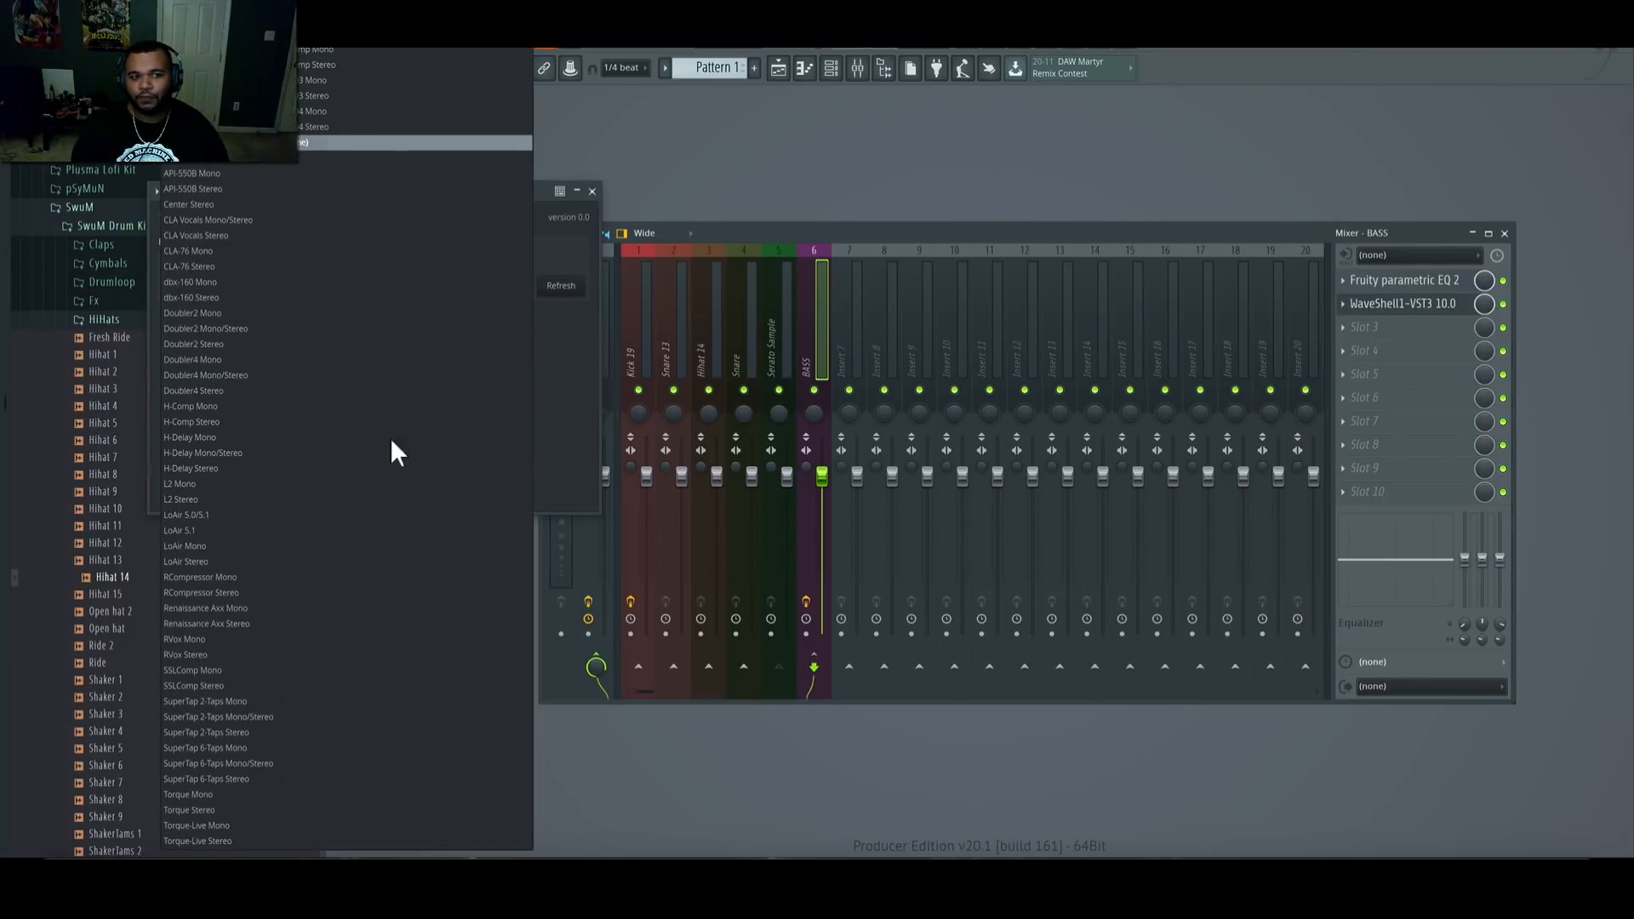
click(233, 545)
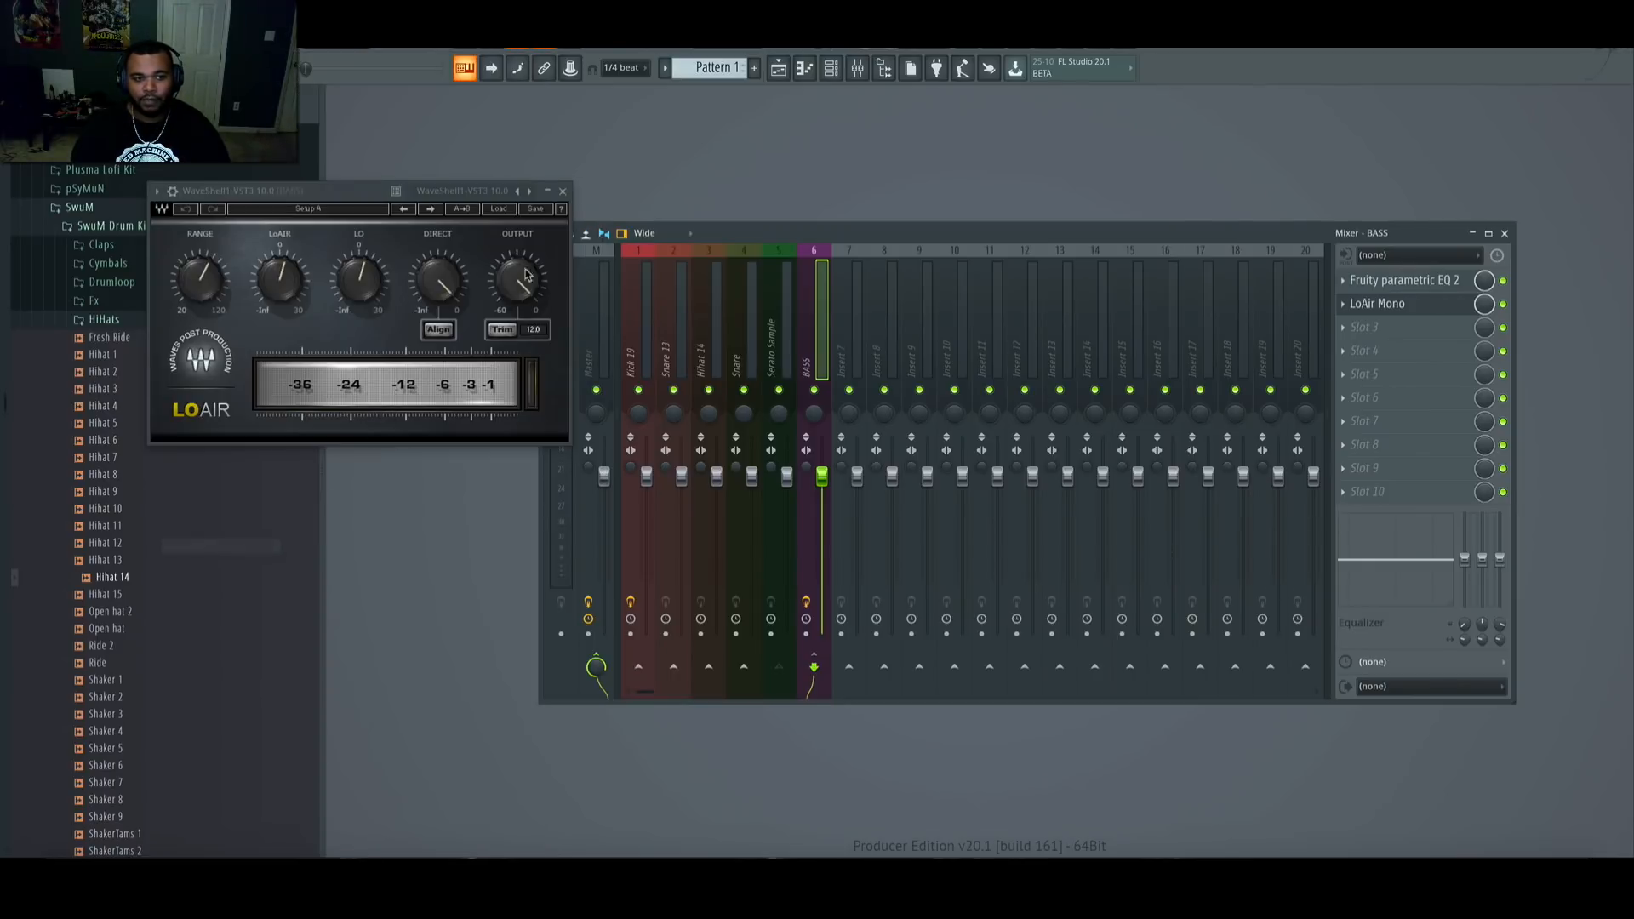
drag(469, 196, 1302, 323)
Step: Apply the Sub Harmonic Mastering preset to LoAir, audition the pattern, and close the plugin
click(1334, 336)
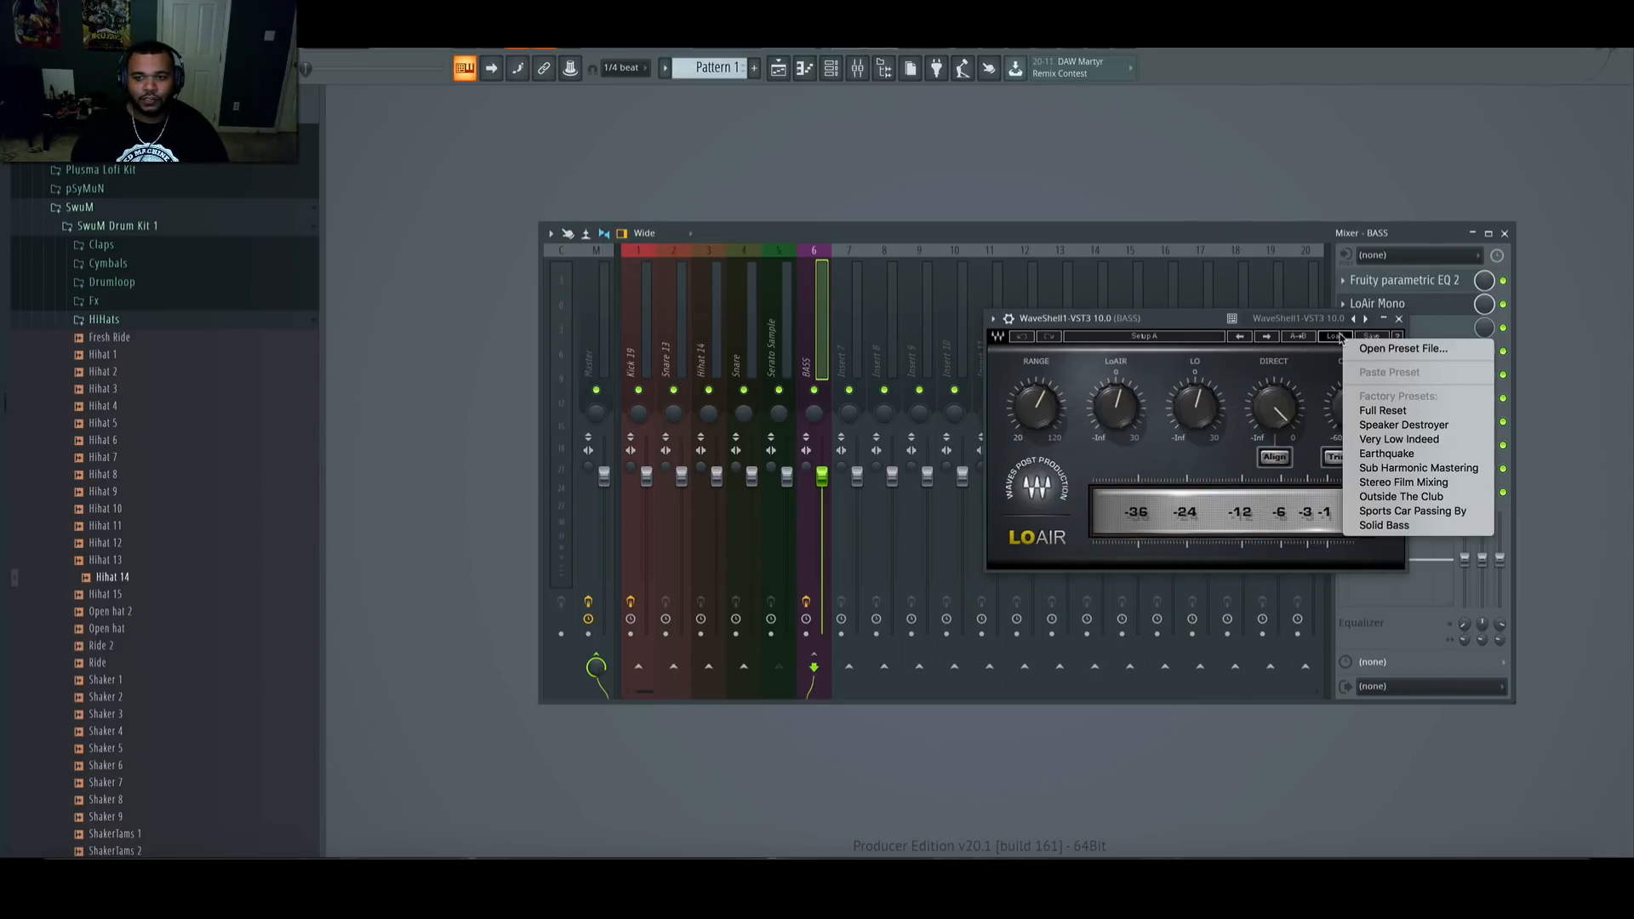
click(1408, 469)
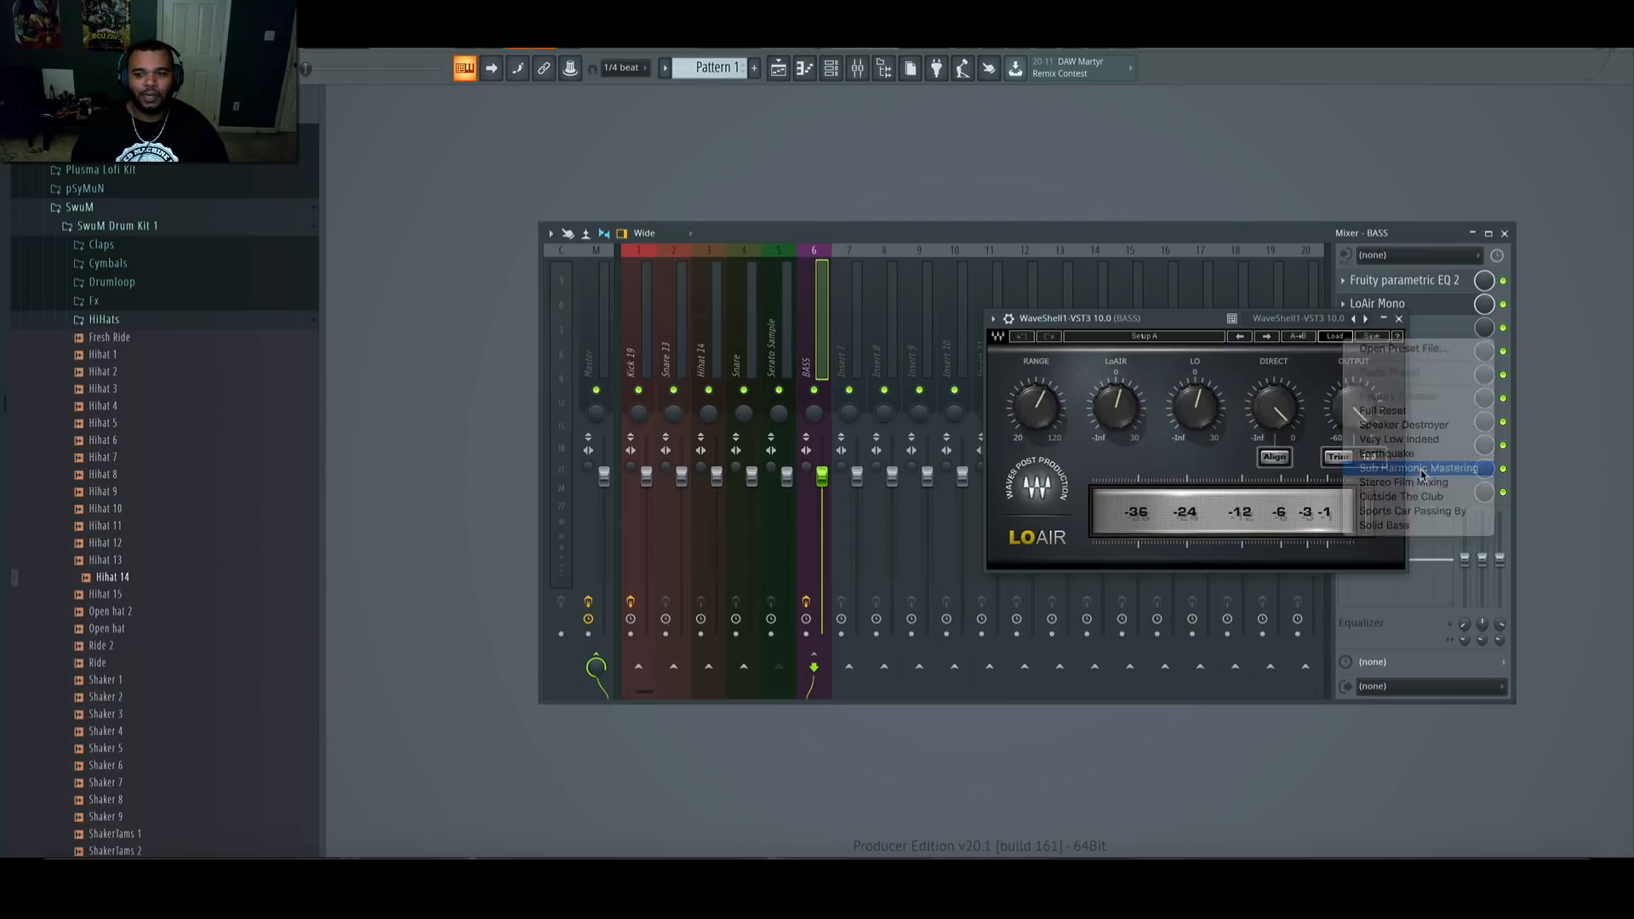
key(space)
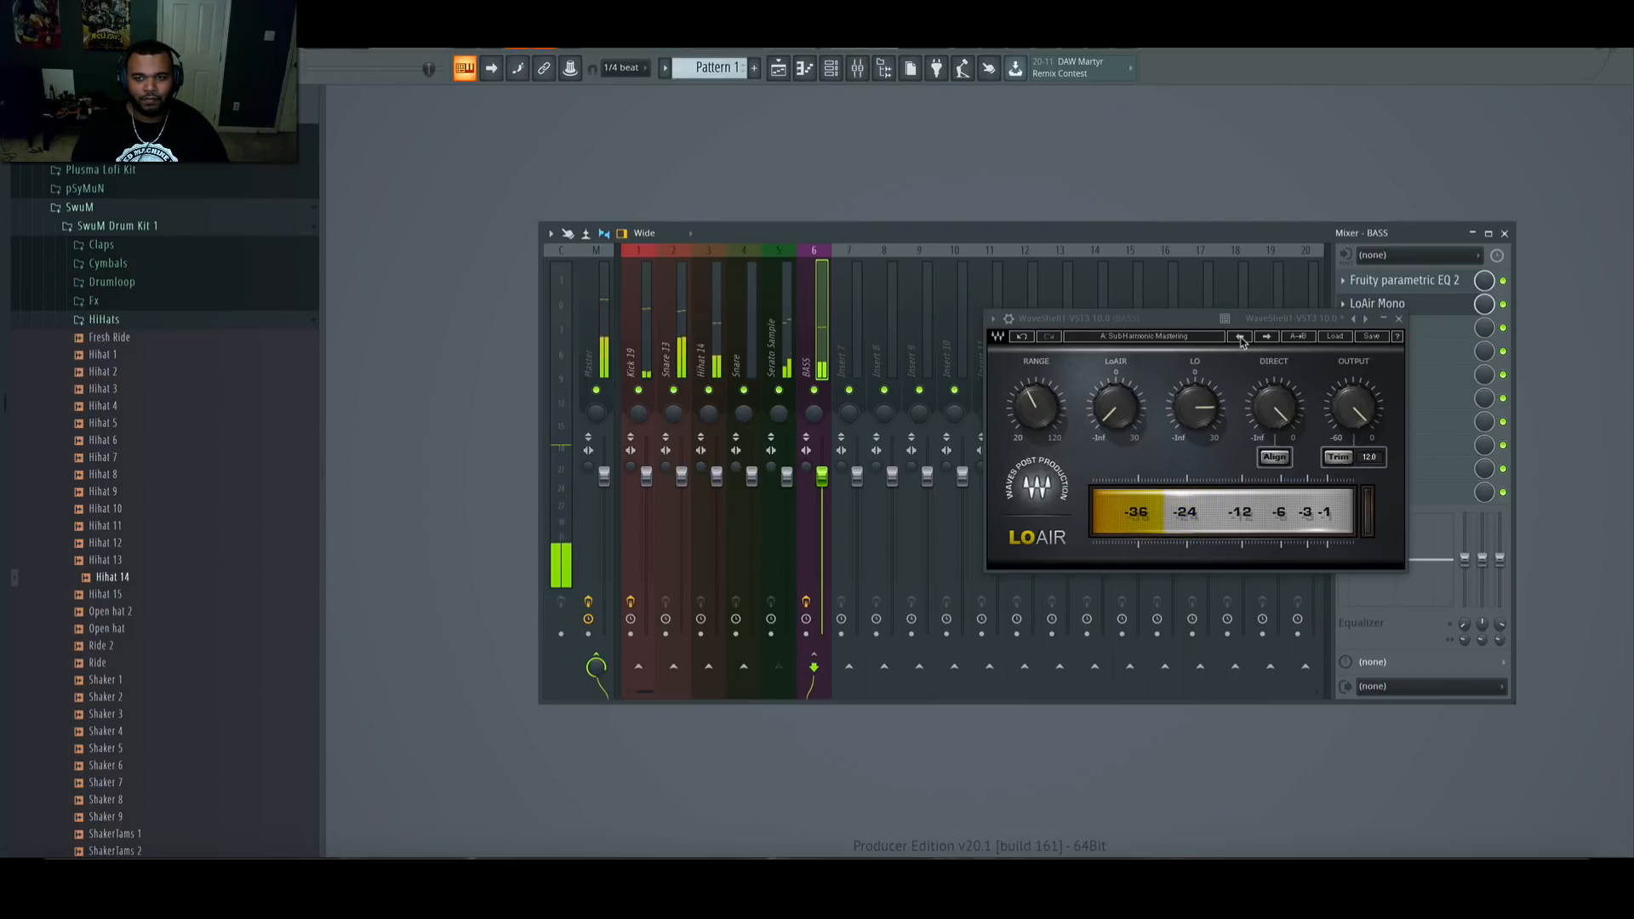
key(space)
click(1398, 318)
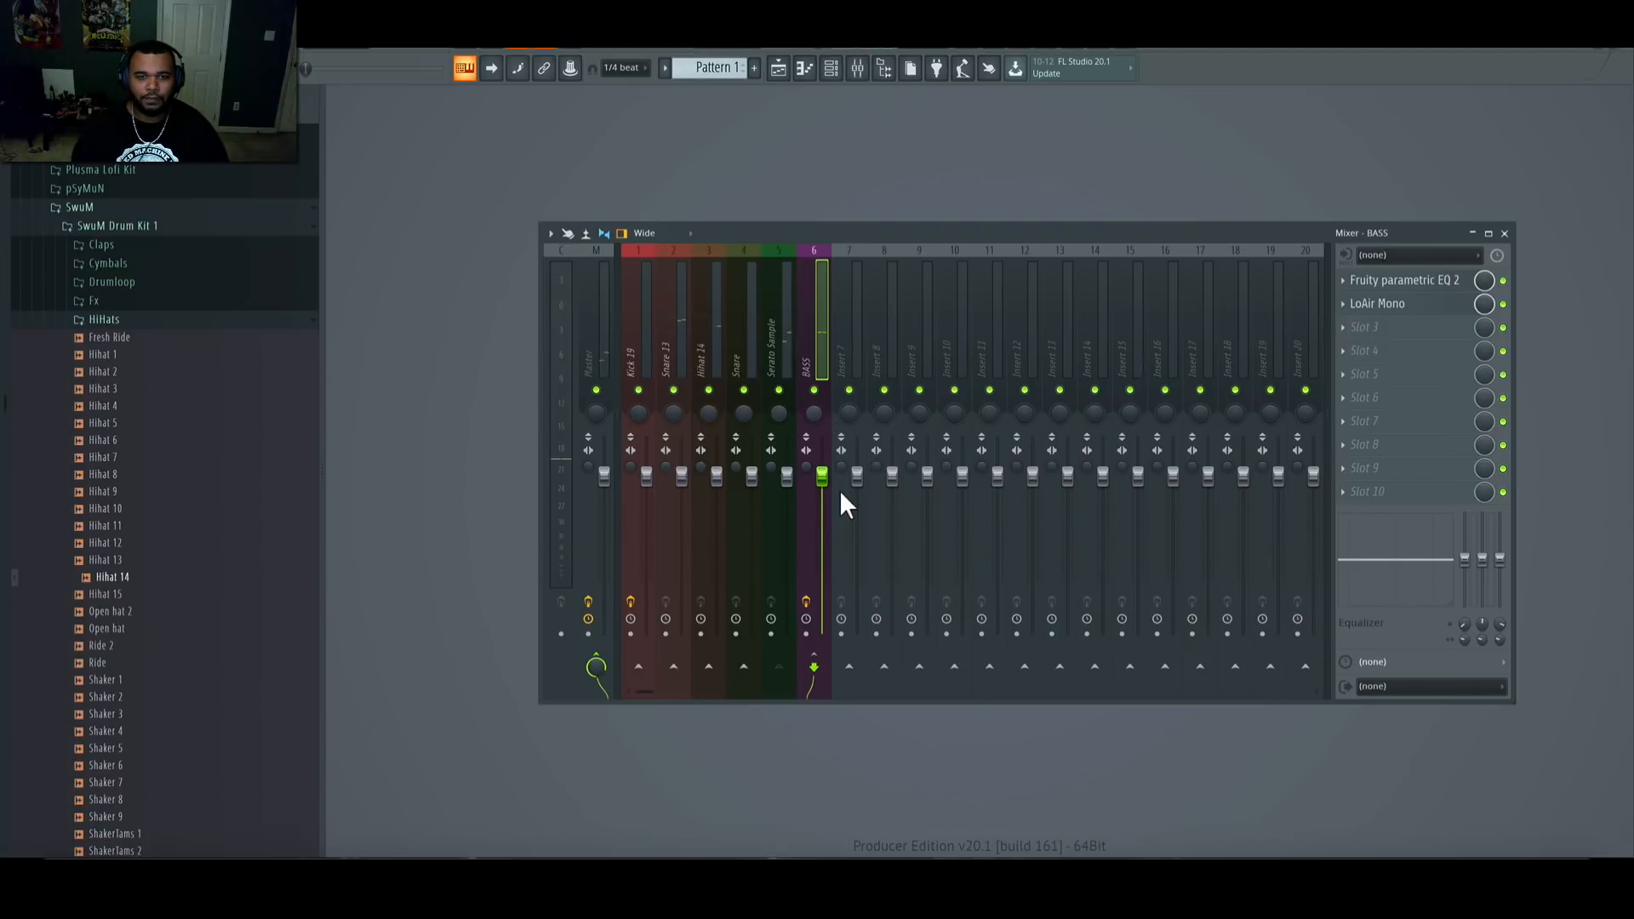
Step: Link the BASS track's volume fader to Peak ctrl - Peak with an Inverted mapping formula, and audition the sidechained pattern
right_click(822, 474)
click(914, 608)
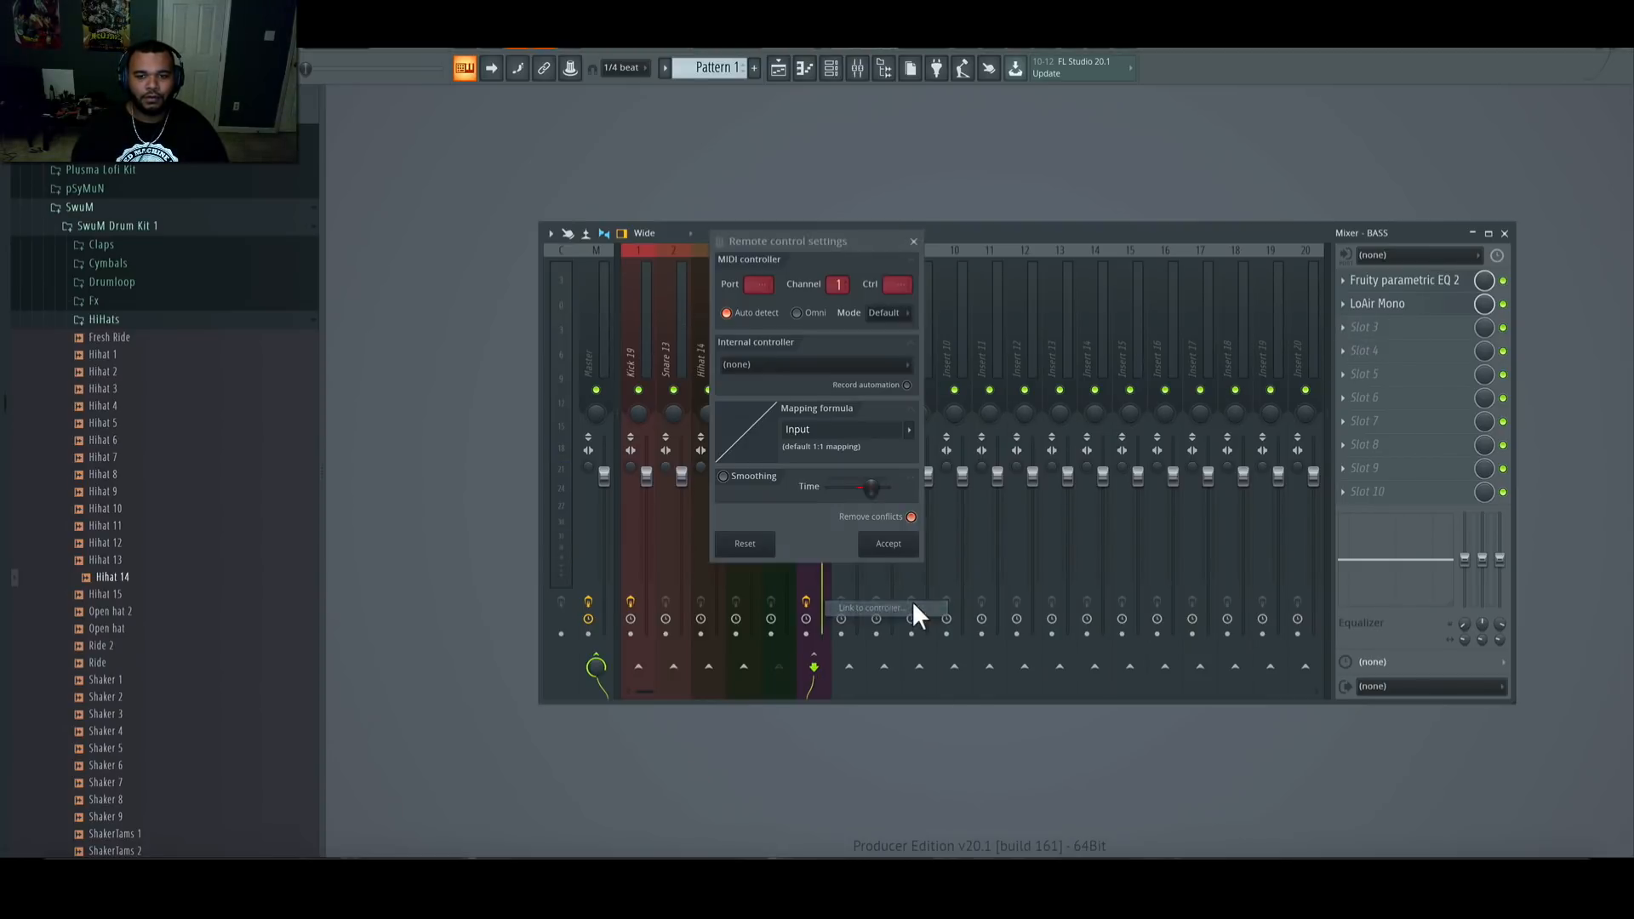
click(800, 366)
click(826, 437)
click(903, 436)
click(953, 474)
click(890, 542)
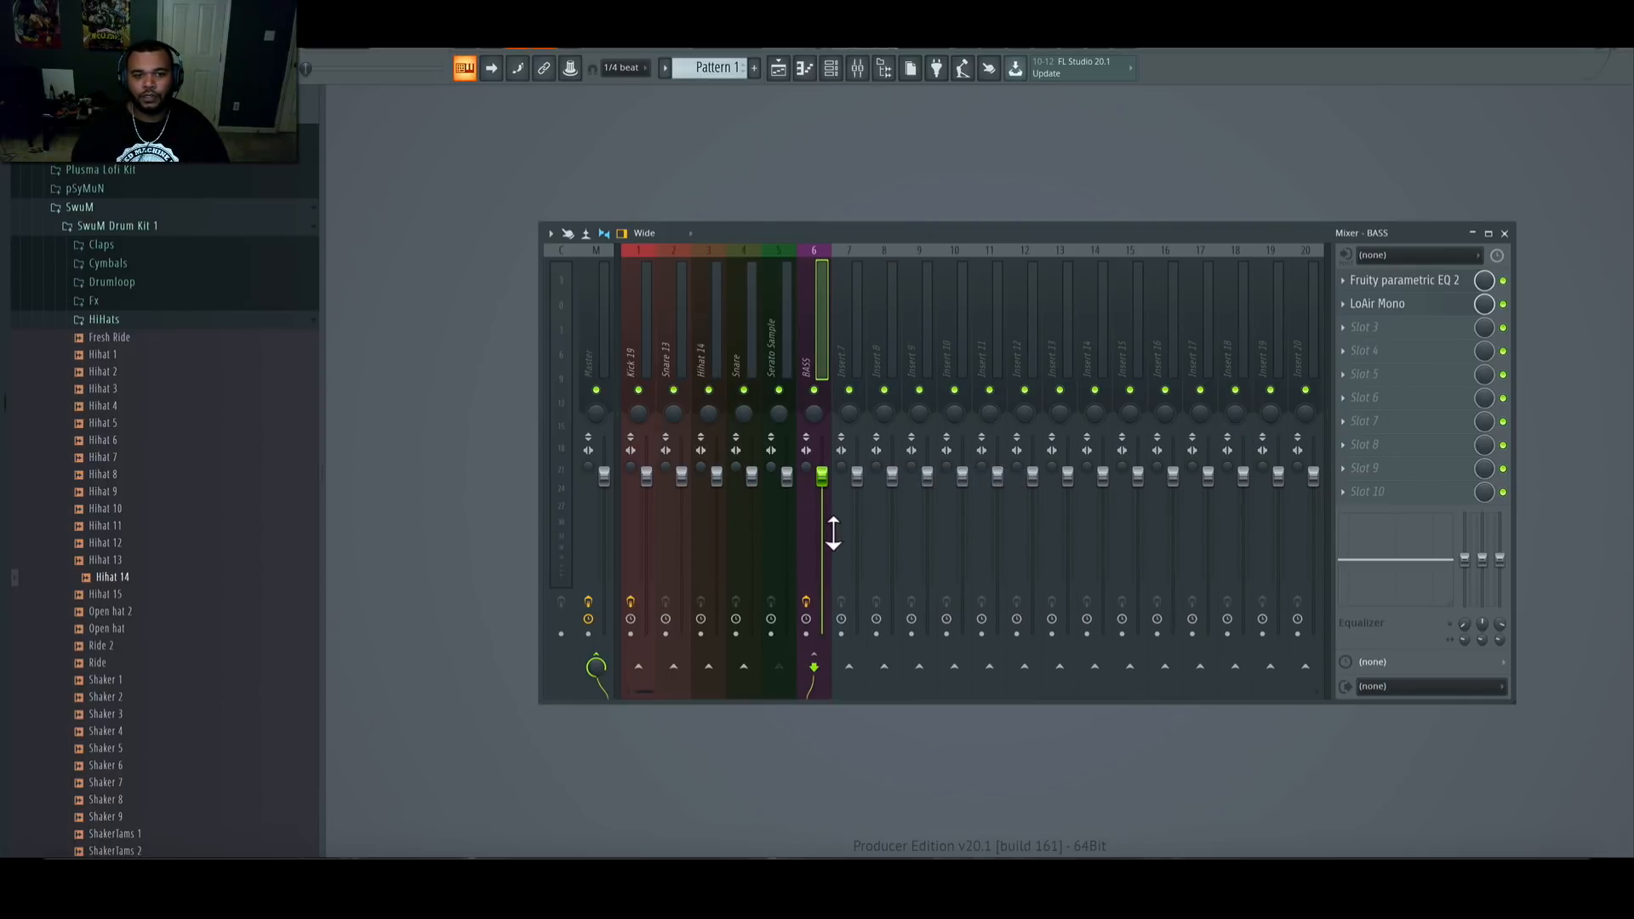
key(space)
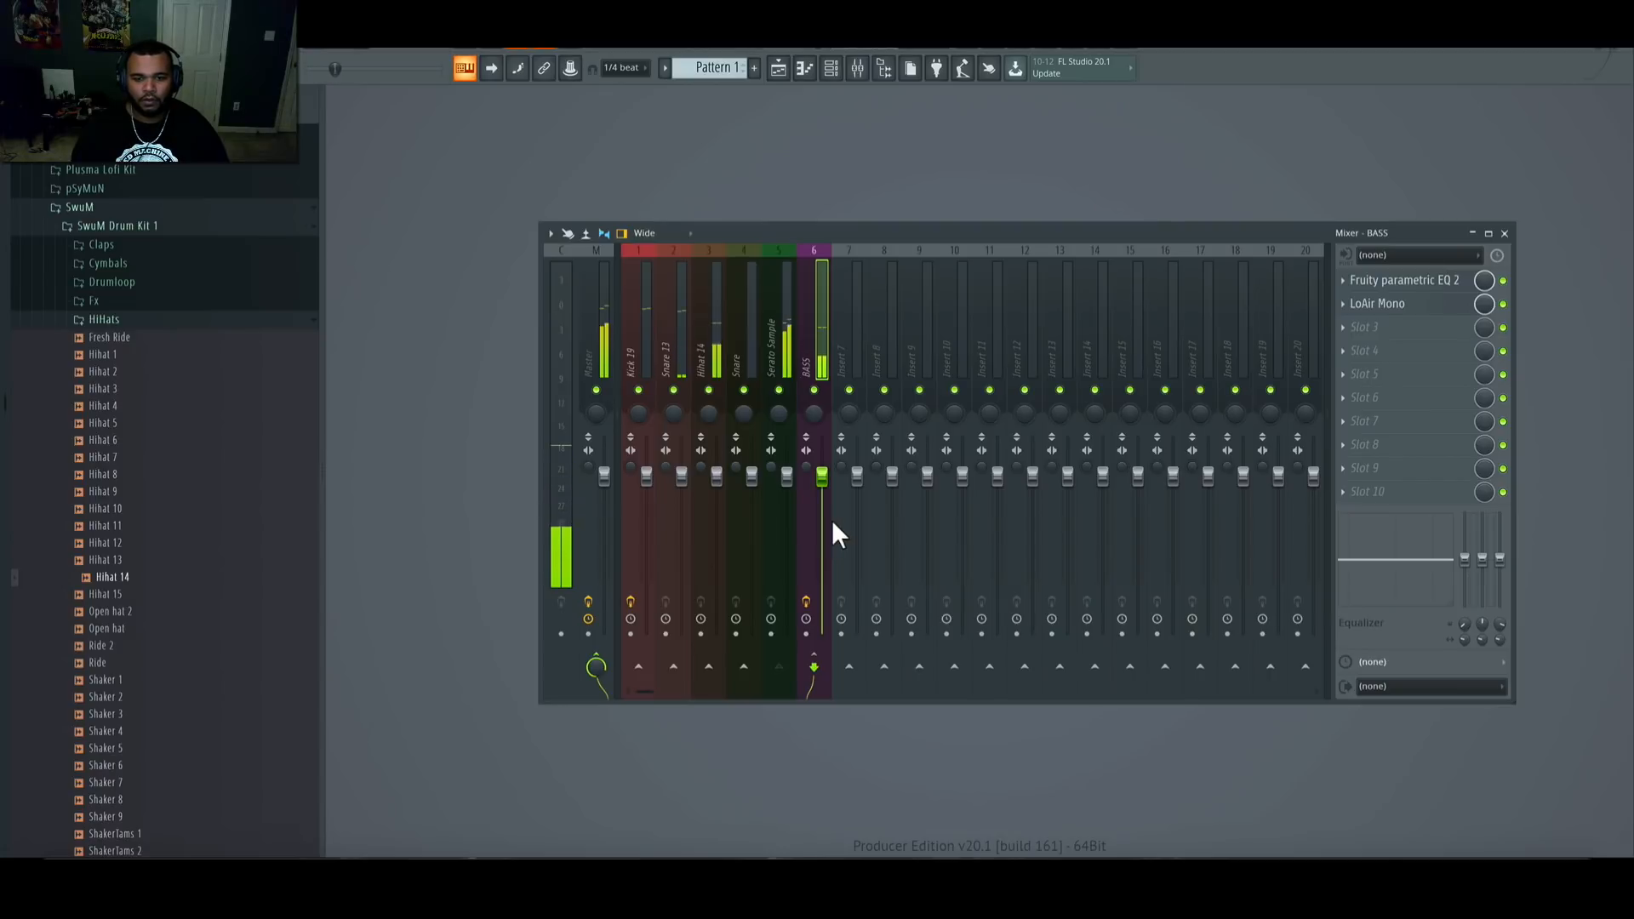
key(space)
Step: Link the Hihat 14 track's volume fader to Peak ctrl - Peak with an Inverted mapping formula
right_click(719, 481)
click(769, 608)
click(799, 364)
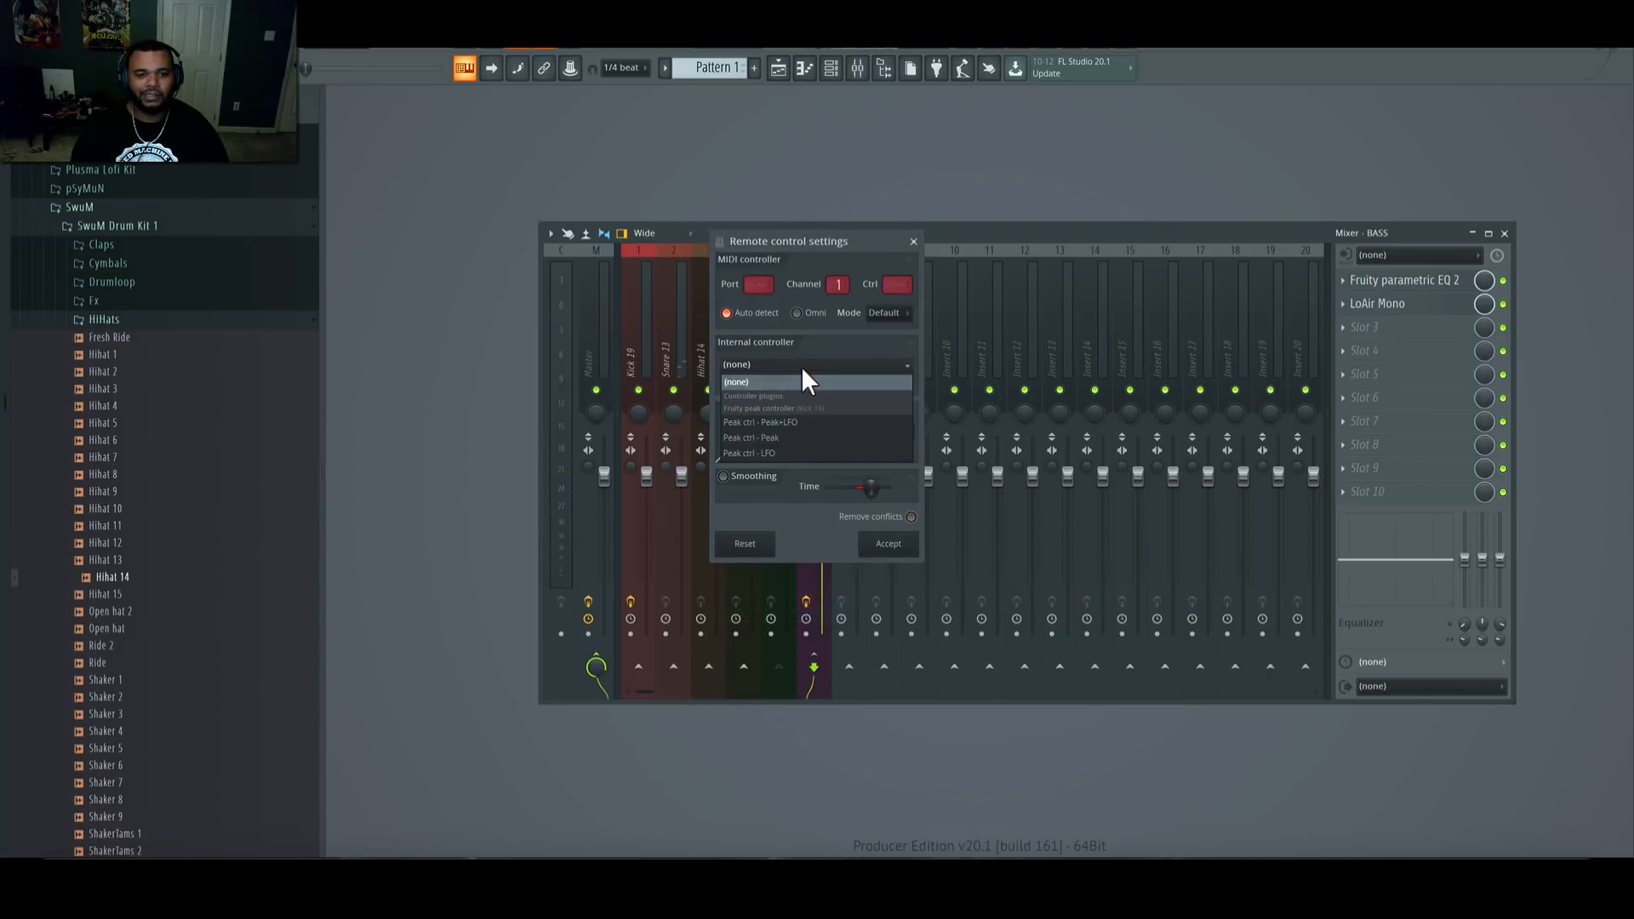
click(793, 437)
click(907, 428)
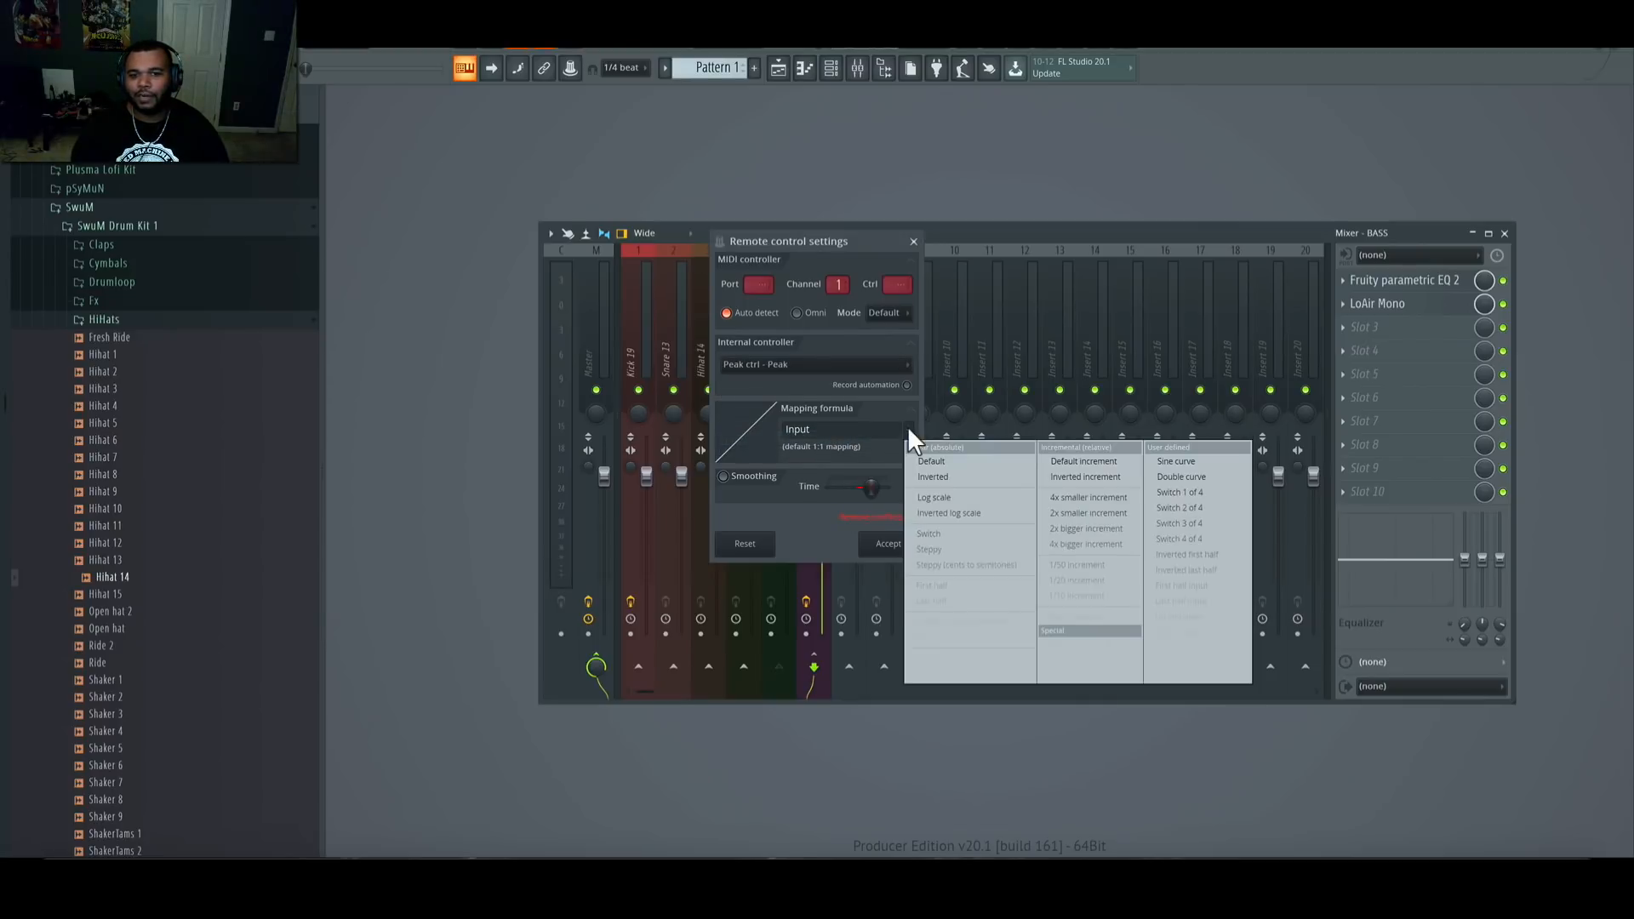
click(967, 477)
click(890, 544)
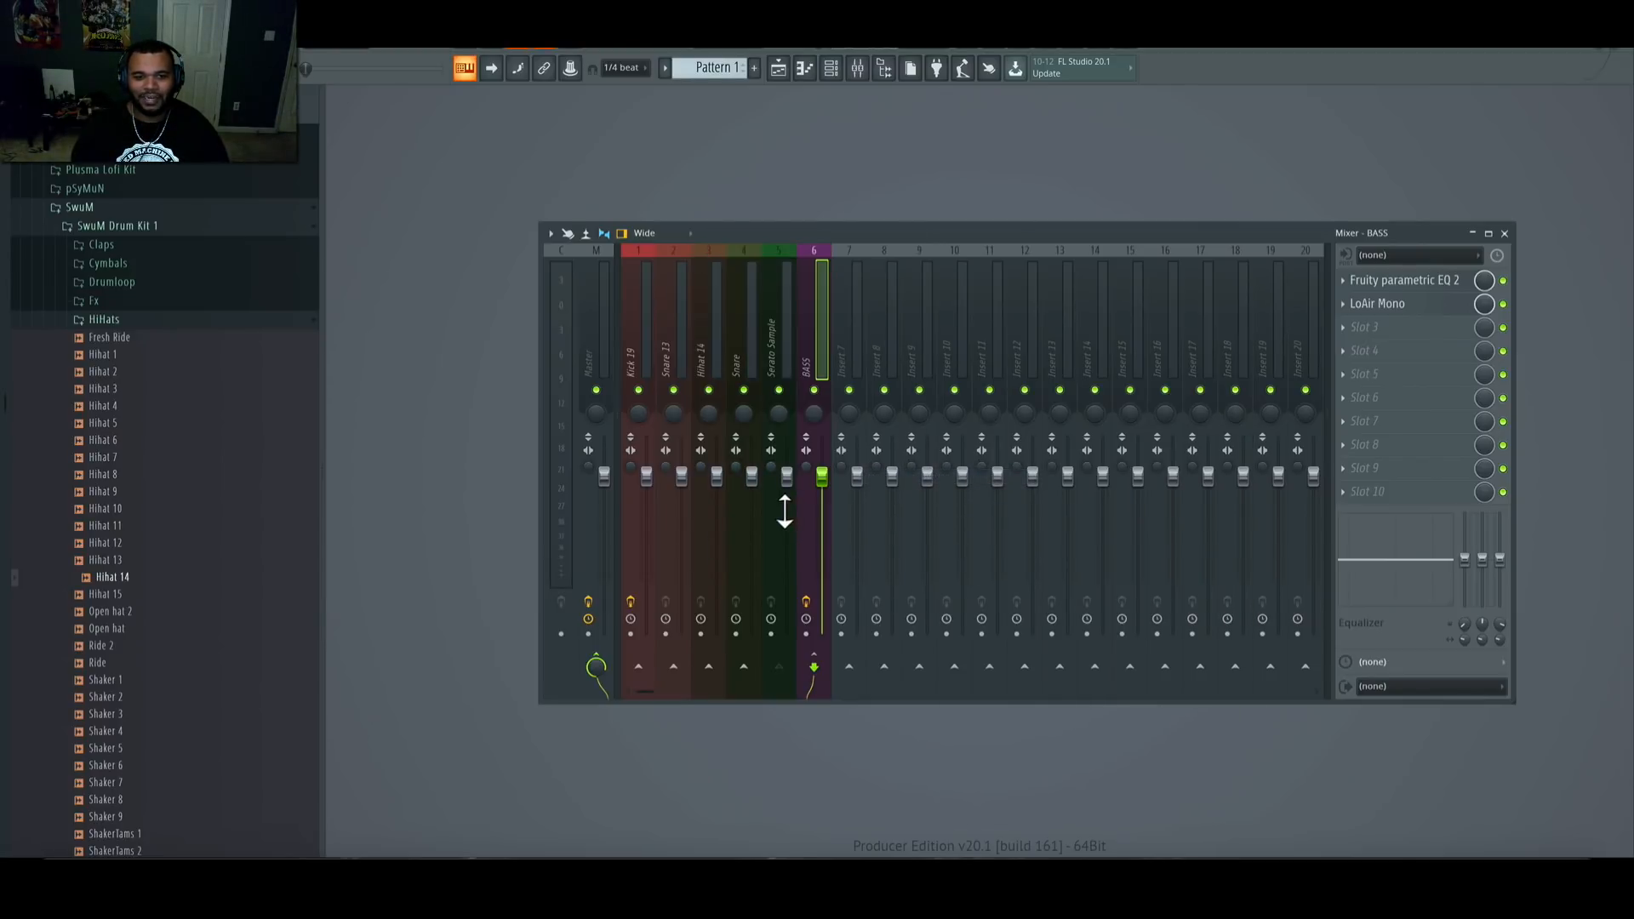
Step: Audition the pattern while checking Kick 19's peak controller, and cut the highs with the BASS track's built-in mixer equaliser
key(space)
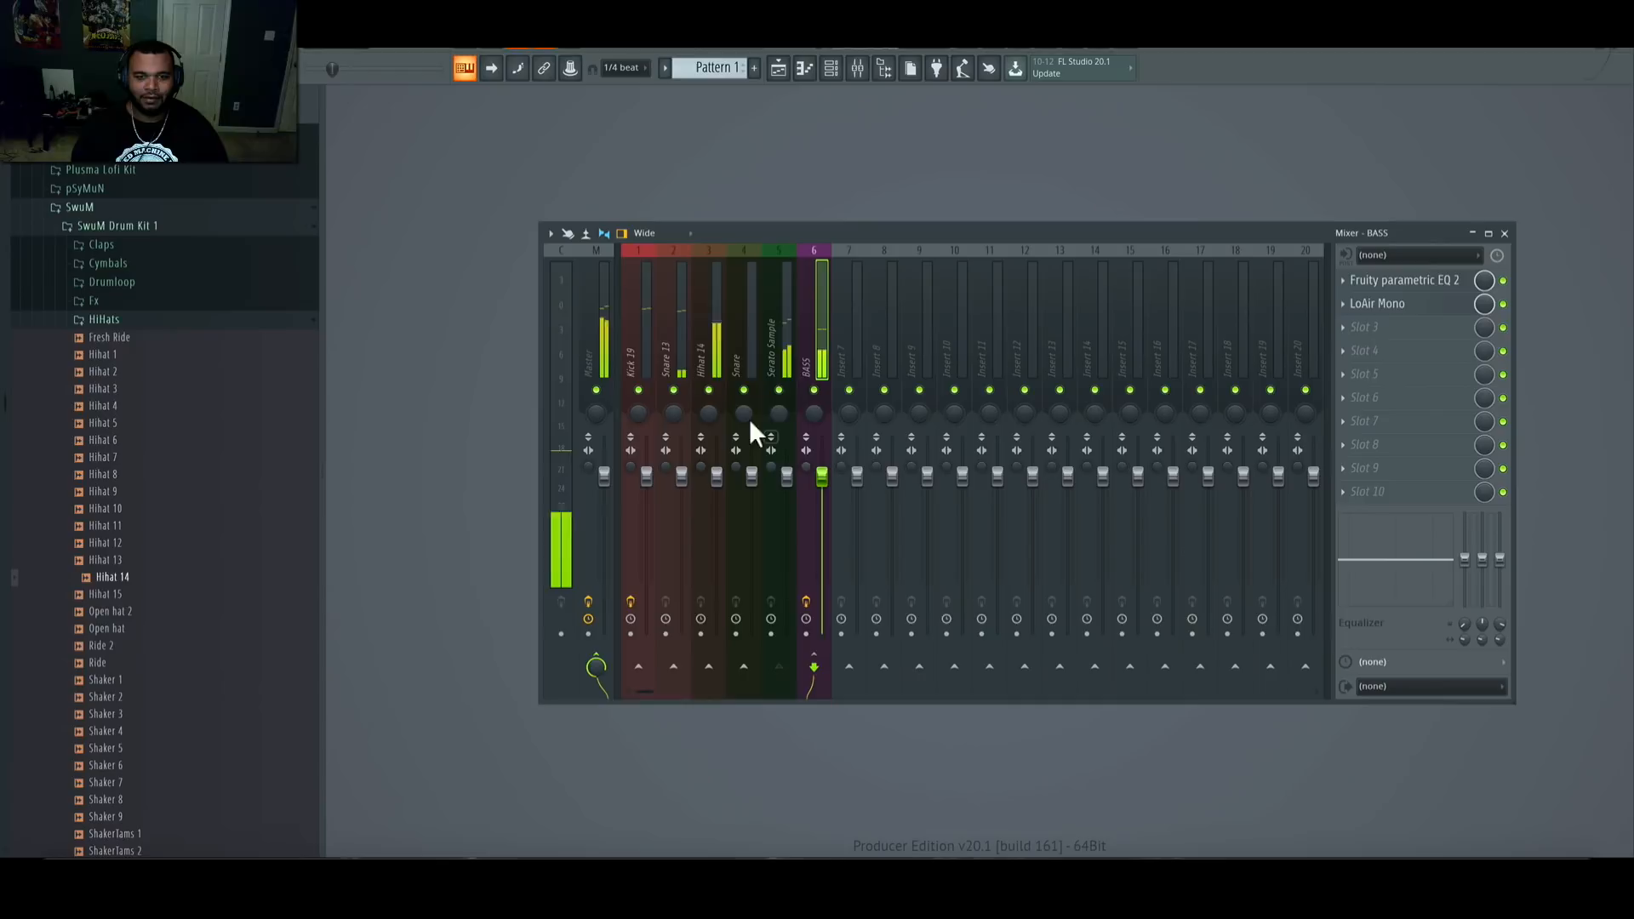
click(636, 353)
click(1285, 283)
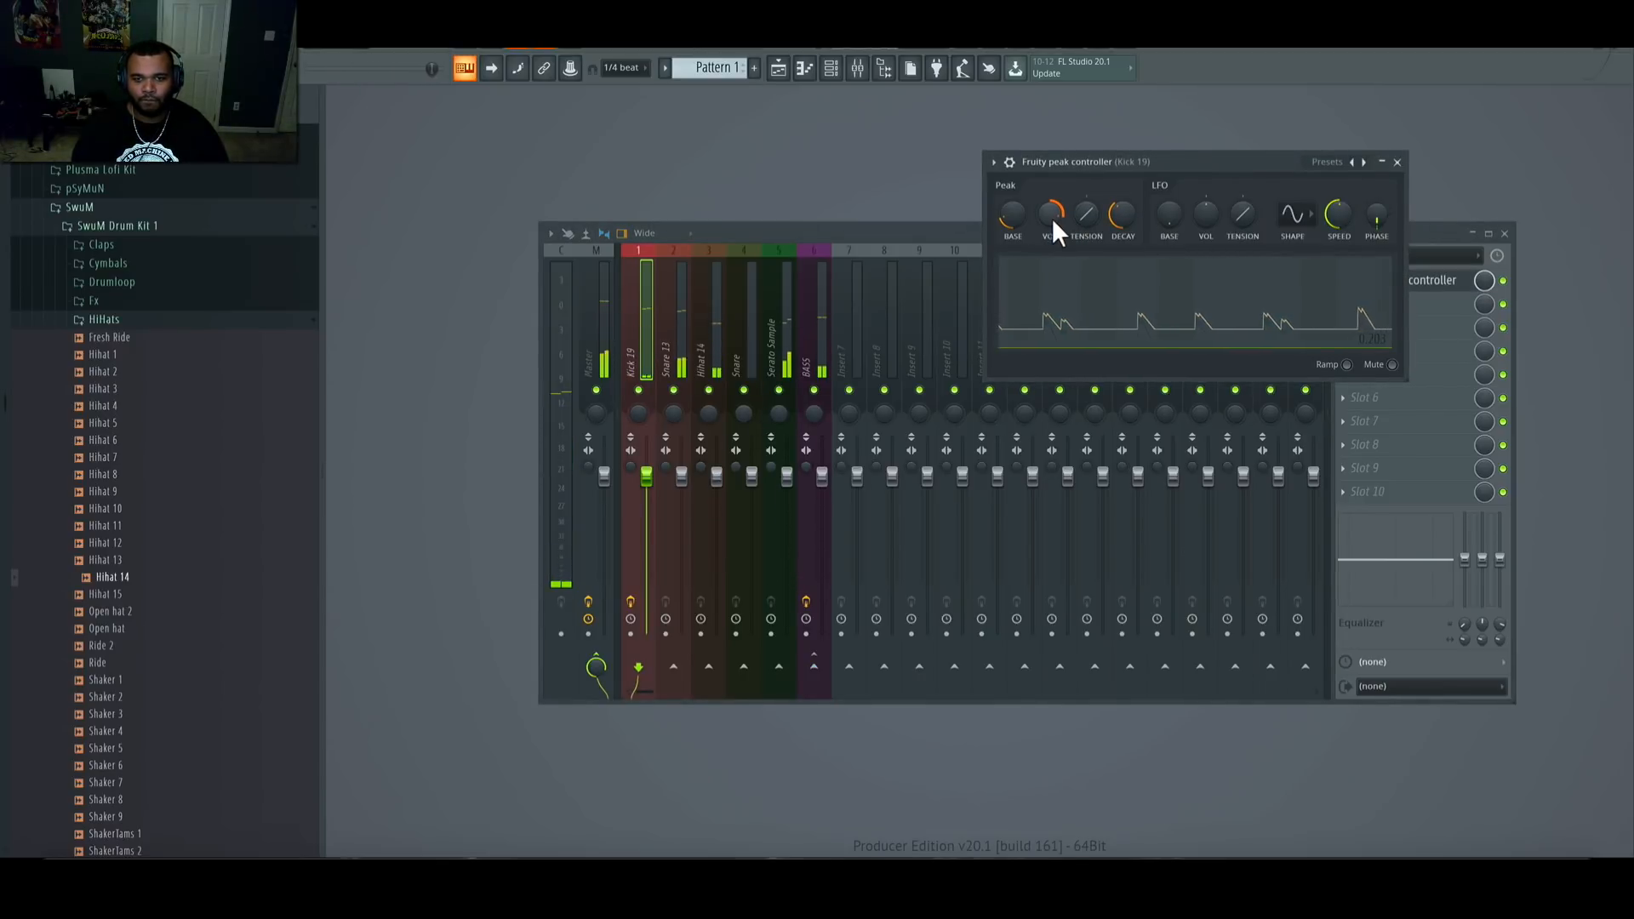
click(1396, 161)
click(808, 355)
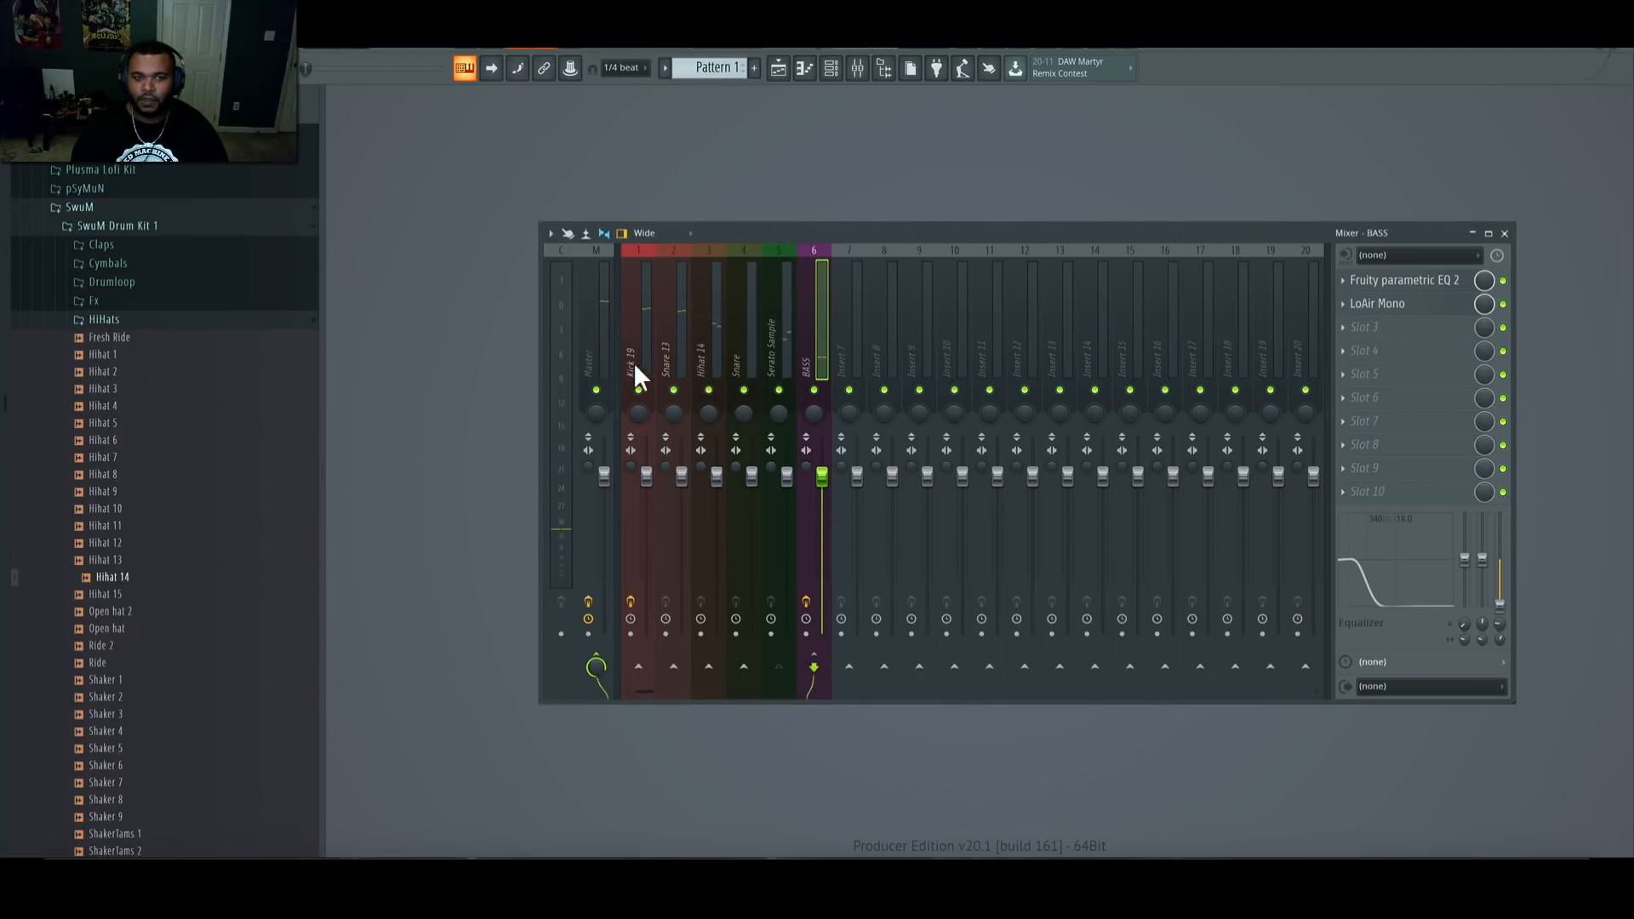
Step: Load Ghz Vulf Compressor 3 into the Master track's first effect slot and expand its advanced settings
click(604, 347)
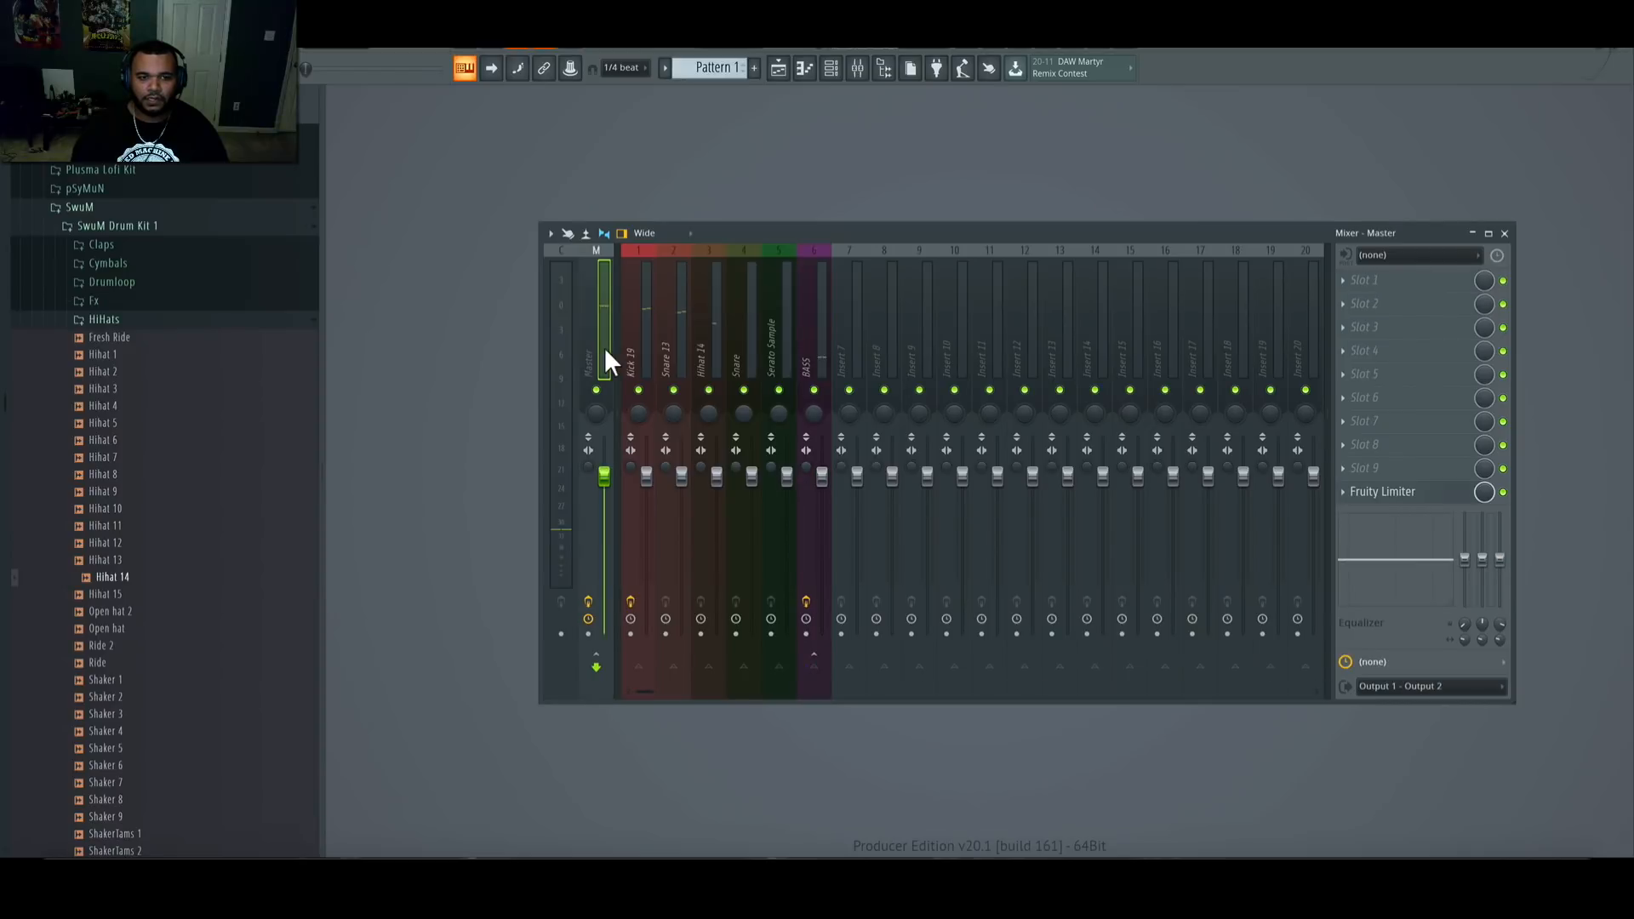
click(1345, 281)
click(1044, 279)
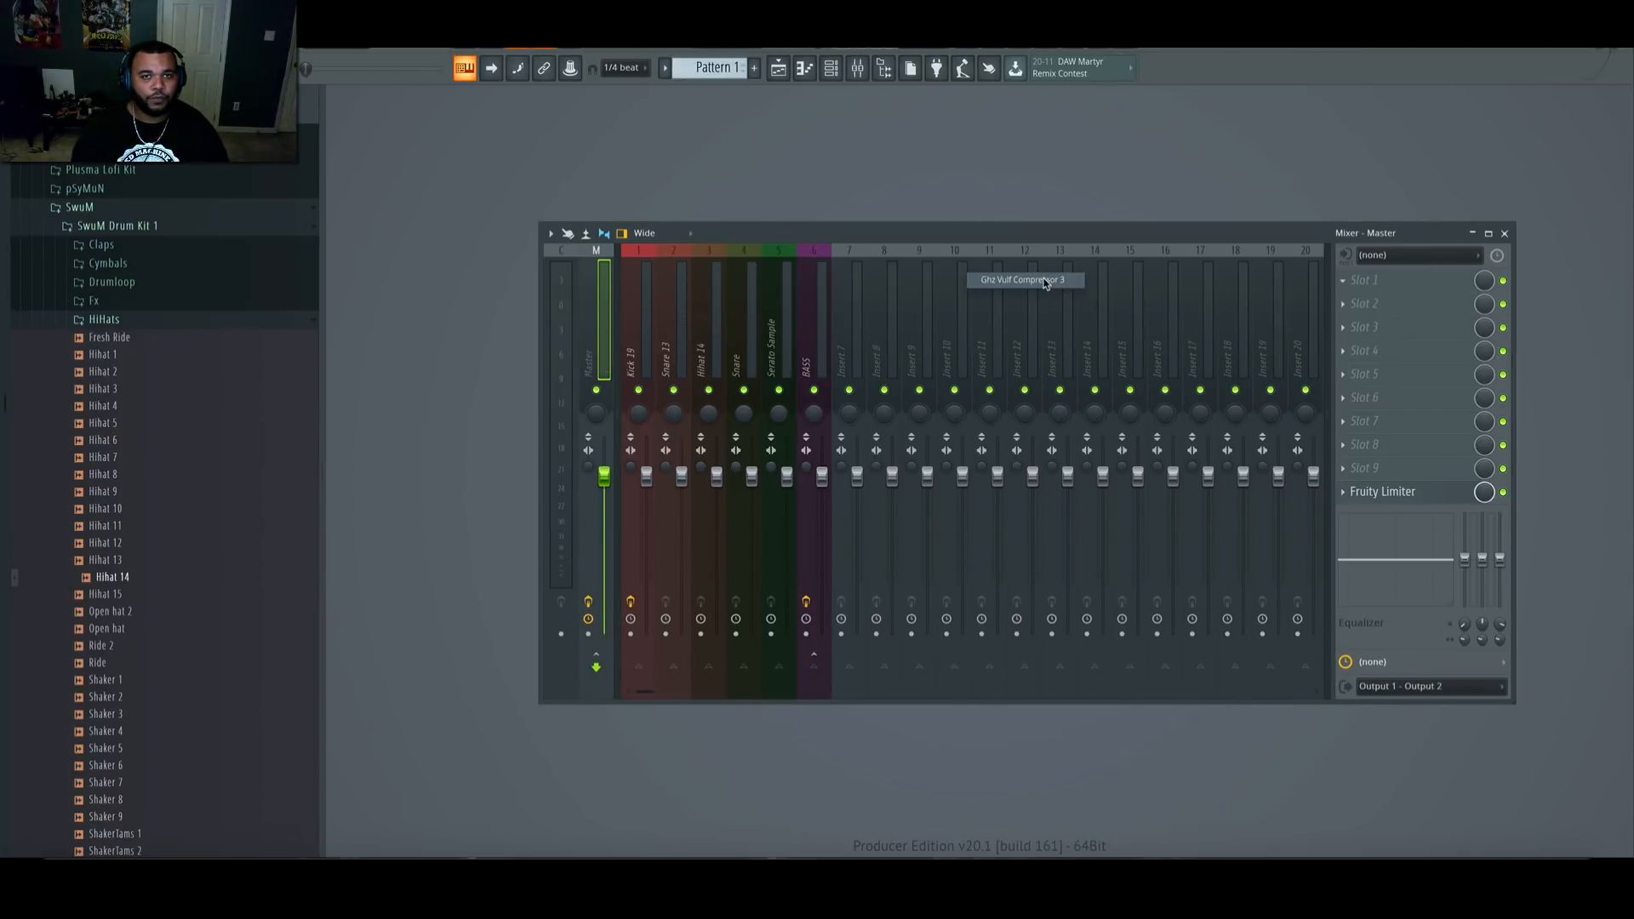
drag(1030, 247, 971, 154)
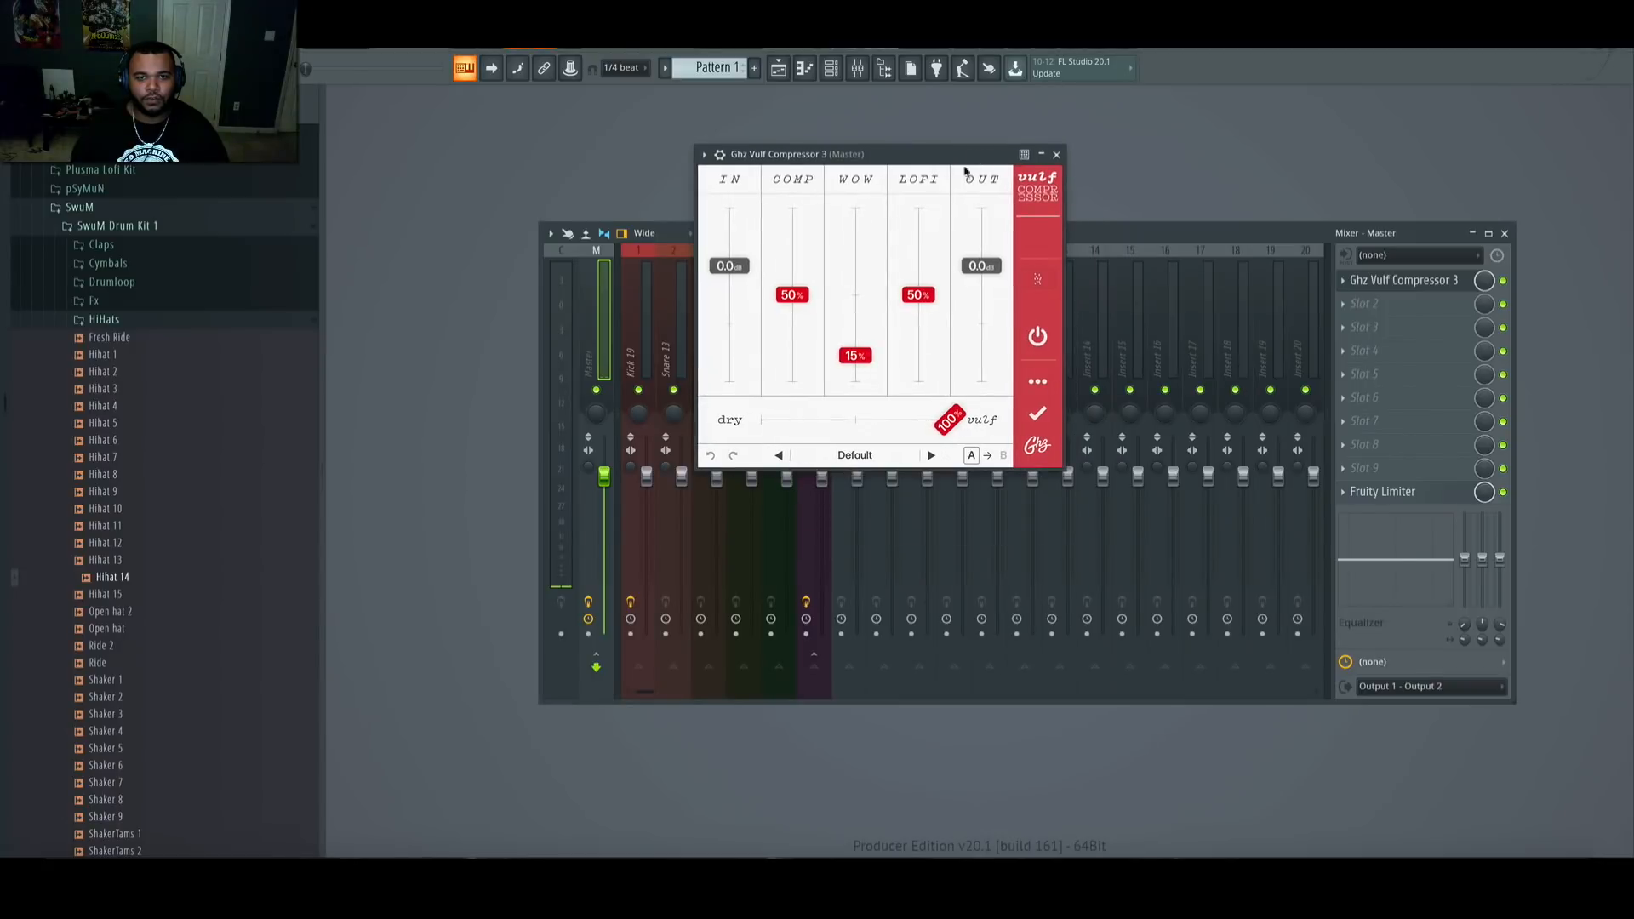
click(1036, 379)
Step: Audition the Vulf Compressor's DK COMP presets during playback, from 2-Bus Glue (Parallel) and Punch 'n Crunch (Parallel) to Vacuum Pumped
click(855, 455)
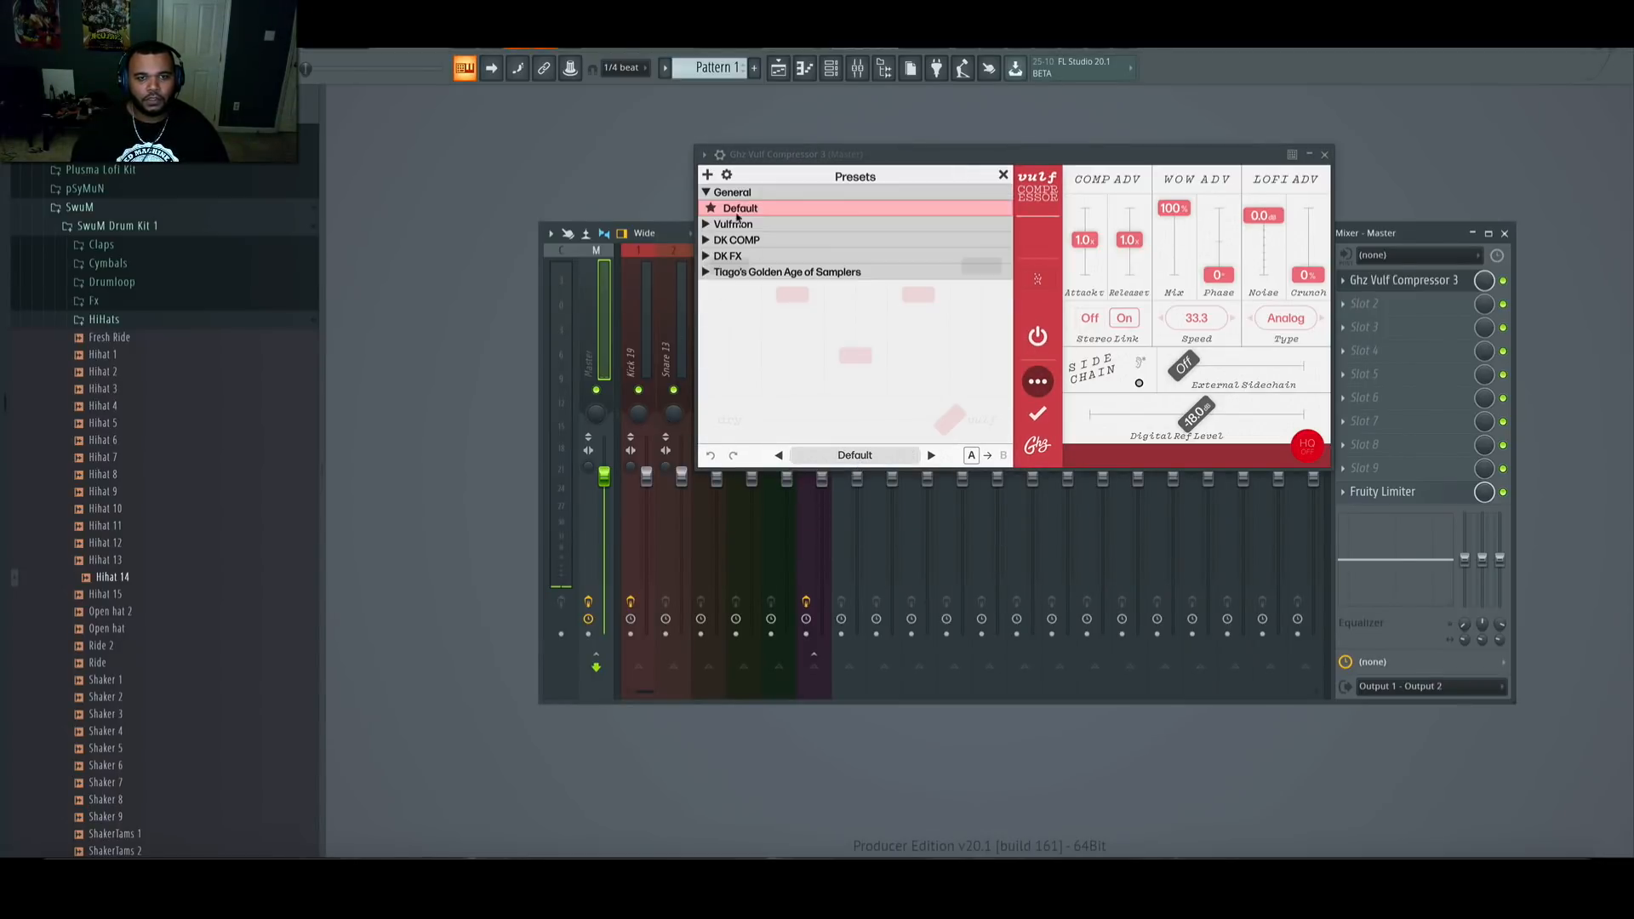
click(705, 240)
click(809, 257)
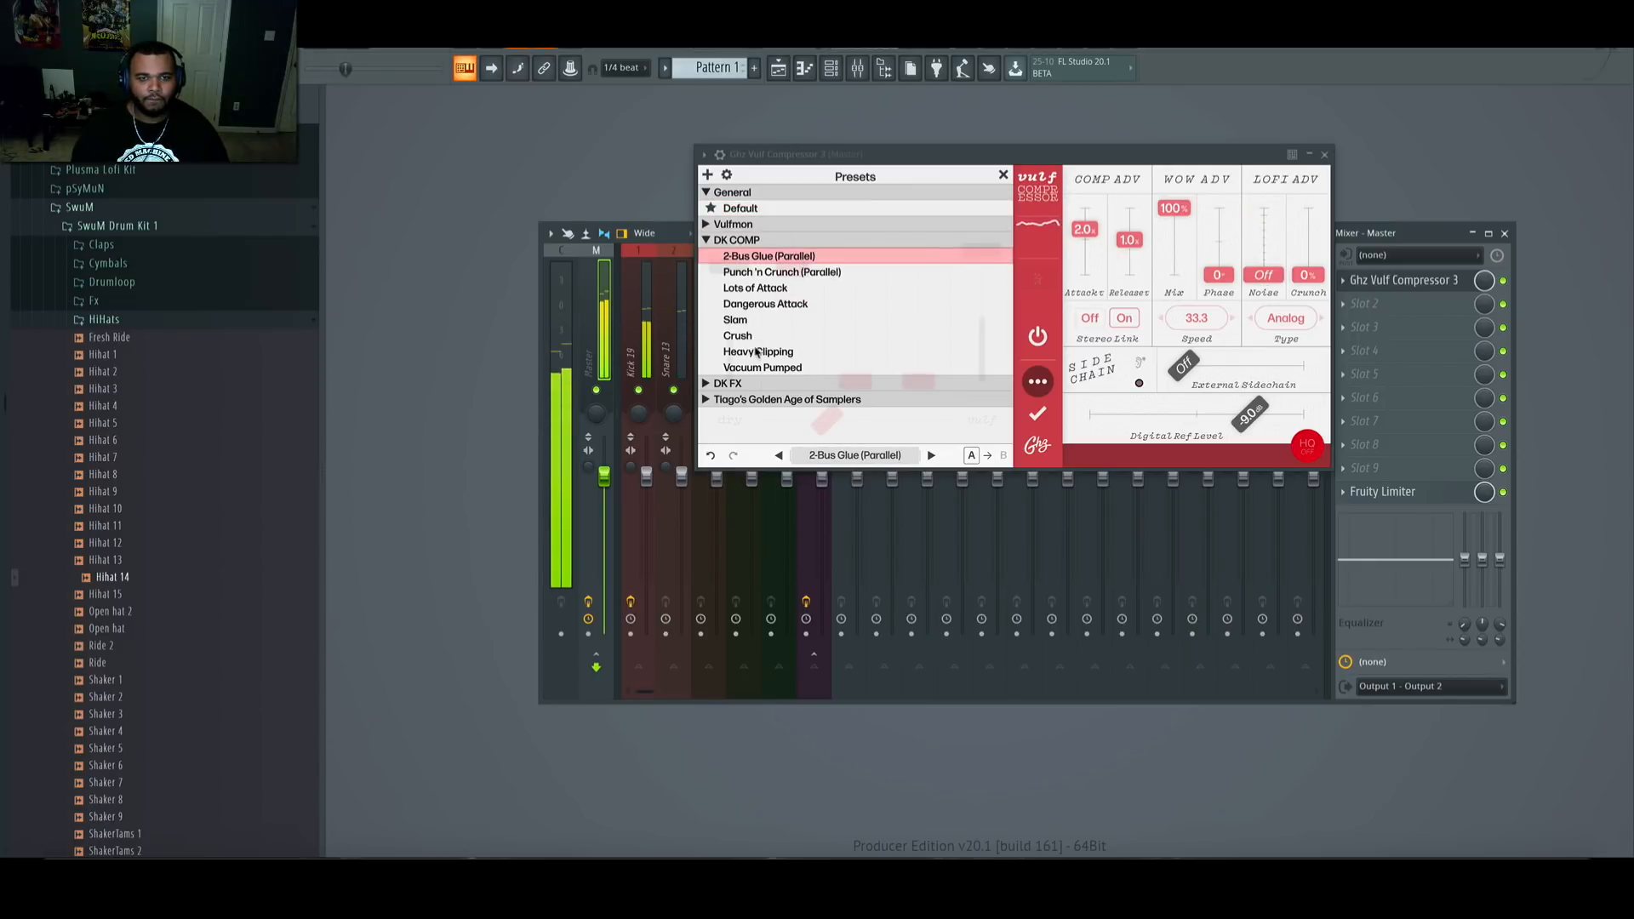
click(779, 286)
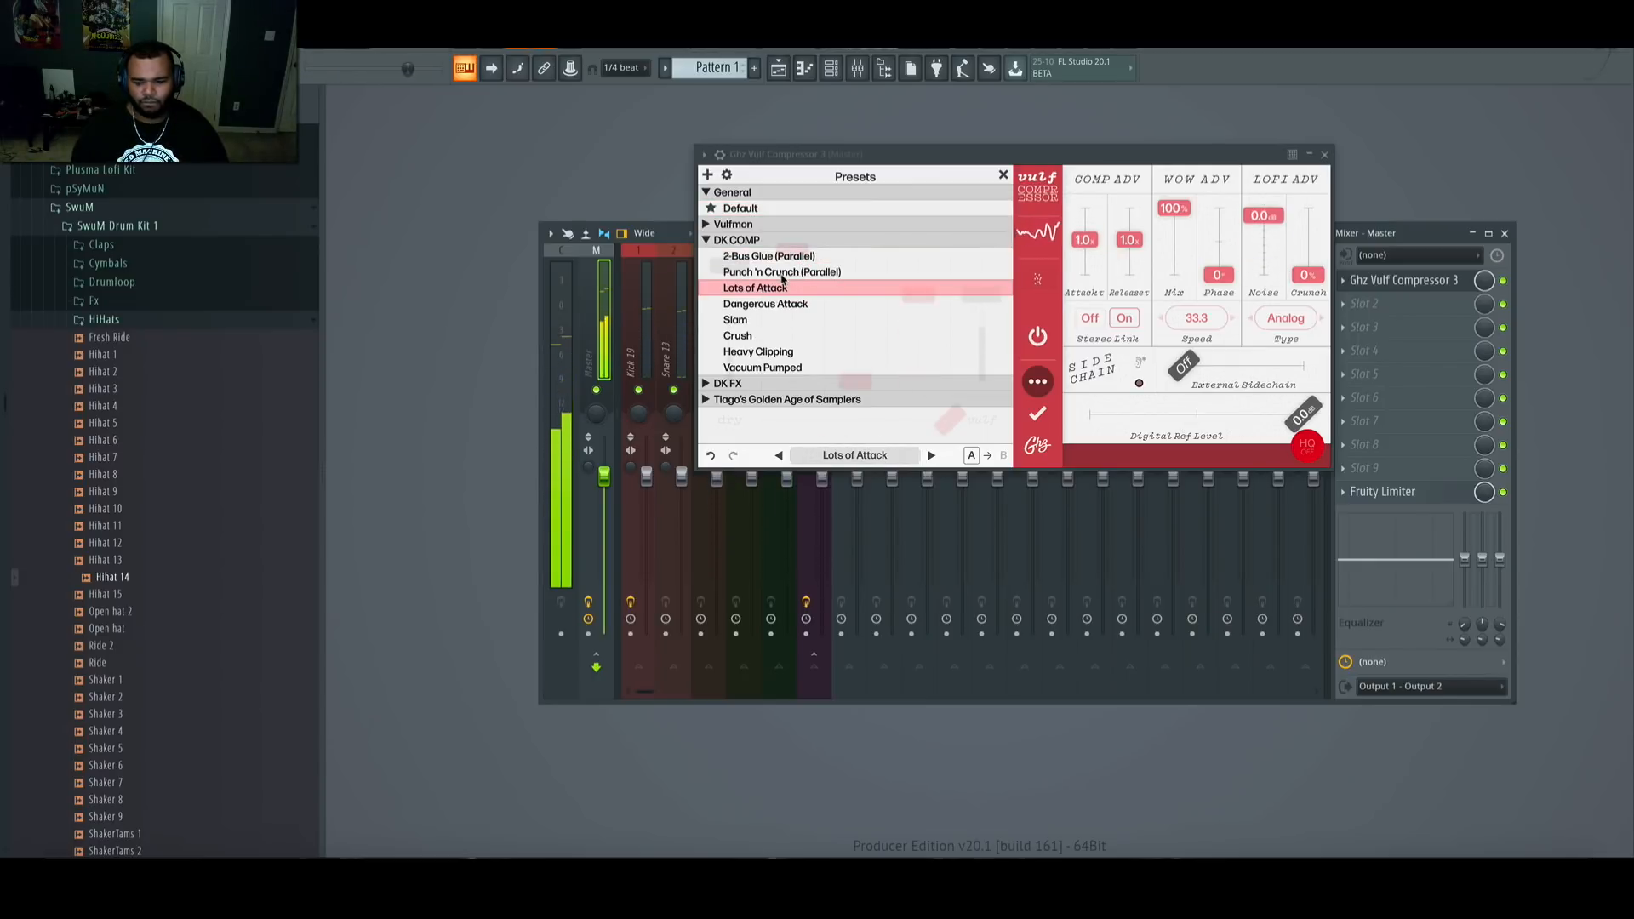
click(781, 276)
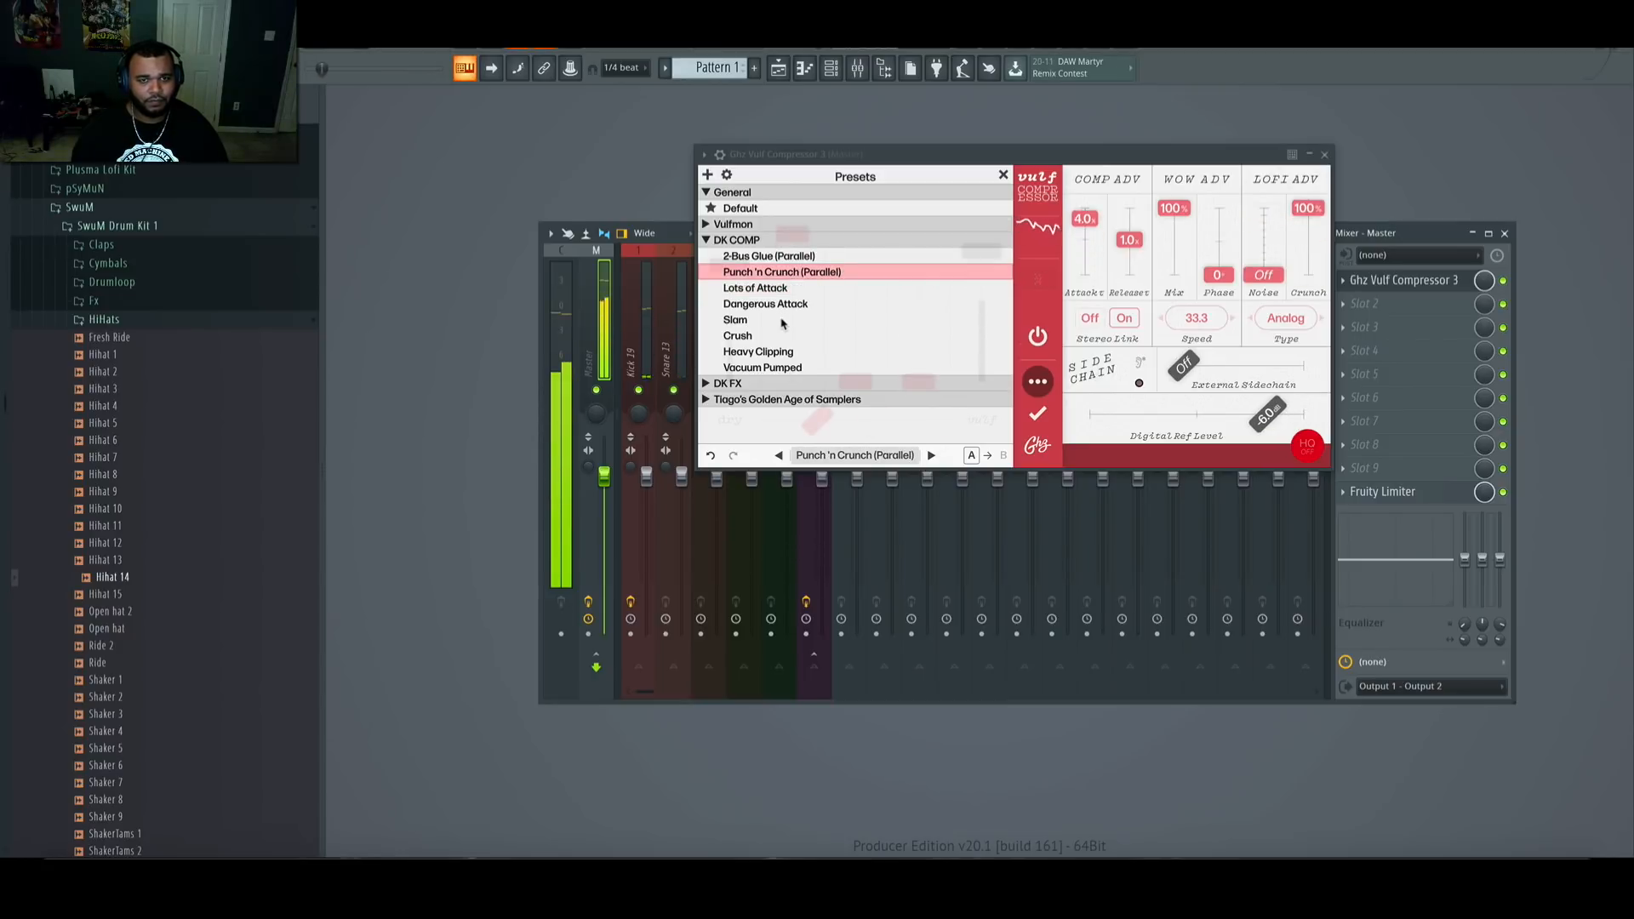
click(778, 305)
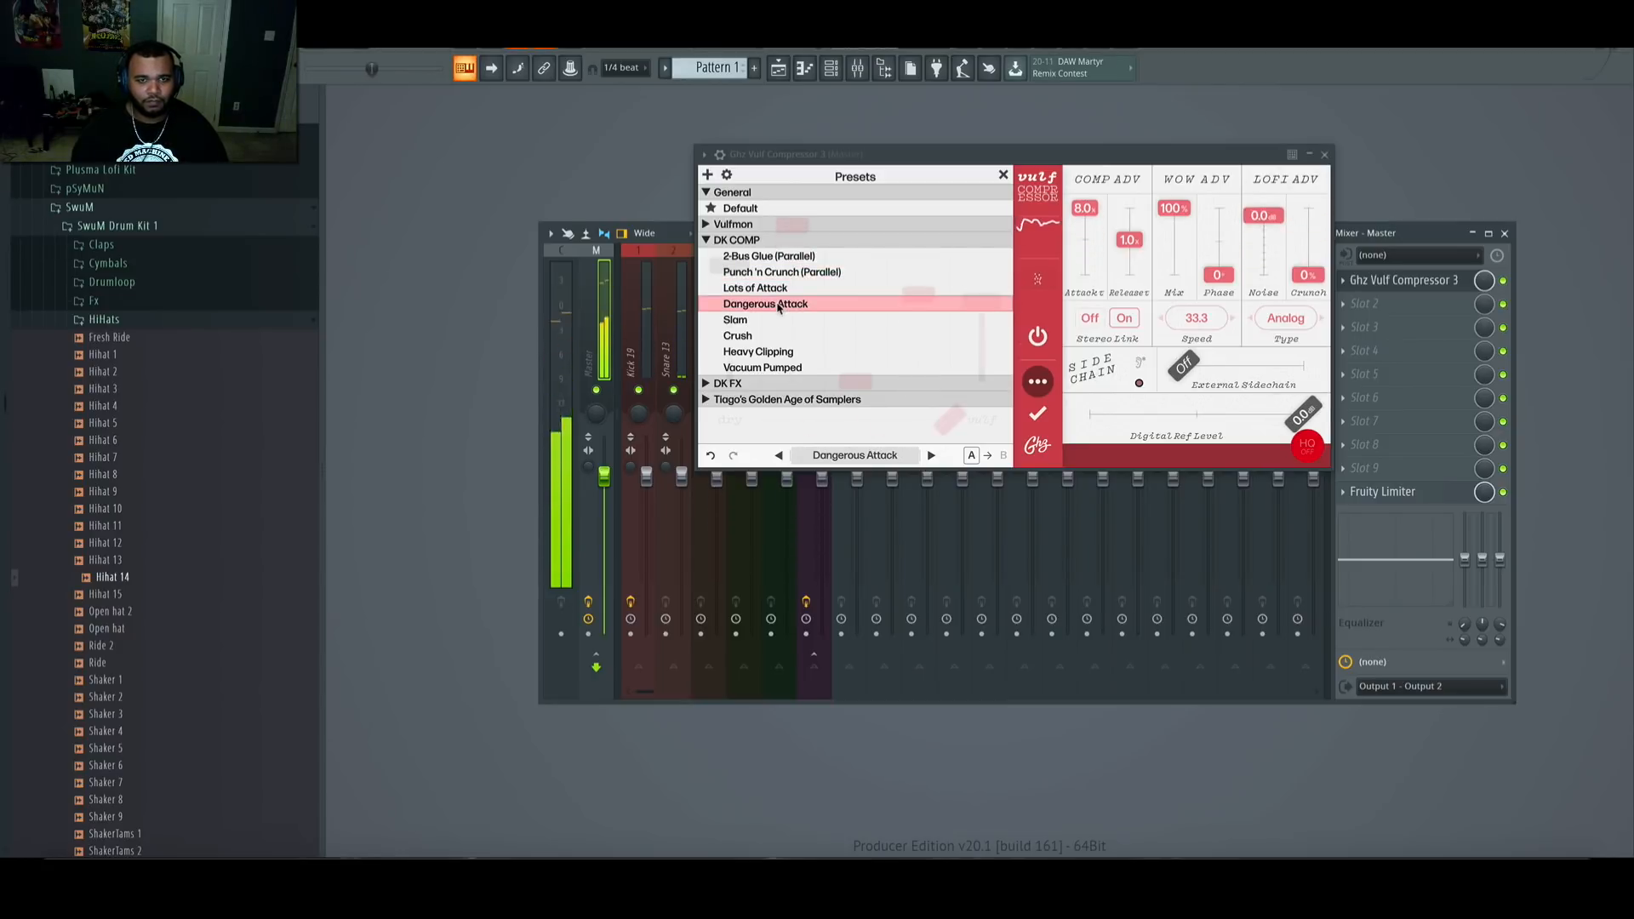
click(760, 336)
click(752, 368)
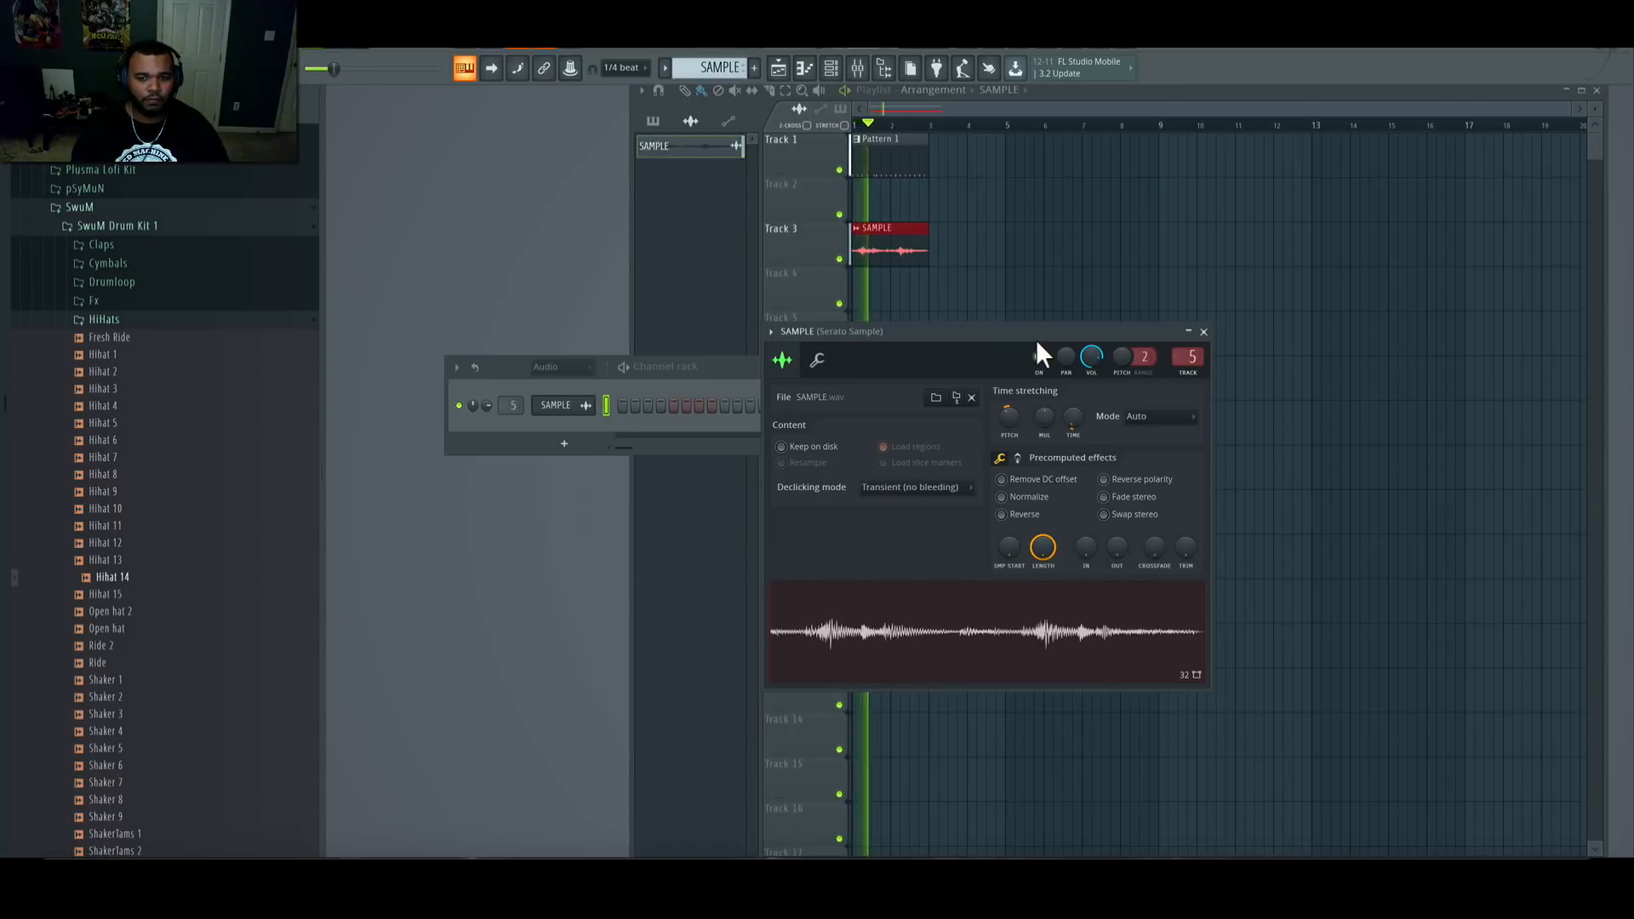
Step: Close the SAMPLE channel settings, audition the arrangement with playlist Track 1 muted and unmuted, and stop playback
click(1203, 332)
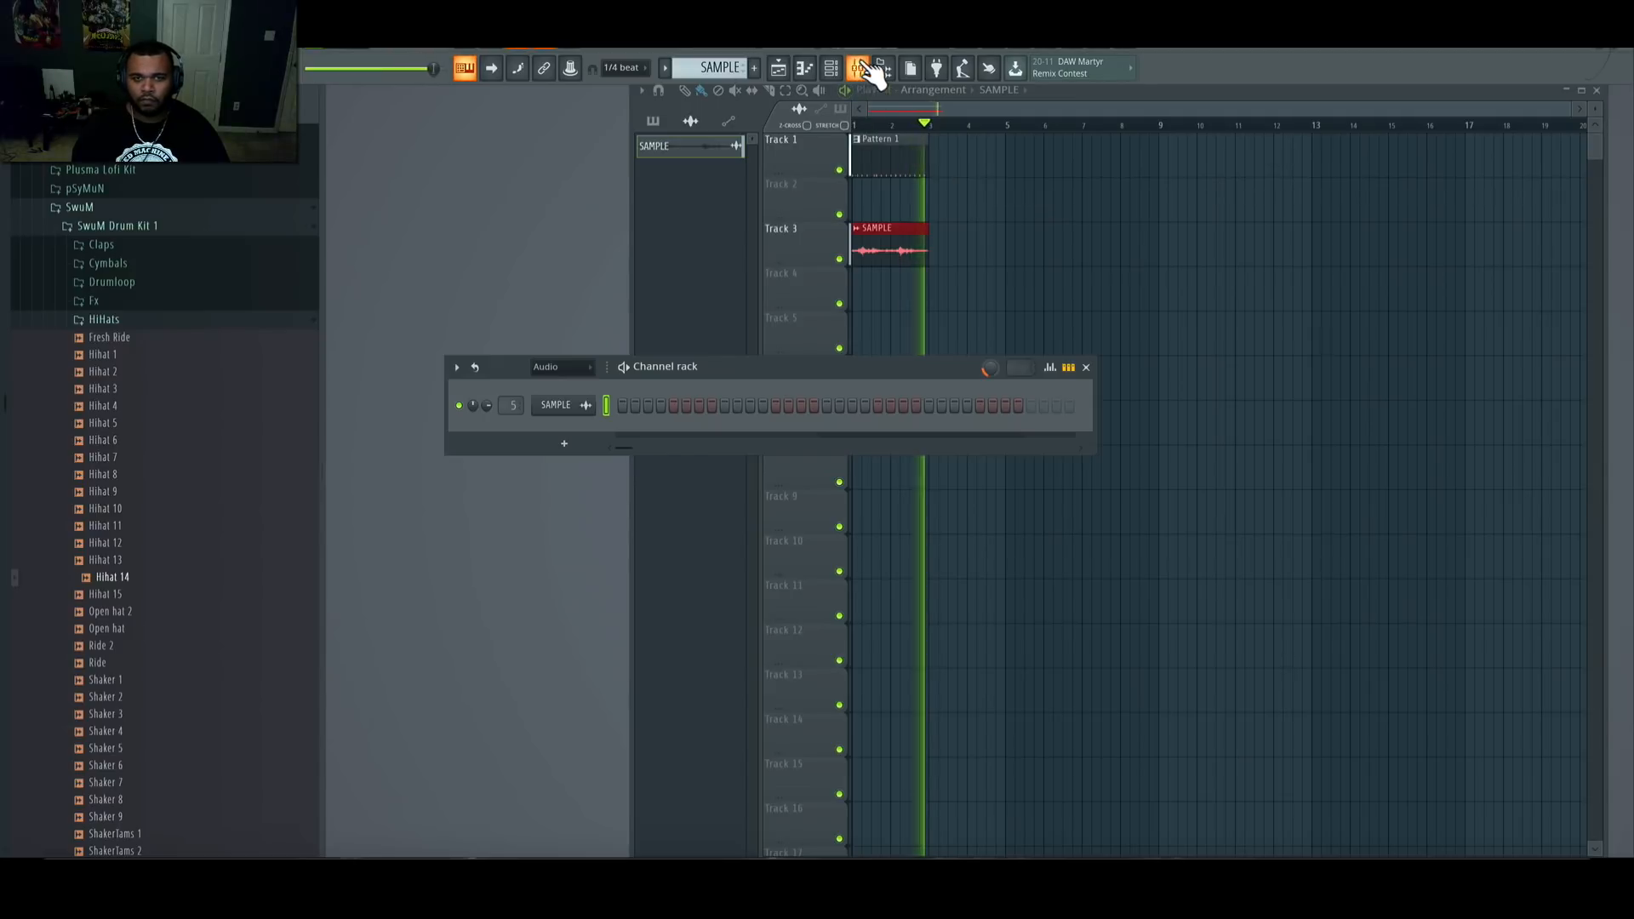
click(841, 170)
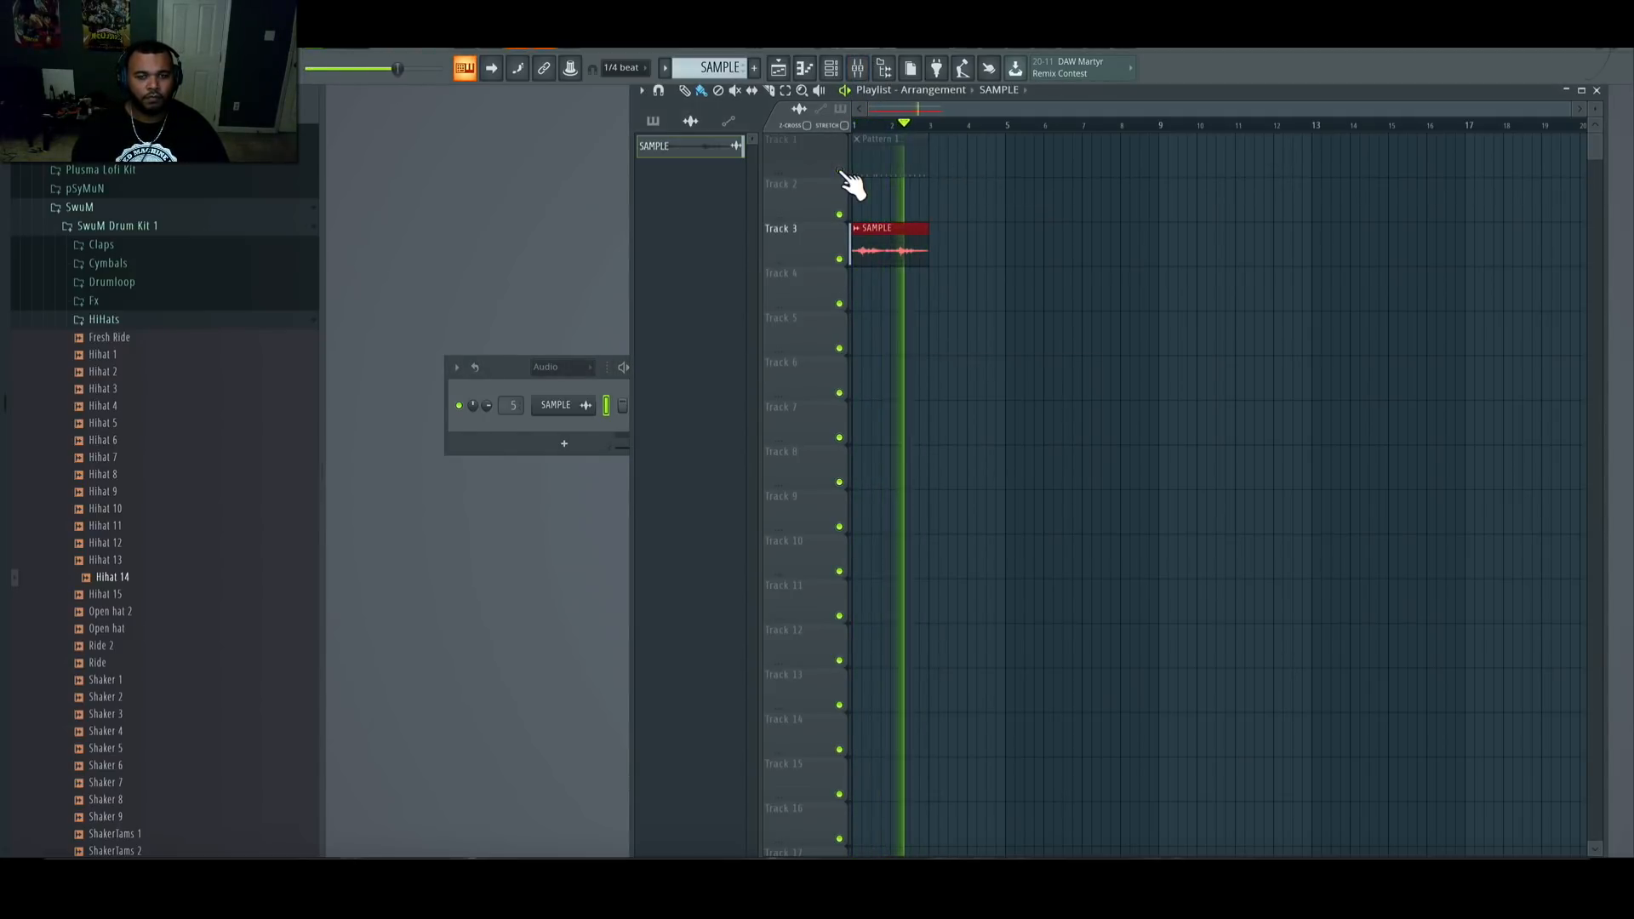
click(841, 171)
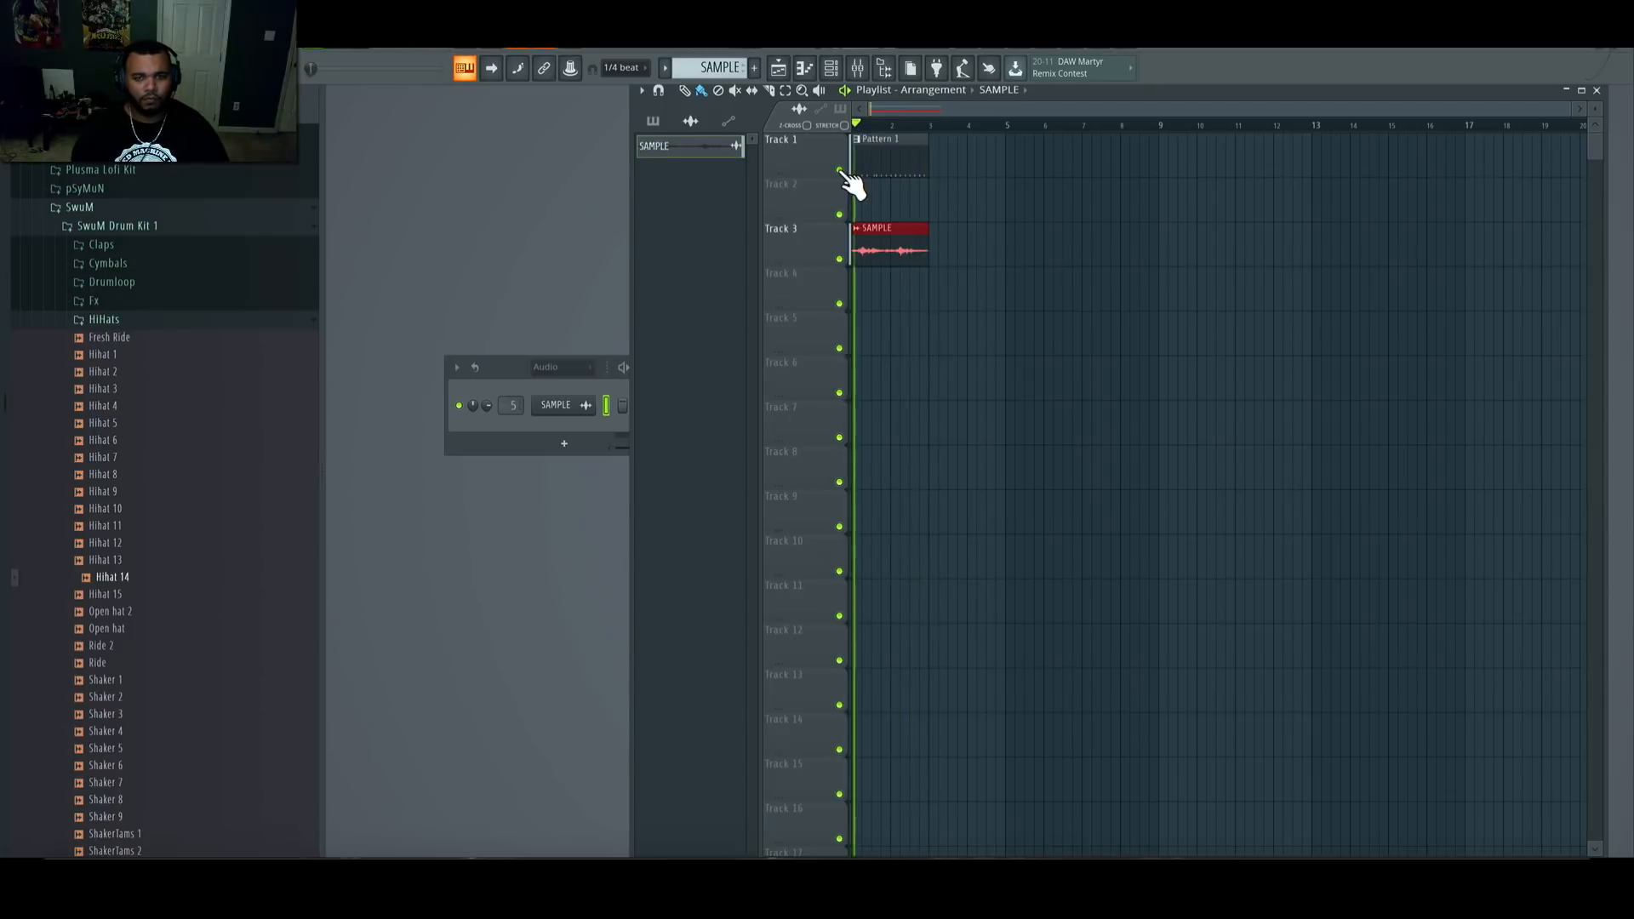
click(858, 68)
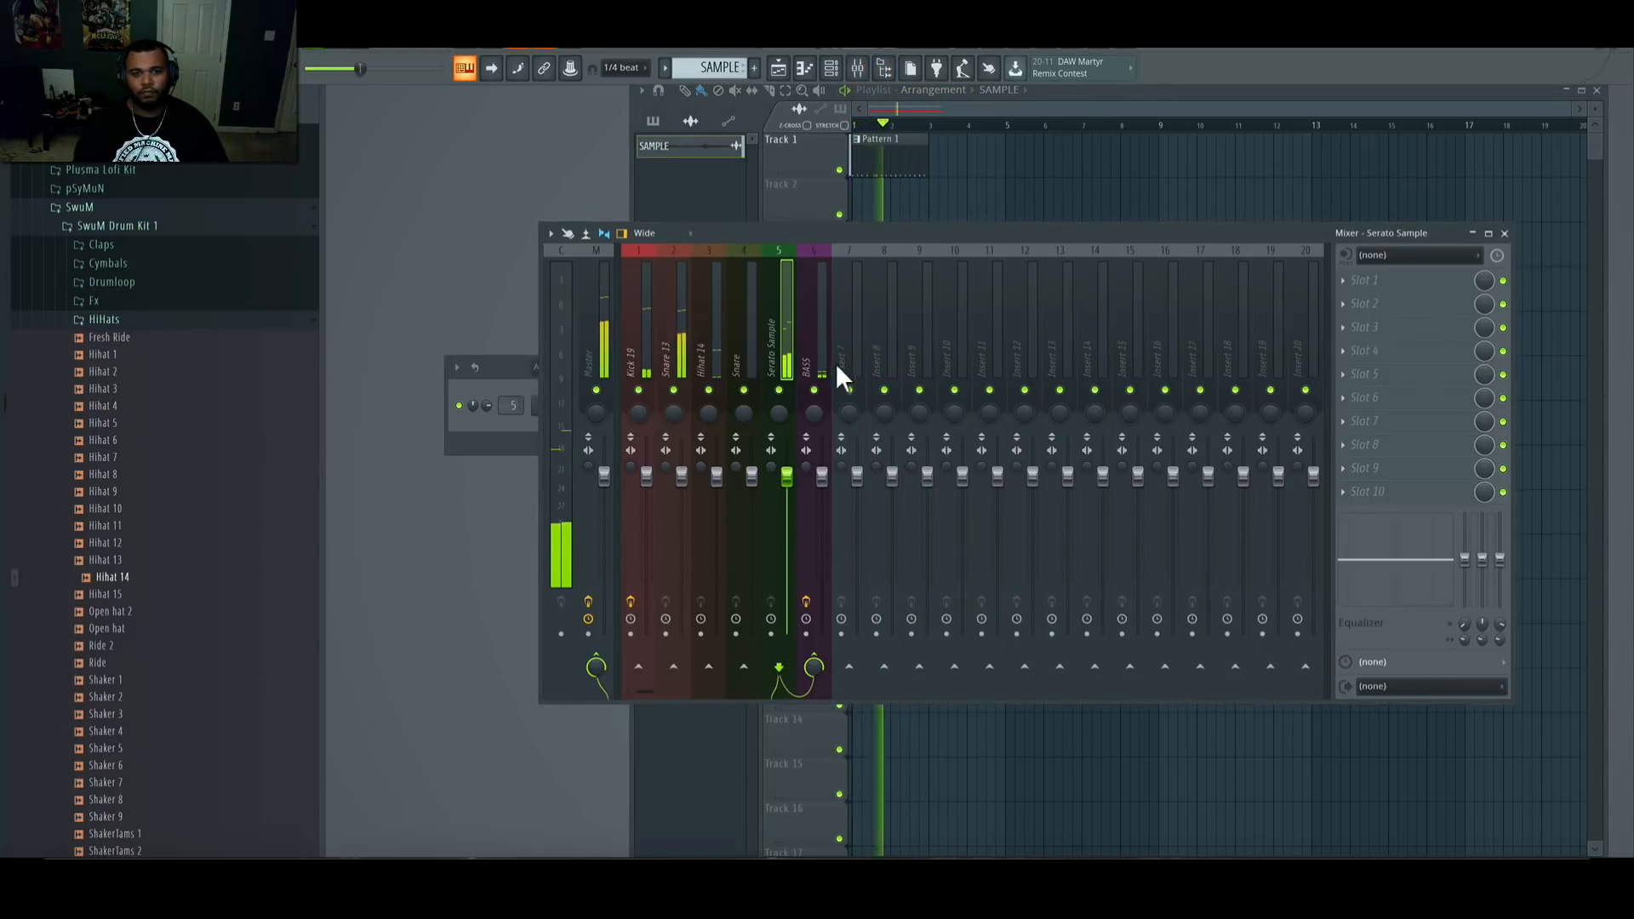
click(524, 427)
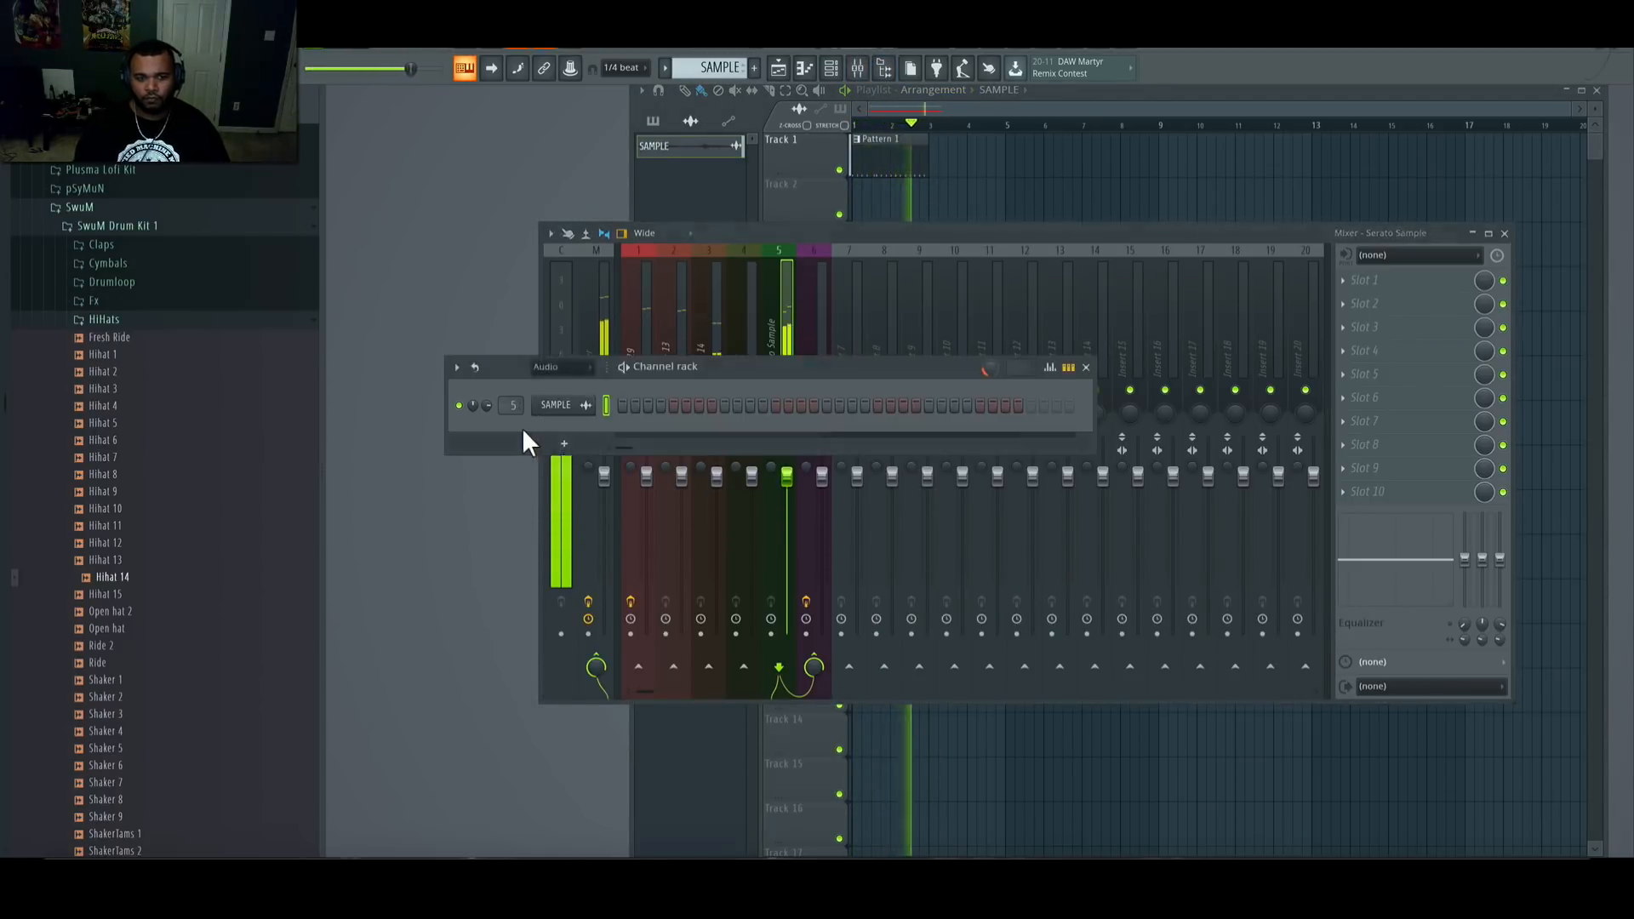
key(space)
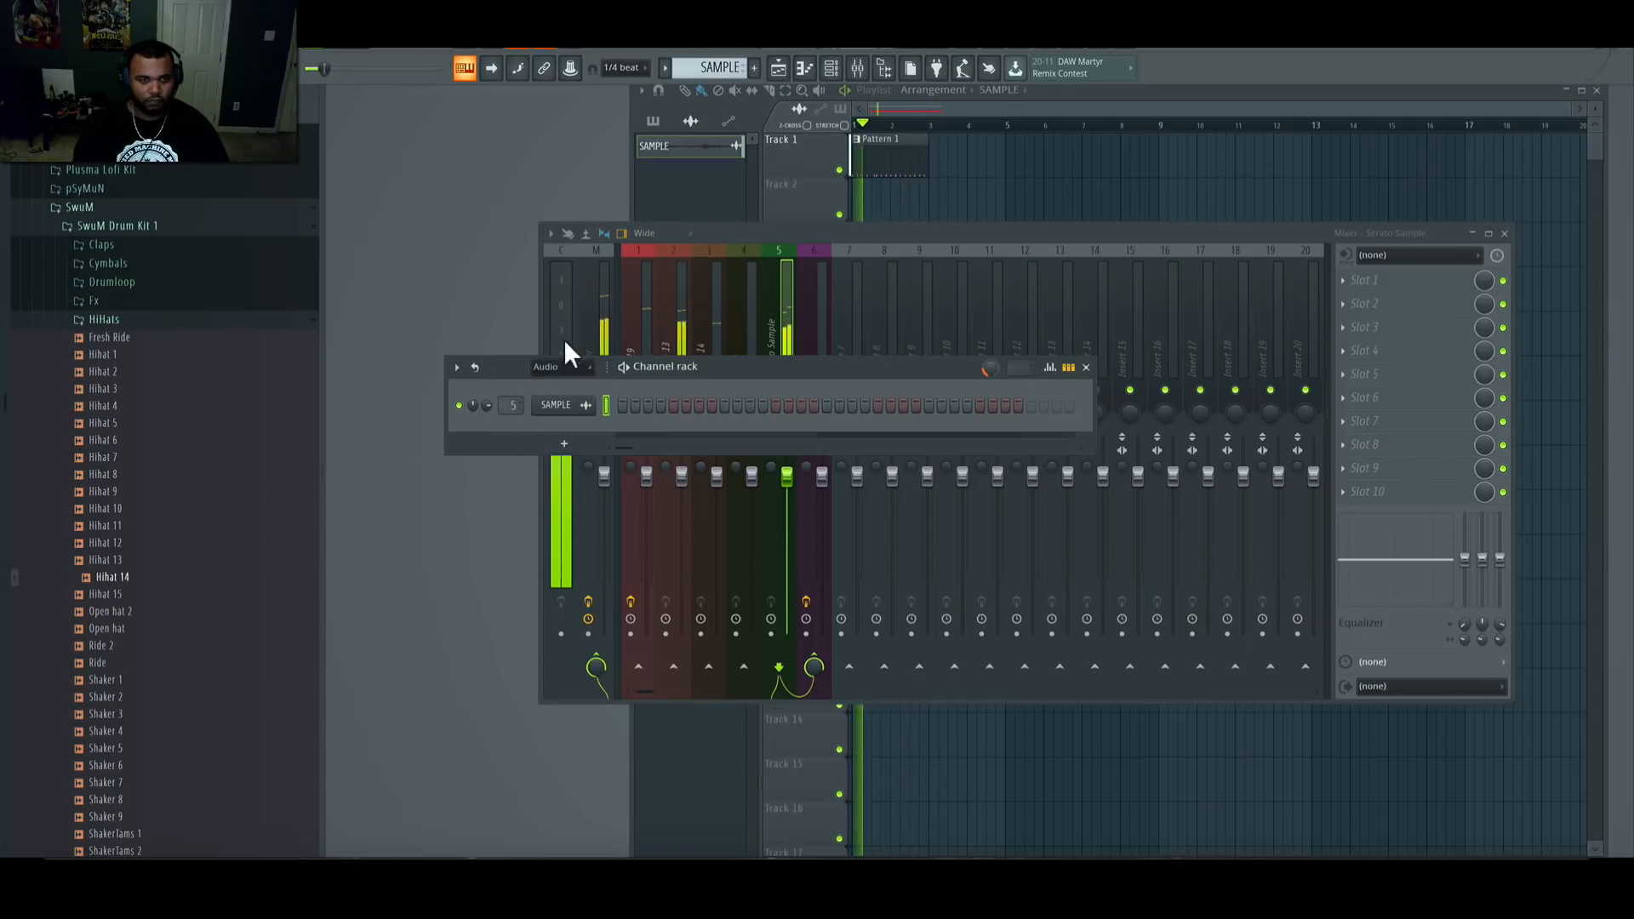
click(798, 200)
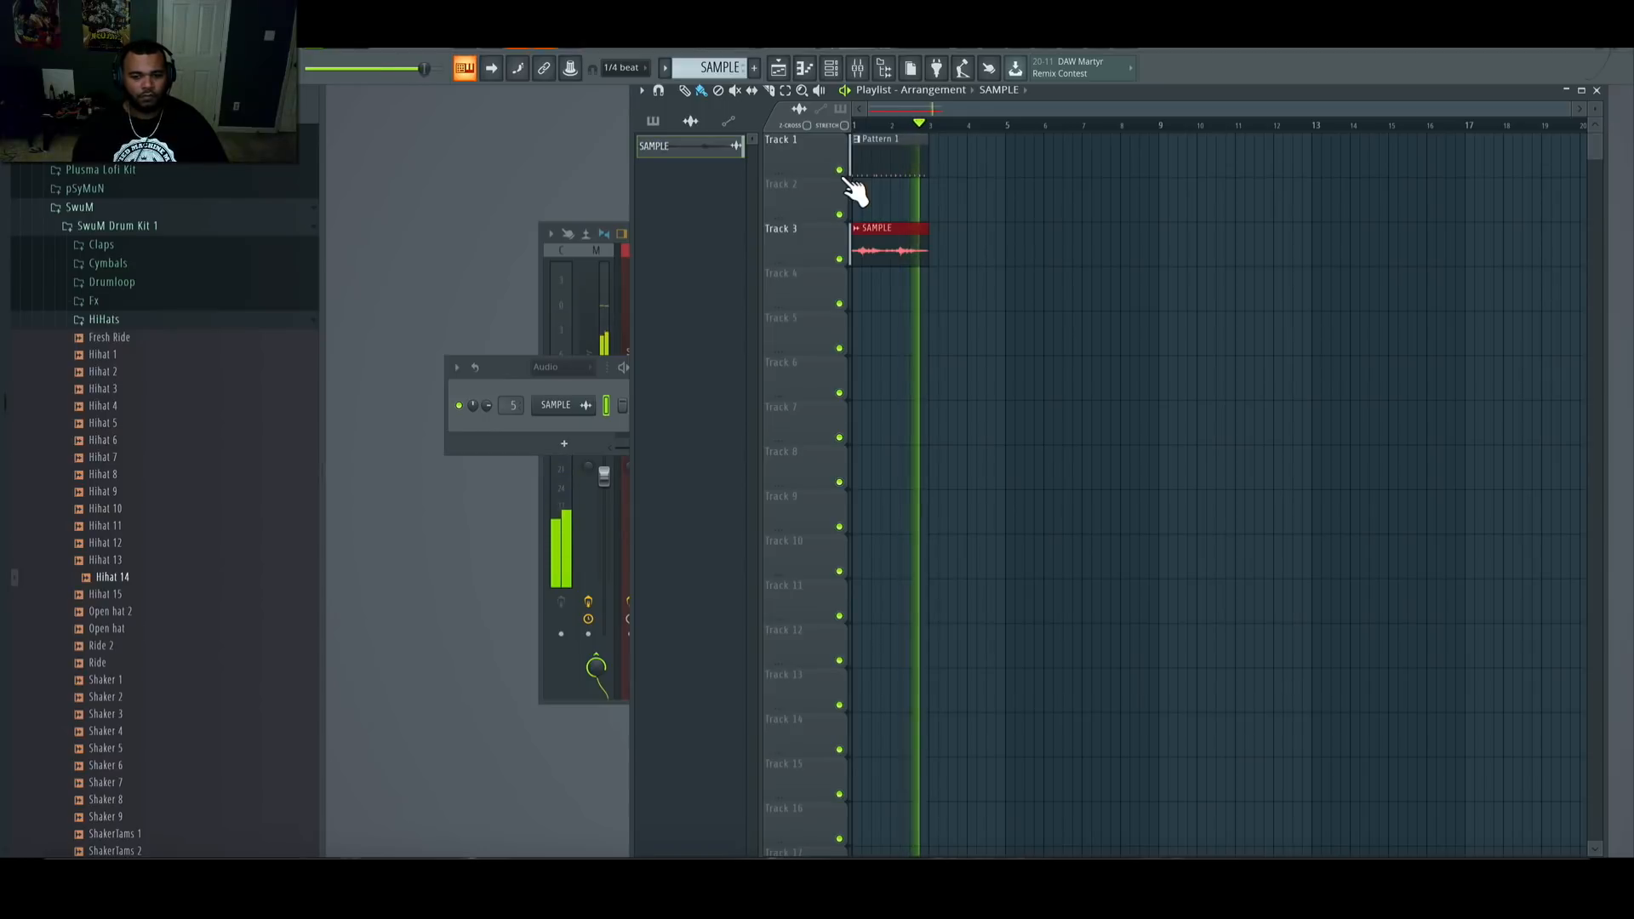
key(space)
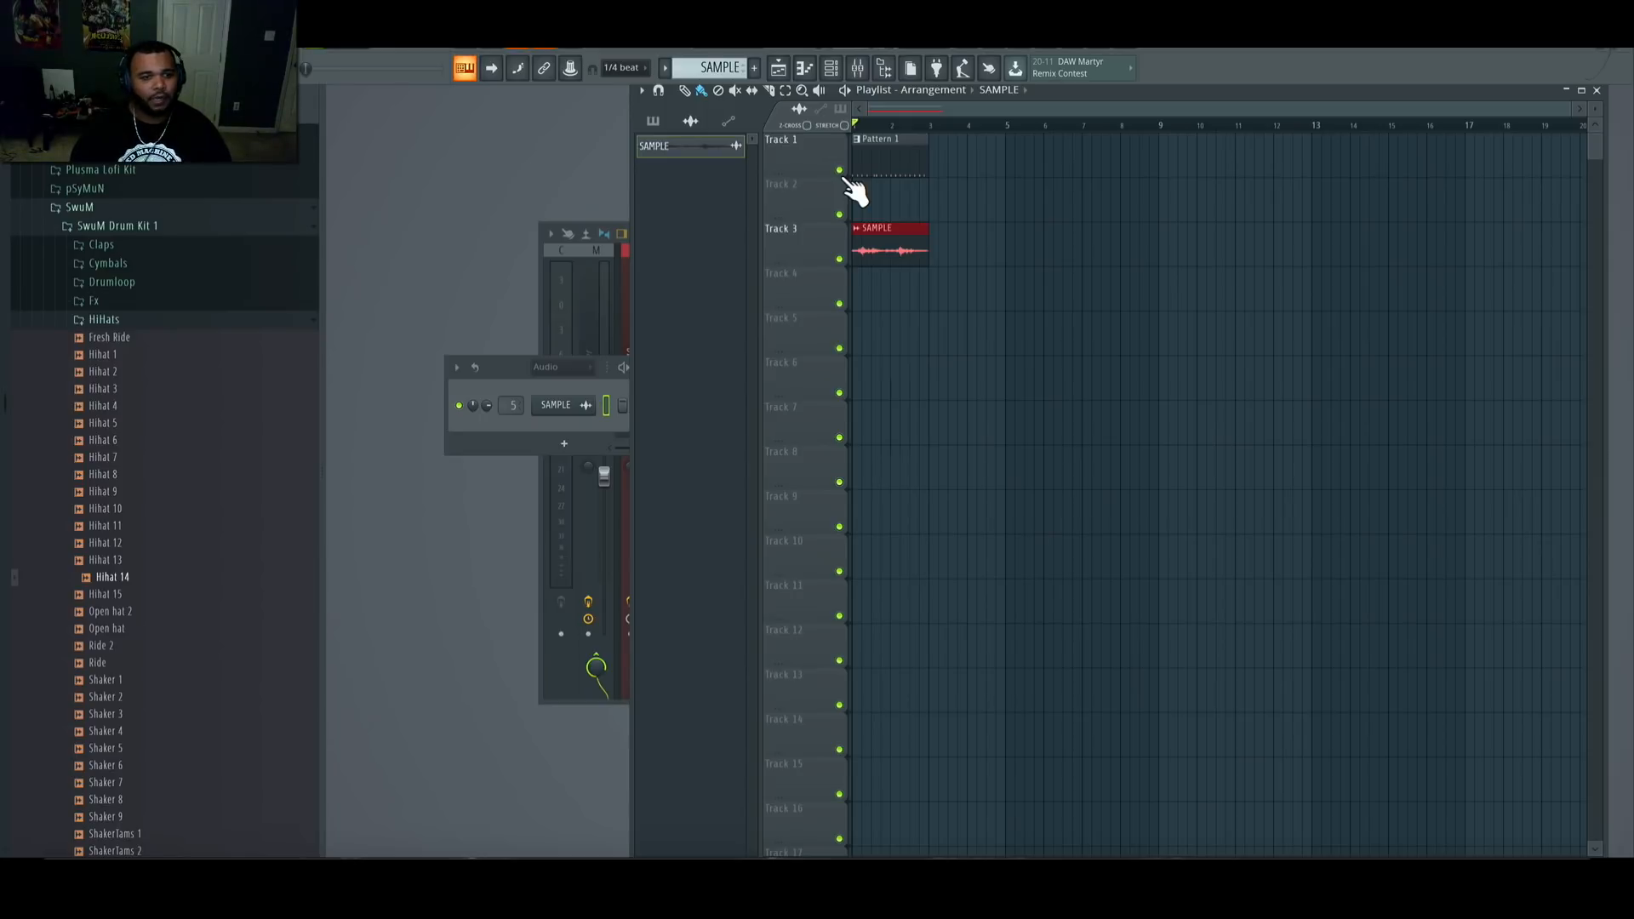
Step: Bring the mixer forward and select the Master track to access its Vulf Compressor
click(580, 218)
click(600, 223)
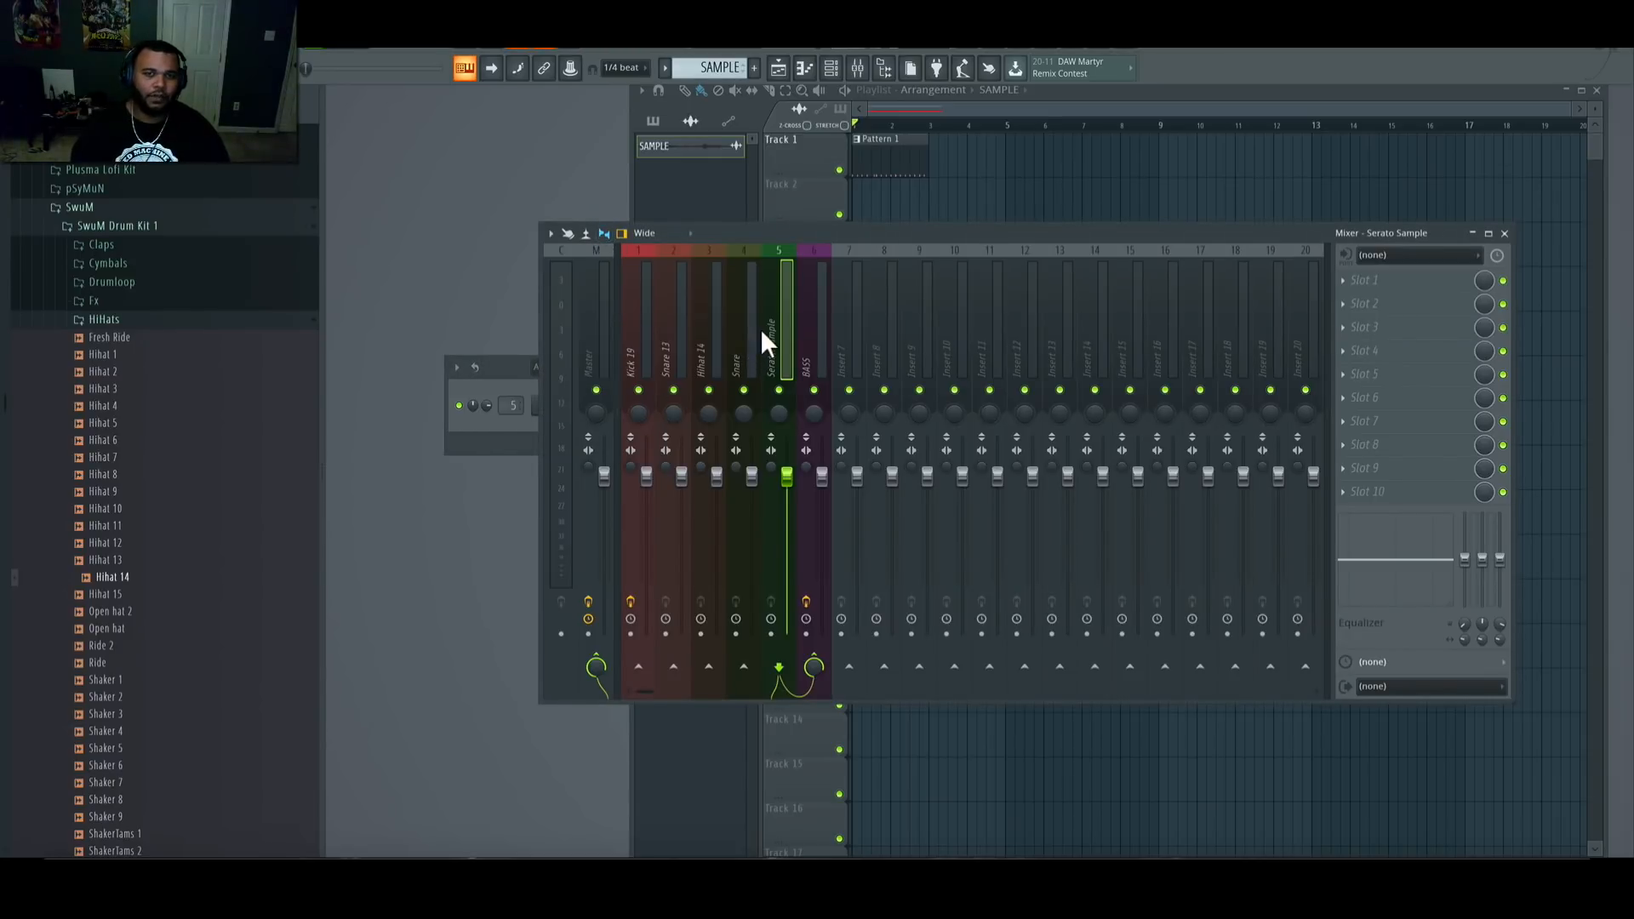
click(602, 349)
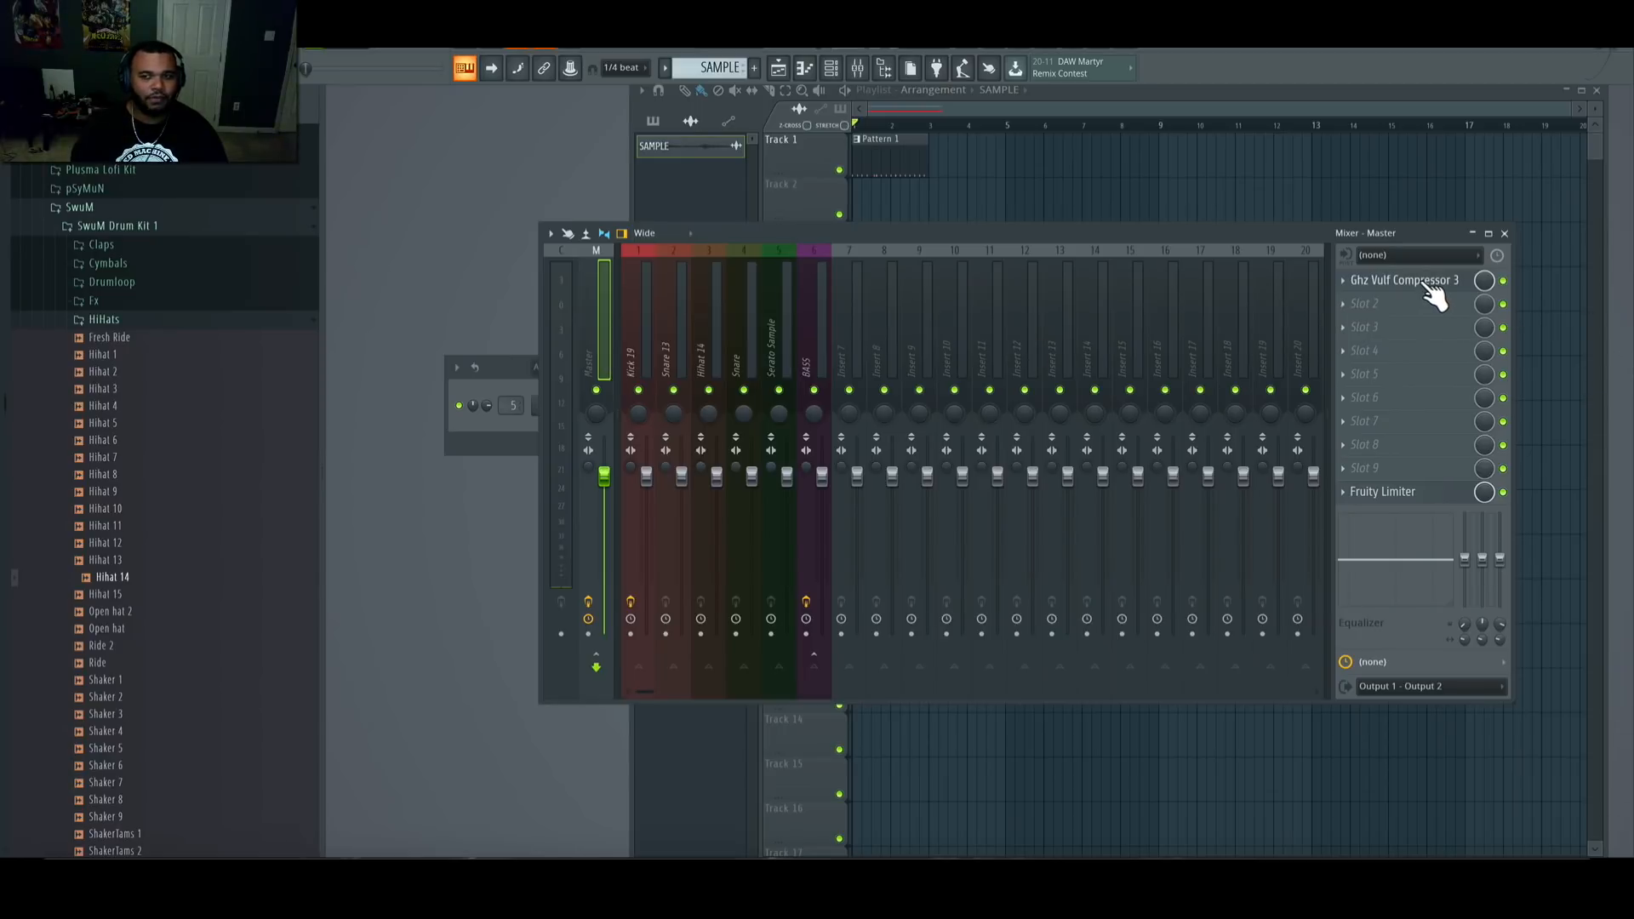